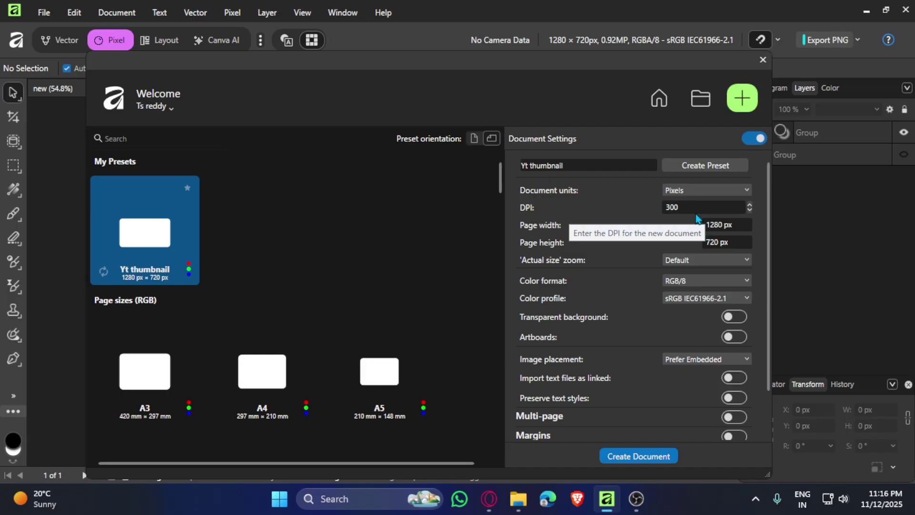
Create a 1280 × 720 px document from the Yt thumbnail preset and draw a rectangle covering the whole page.
{"action": "left_click", "coordinate": [649, 457]}
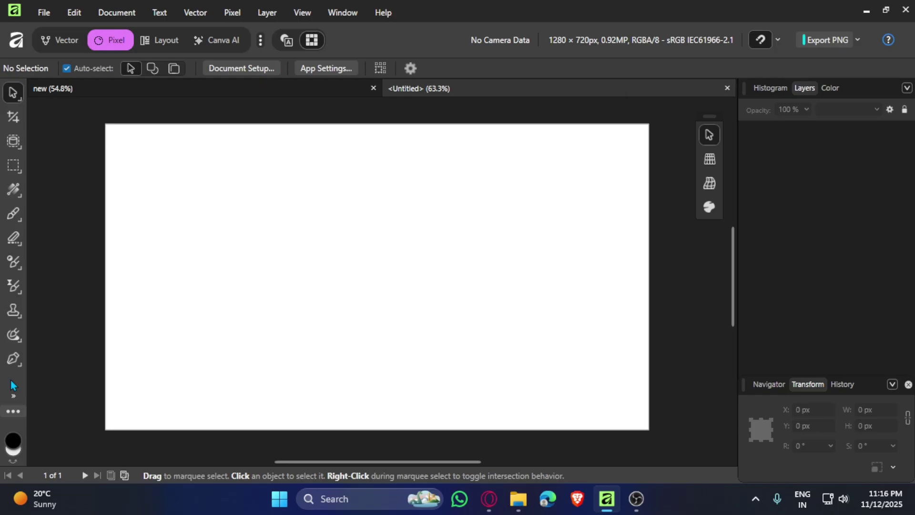
{"action": "left_click", "coordinate": [13, 396]}
{"action": "mouse_move", "coordinate": [73, 319]}
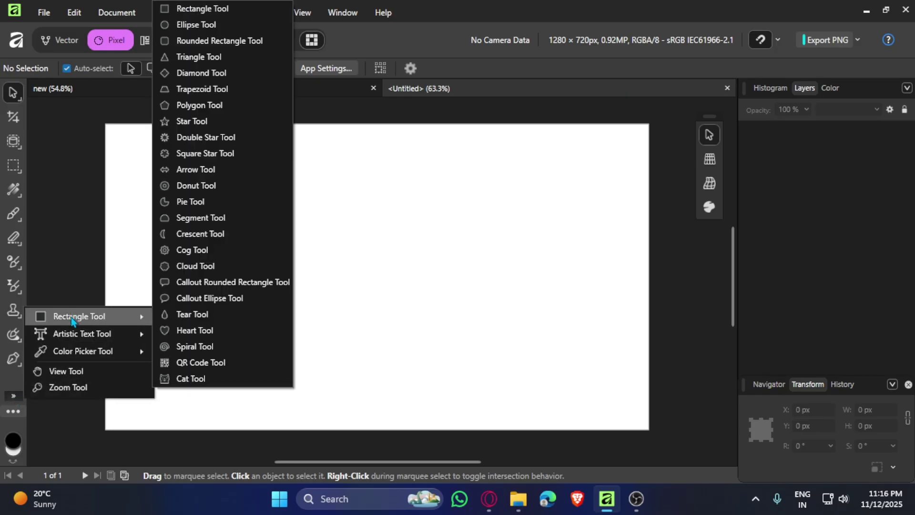
{"action": "left_click", "coordinate": [201, 9]}
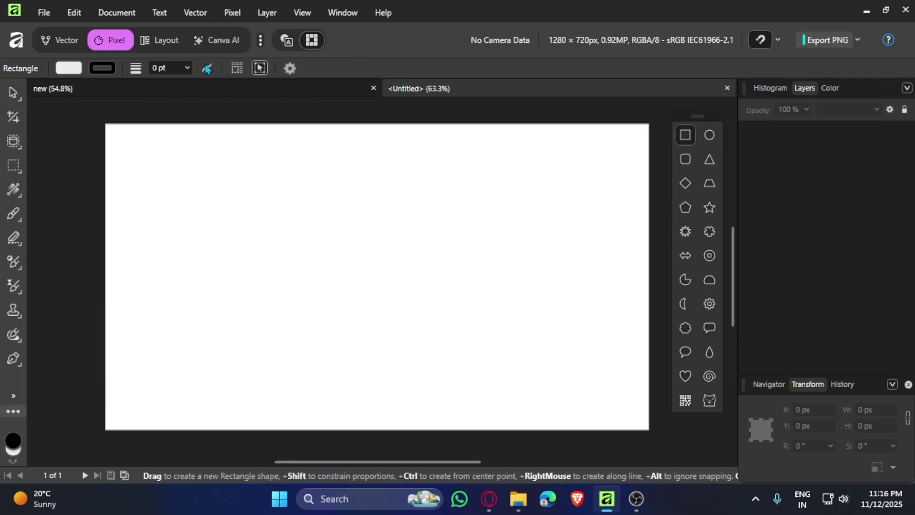
{"action": "left_click_drag", "start_coordinate": [107, 124], "coordinate": [650, 430]}
Set the full-page rectangle's fill colour to hex 363A3D.
{"action": "left_click", "coordinate": [830, 88]}
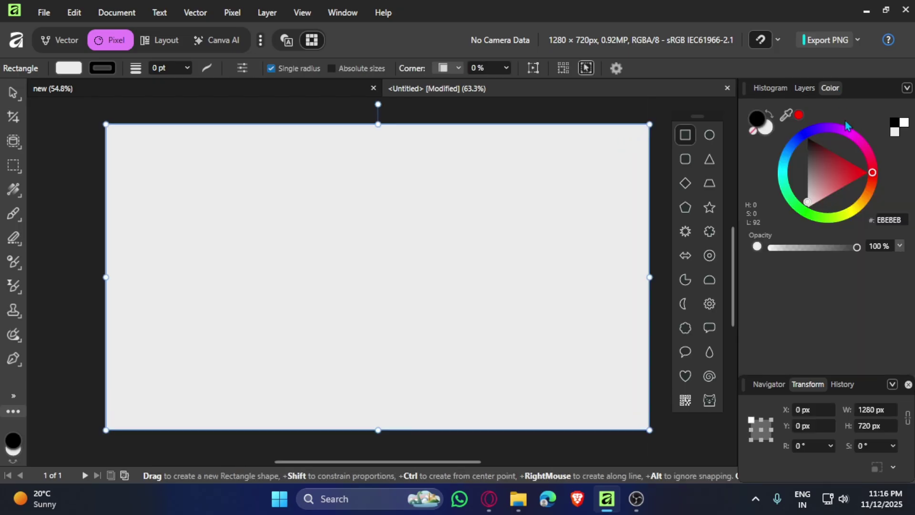
{"action": "left_click", "coordinate": [902, 221]}
{"action": "type", "text": "363A3D"}
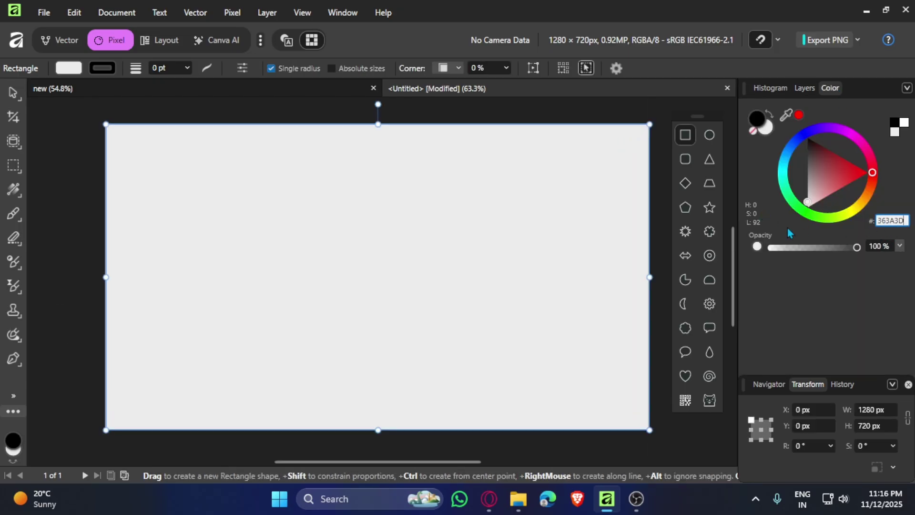
{"action": "key", "text": "Return"}
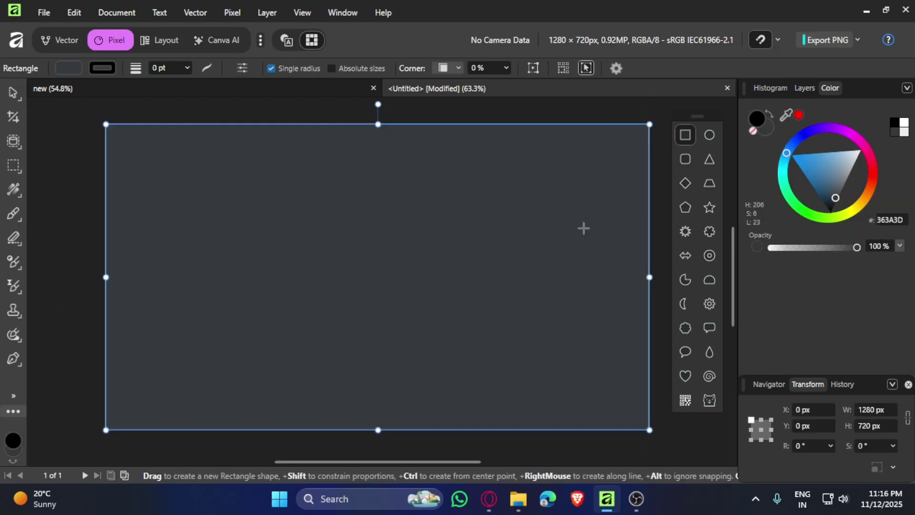
Lock the background Rectangle layer and deselect it.
{"action": "left_click", "coordinate": [13, 92]}
{"action": "left_click", "coordinate": [92, 199]}
{"action": "left_click", "coordinate": [501, 300]}
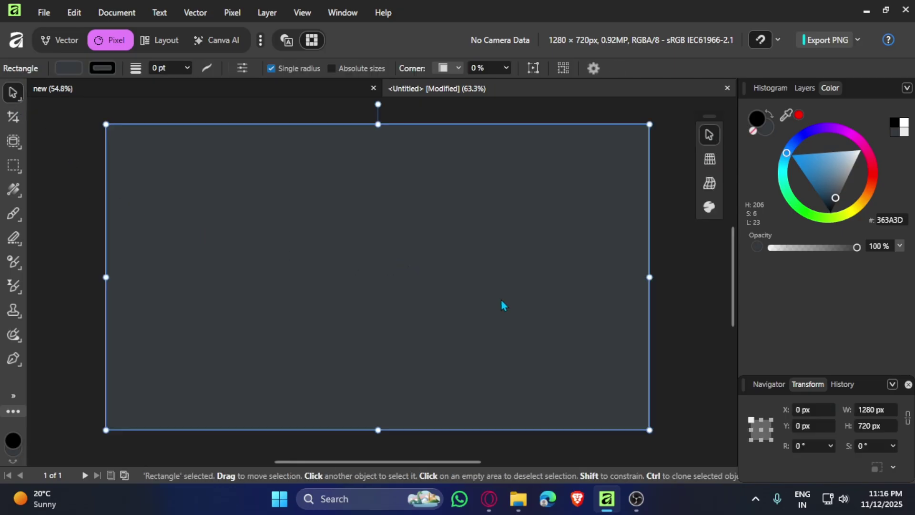
{"action": "left_click", "coordinate": [795, 89]}
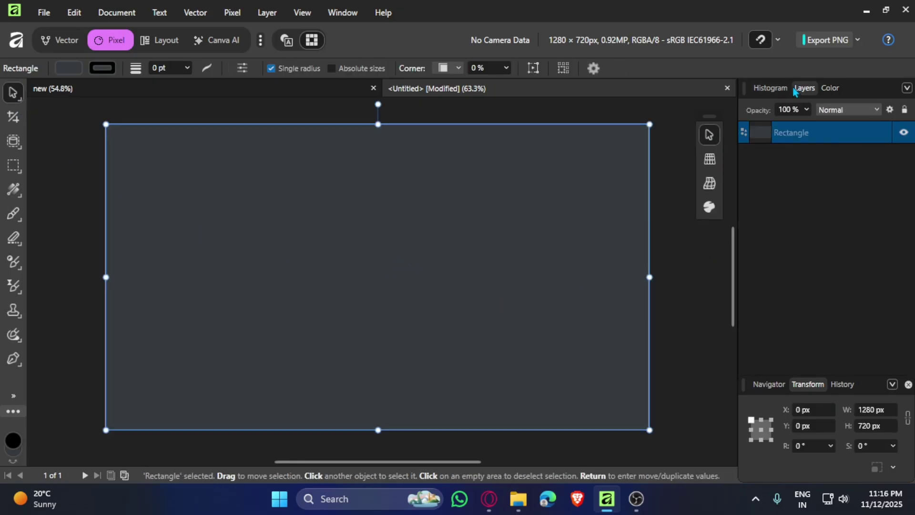
{"action": "left_click", "coordinate": [892, 133]}
{"action": "left_click", "coordinate": [681, 314]}
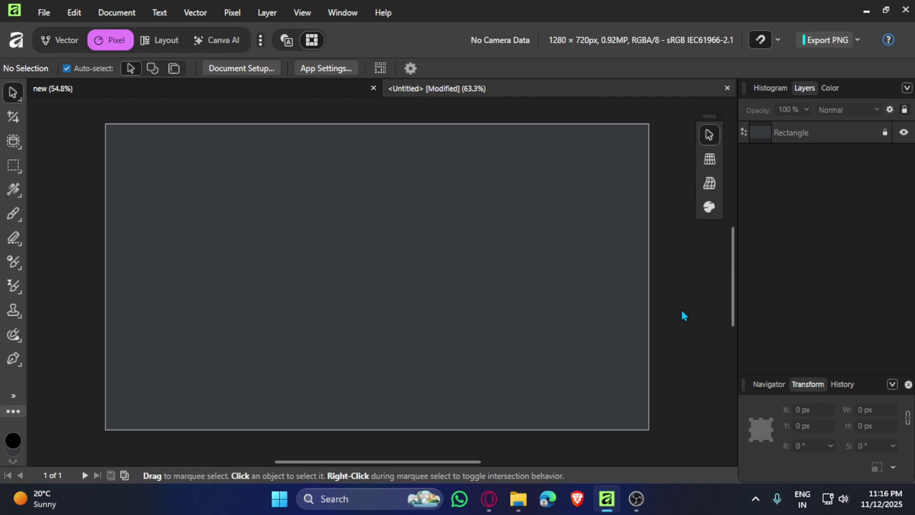
Place Layer 1.png and Untitled-1.png, scale them down together and arrange the two portraits side by side on the page.
{"action": "left_click_drag", "start_coordinate": [431, 321], "coordinate": [431, 321]}
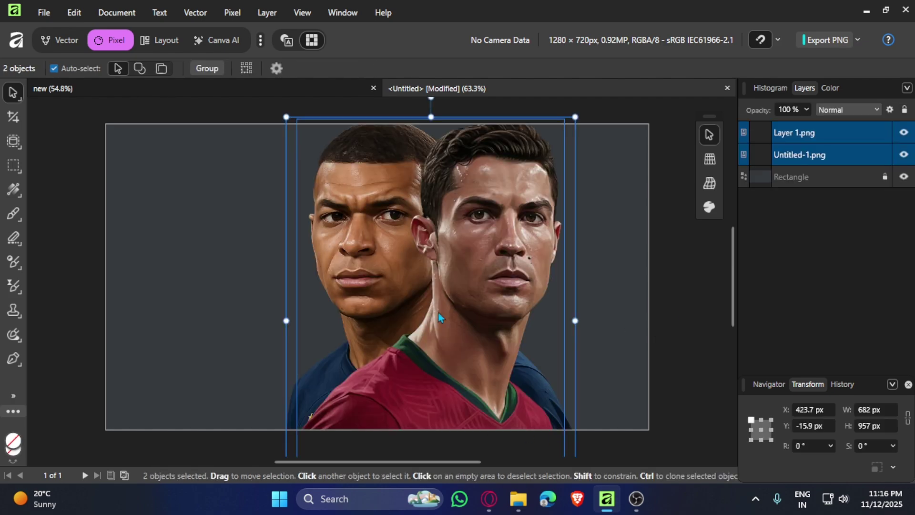
{"action": "left_click_drag", "start_coordinate": [575, 117], "coordinate": [464, 183]}
{"action": "left_click", "coordinate": [372, 355]}
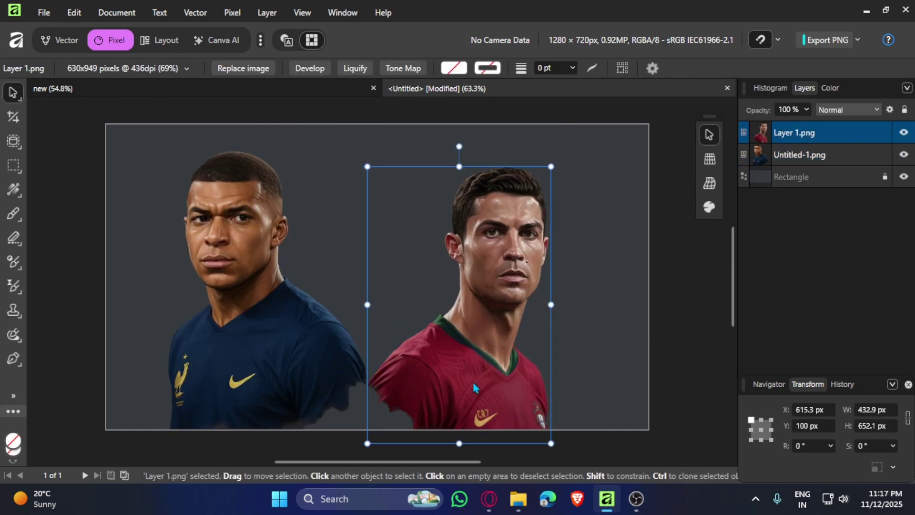
{"action": "left_click", "coordinate": [876, 409]}
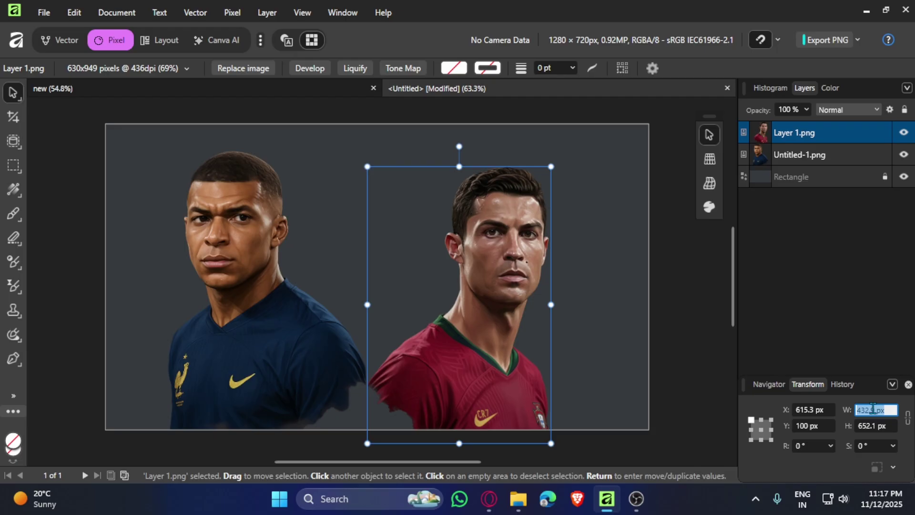
{"action": "type", "text": "509"}
{"action": "key", "text": "Return"}
{"action": "key", "text": "ctrl+z"}
Lock the aspect ratio and set Layer 1.png to 509 px wide, positioned at X 552 px and Y 133 px.
{"action": "left_click", "coordinate": [907, 417]}
{"action": "left_click", "coordinate": [876, 410]}
{"action": "type", "text": "509"}
{"action": "key", "text": "Return"}
{"action": "left_click", "coordinate": [813, 409]}
{"action": "type", "text": "552"}
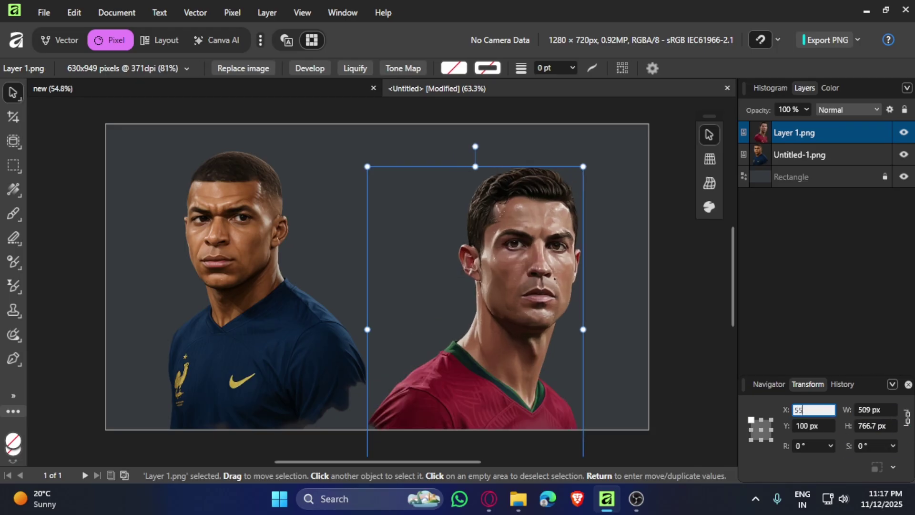
{"action": "key", "text": "Return"}
{"action": "left_click", "coordinate": [813, 426]}
{"action": "type", "text": "130"}
Set Untitled-1.png to 528 px wide with its aspect ratio locked, positioned at X 175 px and Y 139 px.
{"action": "left_click", "coordinate": [799, 154]}
{"action": "left_click", "coordinate": [876, 409]}
{"action": "type", "text": "528"}
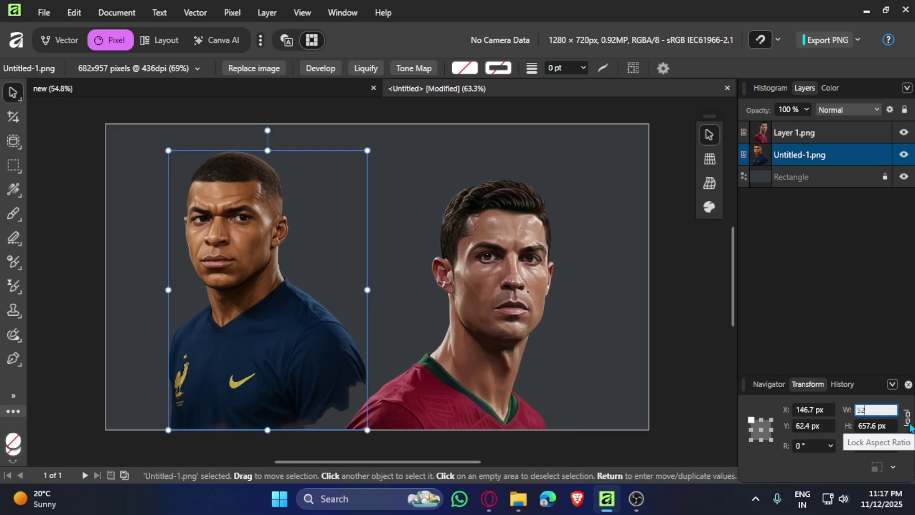
{"action": "key", "text": "Return"}
{"action": "left_click", "coordinate": [816, 410]}
{"action": "type", "text": "175"}
{"action": "key", "text": "Return"}
{"action": "left_click", "coordinate": [812, 426]}
{"action": "type", "text": "139"}
{"action": "key", "text": "Return"}
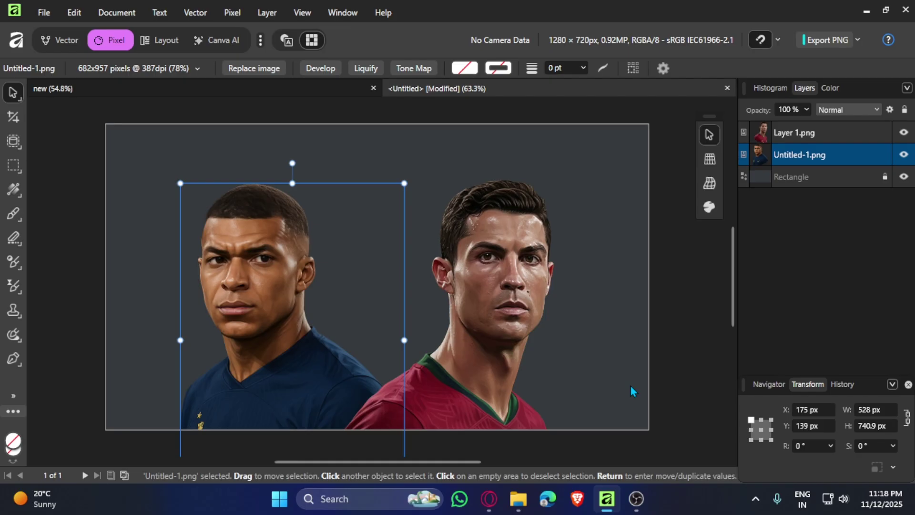
Nudge Untitled-1.png up to about X 174 px, Y 127 px so the two heads line up, and deselect it.
{"action": "left_click", "coordinate": [659, 384]}
{"action": "left_click_drag", "start_coordinate": [296, 313], "coordinate": [295, 309]}
{"action": "left_click", "coordinate": [548, 389]}
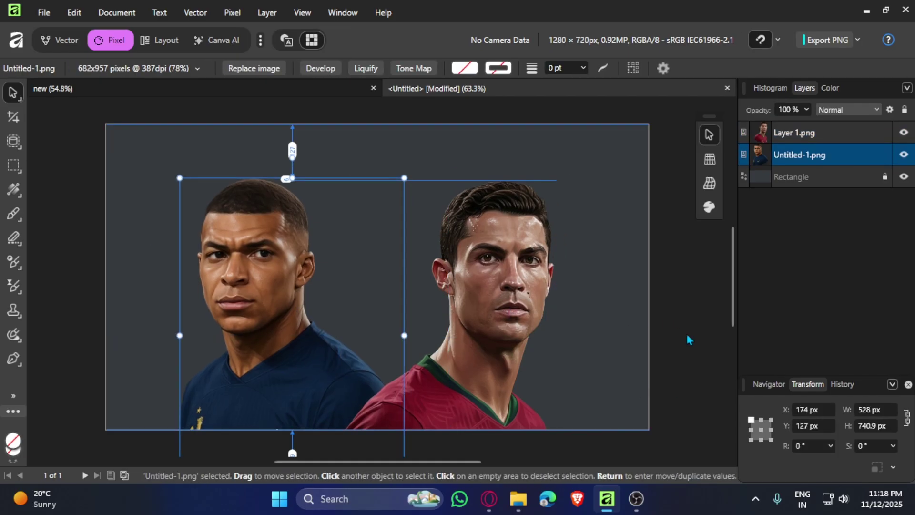
{"action": "left_click", "coordinate": [687, 334]}
Place the gold trophy image and scale it down to about 562 px wide between the two portraits.
{"action": "key", "text": "ctrl+v"}
{"action": "scroll", "coordinate": [378, 273], "scroll_direction": "up", "scroll_amount": 3}
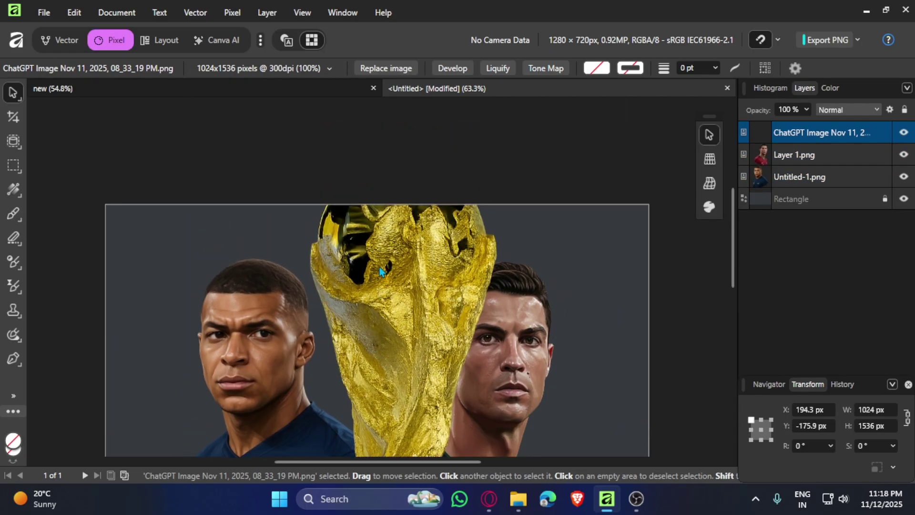
{"action": "scroll", "coordinate": [474, 157], "scroll_direction": "down", "scroll_amount": 3, "text": "ctrl"}
{"action": "left_click_drag", "start_coordinate": [551, 142], "coordinate": [450, 294]}
{"action": "left_click_drag", "start_coordinate": [419, 387], "coordinate": [453, 302]}
{"action": "scroll", "coordinate": [503, 277], "scroll_direction": "up", "scroll_amount": 2, "text": "ctrl"}
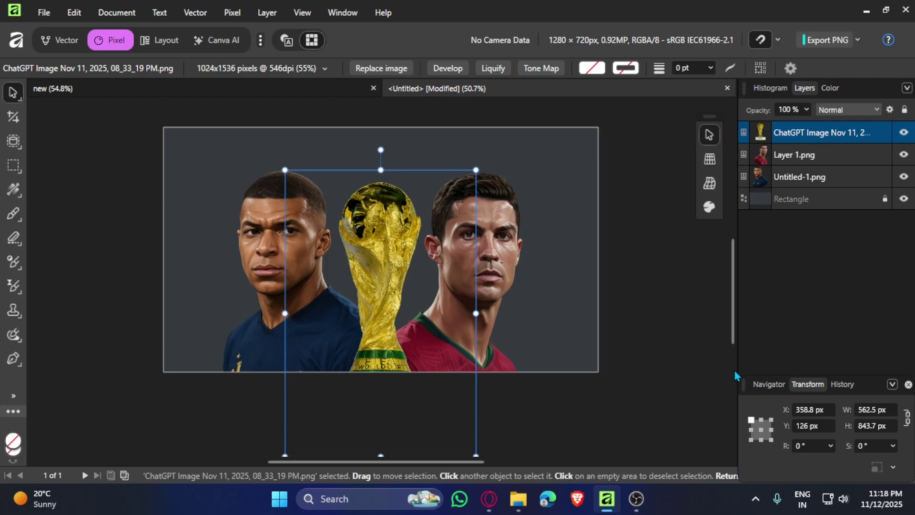
Set the trophy image's width to 484 px and move its layer below both portraits, above the background rectangle.
{"action": "left_click", "coordinate": [861, 411]}
{"action": "type", "text": "484"}
{"action": "key", "text": "Return"}
{"action": "left_click_drag", "start_coordinate": [804, 138], "coordinate": [804, 188]}
Position the trophy image at X 408 px and Y 194 px.
{"action": "left_click_drag", "start_coordinate": [369, 268], "coordinate": [388, 274]}
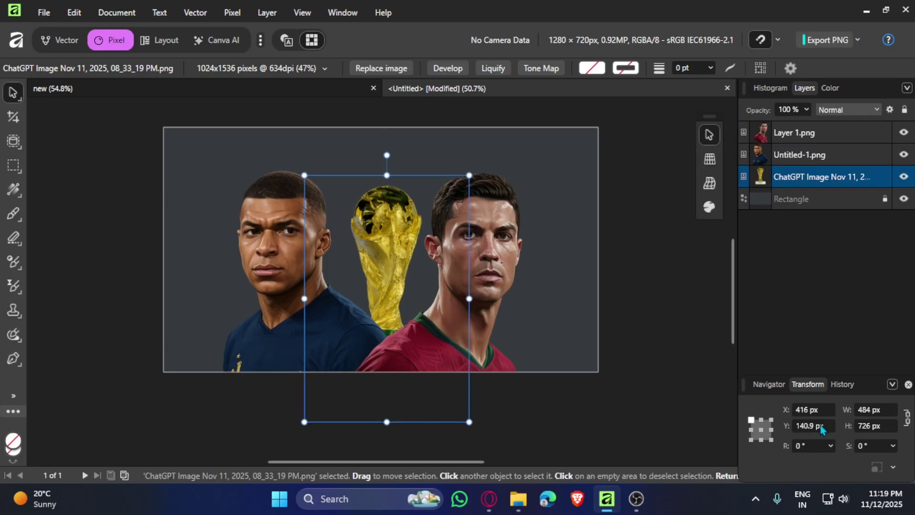
{"action": "left_click", "coordinate": [821, 427]}
{"action": "type", "text": "194"}
{"action": "key", "text": "Return"}
{"action": "left_click", "coordinate": [815, 409]}
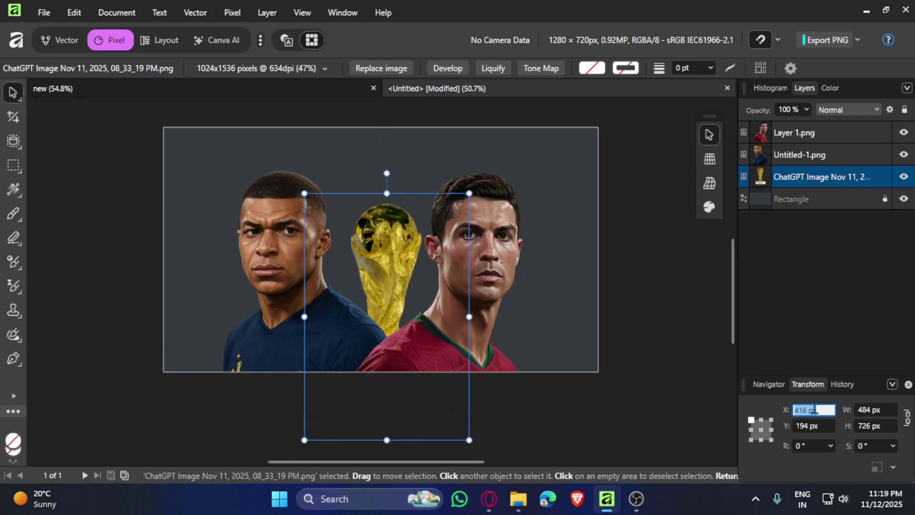
{"action": "type", "text": "408"}
{"action": "left_click", "coordinate": [633, 227]}
Rename the Layer 1.png layer to image 1 and the Untitled-1.png layer to image 2.
{"action": "left_click", "coordinate": [469, 270]}
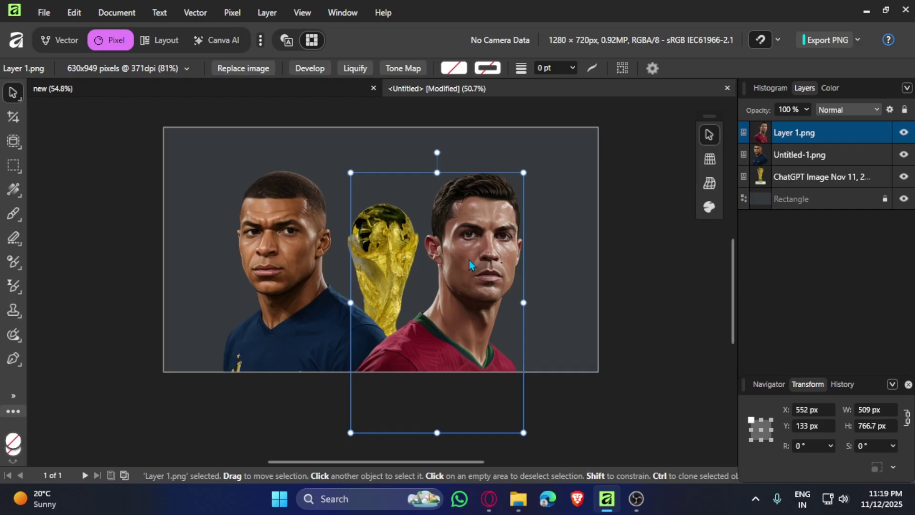
{"action": "double_click", "coordinate": [786, 133]}
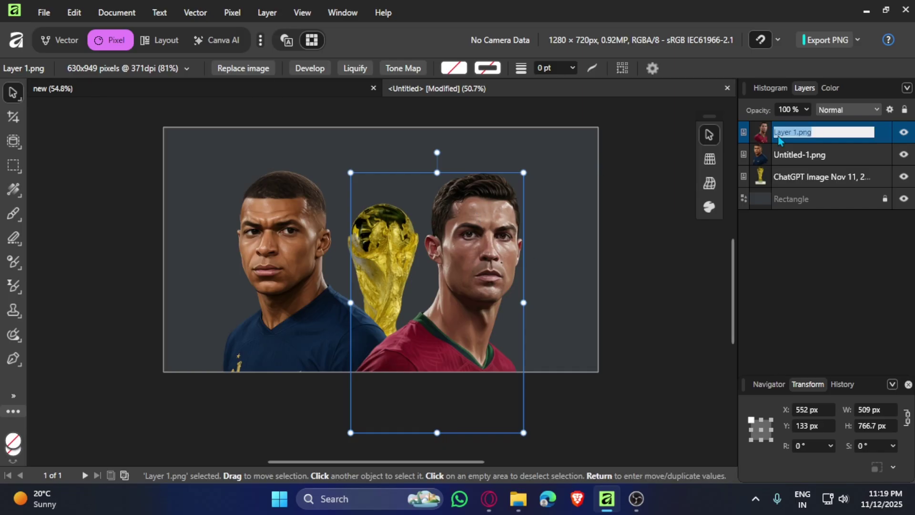
{"action": "type", "text": "image 1"}
{"action": "key", "text": "Tab"}
{"action": "type", "text": "image 2"}
Add a Black & White adjustment layer above image 1 and move its settings dialog clear of the portrait.
{"action": "left_click", "coordinate": [800, 143]}
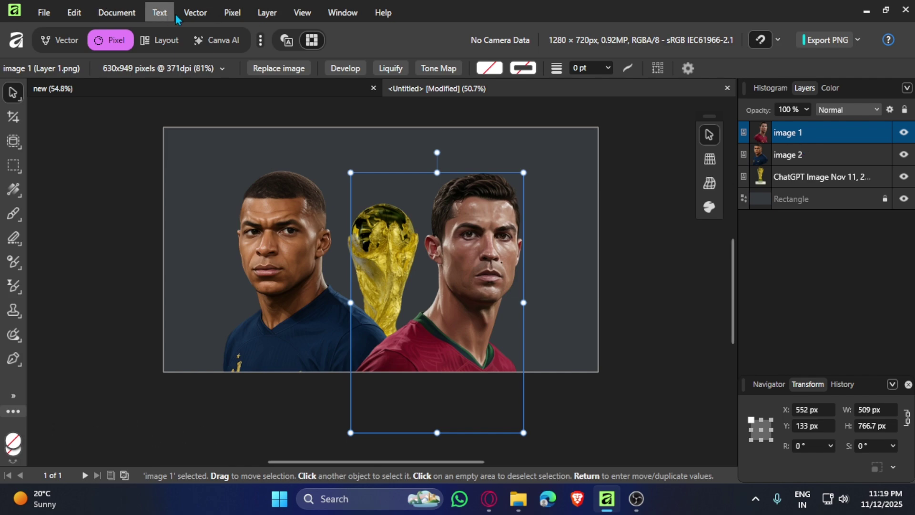
{"action": "left_click", "coordinate": [232, 12]}
{"action": "mouse_move", "coordinate": [126, 110]}
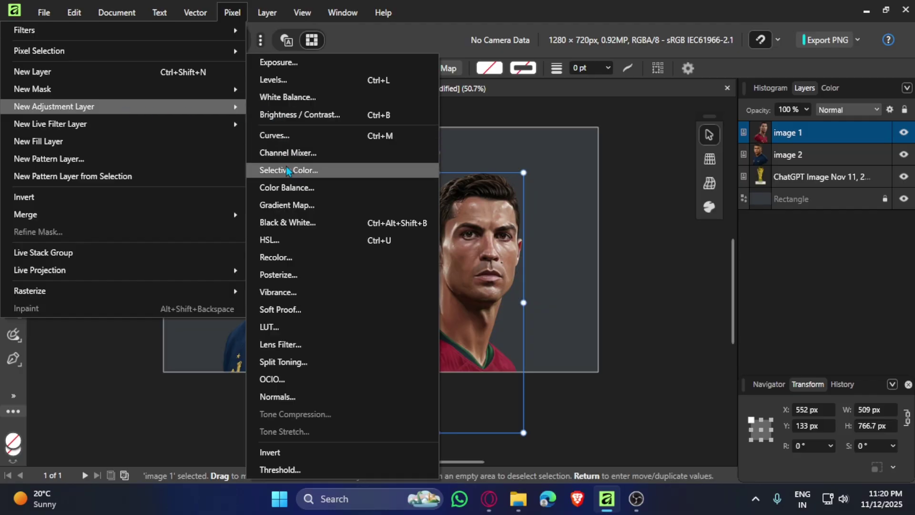
{"action": "left_click", "coordinate": [316, 227]}
{"action": "left_click_drag", "start_coordinate": [490, 188], "coordinate": [123, 163]}
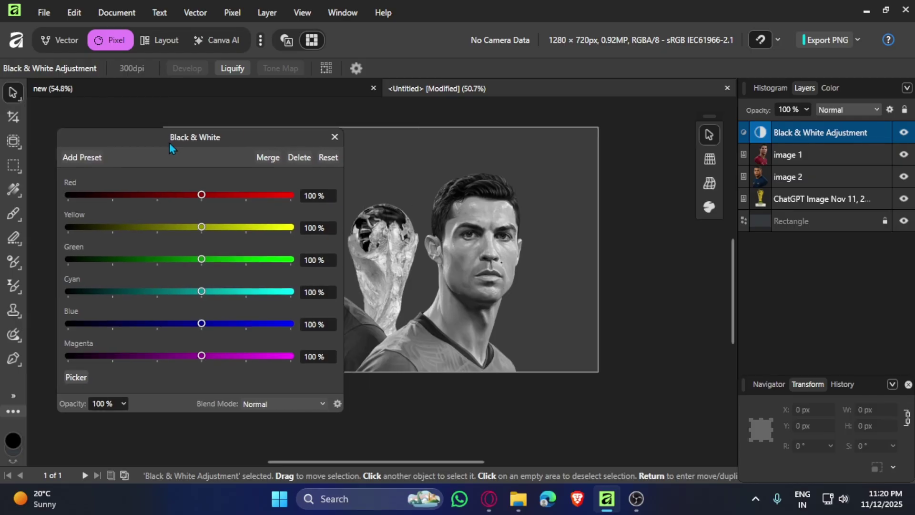
Set the Black & White adjustment to Red 5%, Yellow 173%, Green -153% and Cyan -100%, and close its settings.
{"action": "left_click", "coordinate": [332, 201]}
{"action": "type", "text": "5"}
{"action": "left_click", "coordinate": [325, 232]}
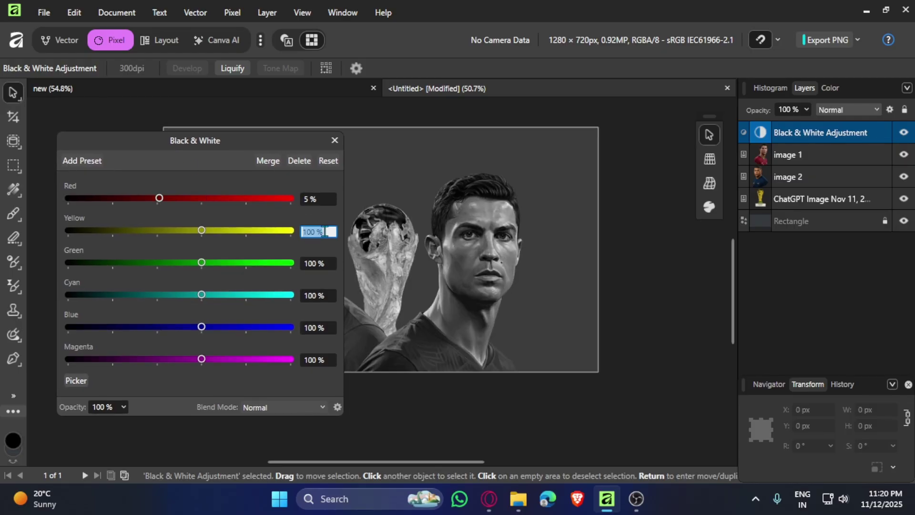
{"action": "left_click", "coordinate": [324, 262]}
{"action": "type", "text": "-153"}
{"action": "key", "text": "Return"}
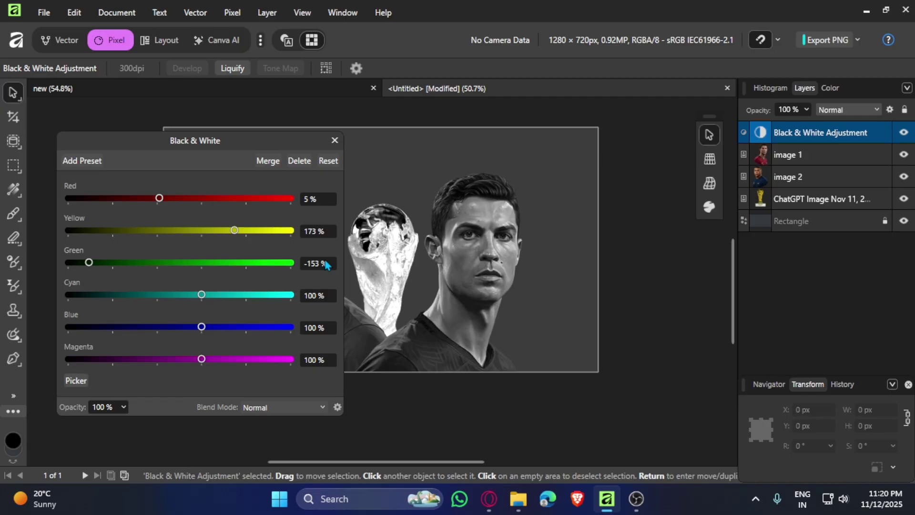
{"action": "left_click", "coordinate": [325, 296]}
{"action": "type", "text": "-100"}
{"action": "left_click", "coordinate": [324, 328]}
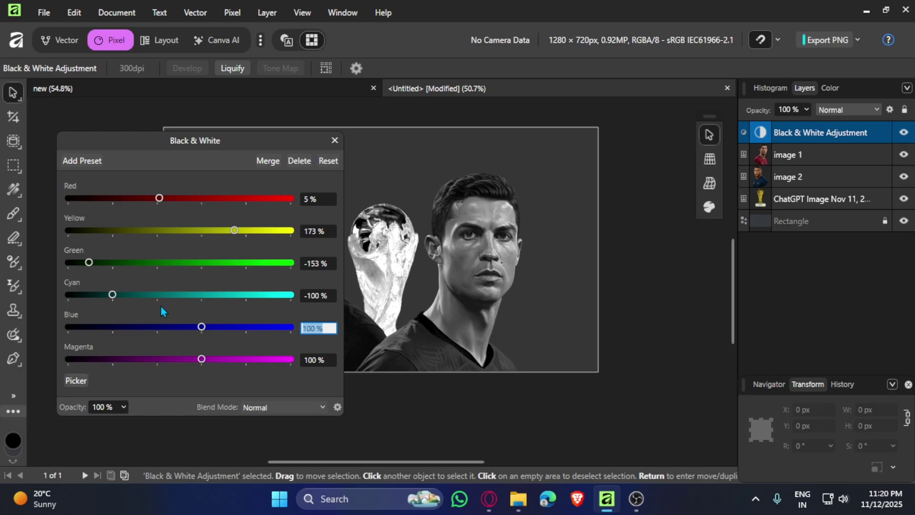
{"action": "left_click", "coordinate": [334, 140]}
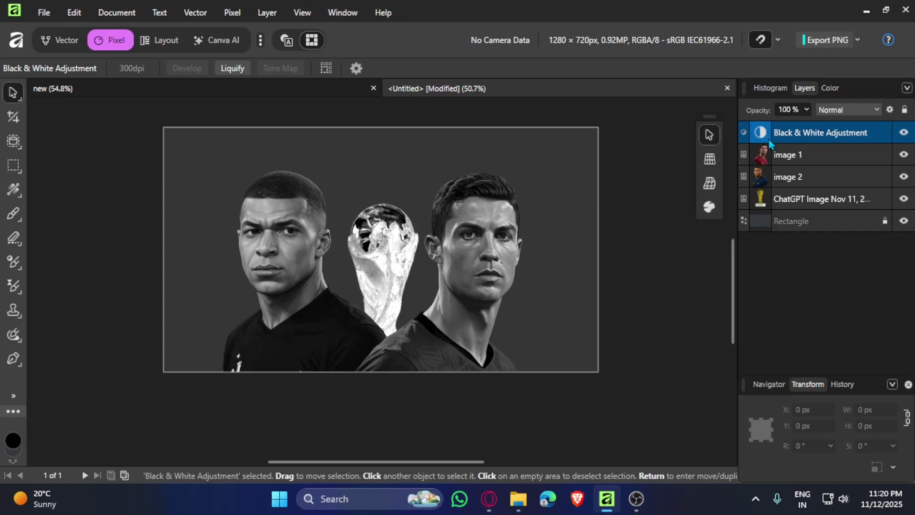
Nest the Black & White adjustment inside image 1 so it affects only that portrait.
{"action": "left_click_drag", "start_coordinate": [769, 140], "coordinate": [776, 151]}
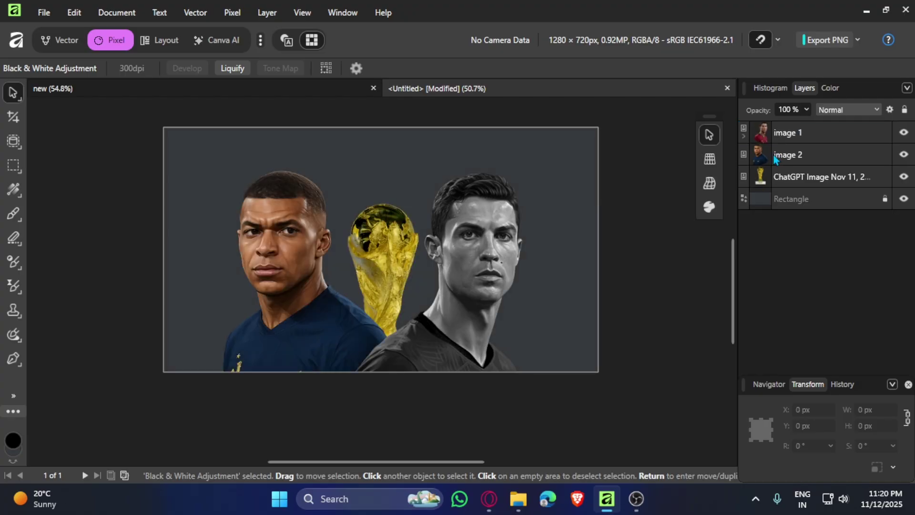
{"action": "left_click", "coordinate": [696, 273]}
Select the jersey of image 1 with the Selection Brush Tool, with the layer's nested adjustment expanded.
{"action": "left_click", "coordinate": [452, 353]}
{"action": "scroll", "coordinate": [488, 367], "scroll_direction": "up", "scroll_amount": 4}
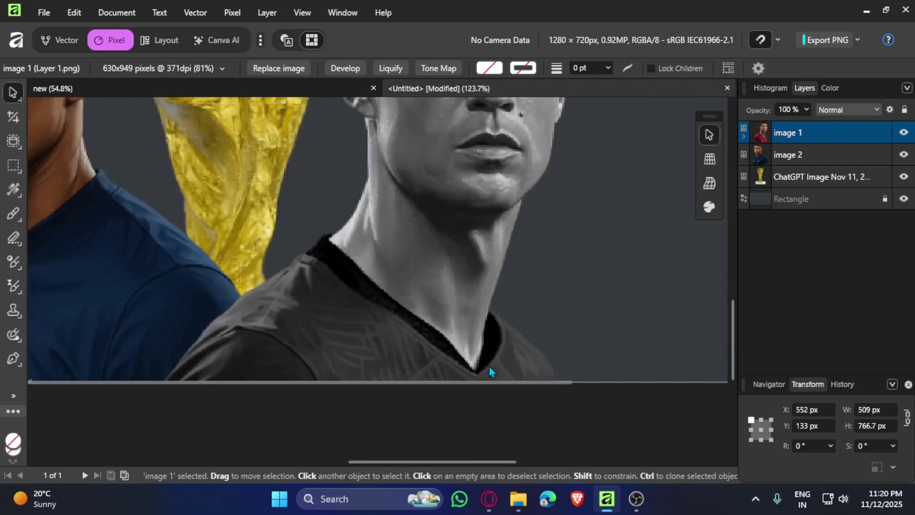
{"action": "mouse_move", "coordinate": [17, 148]}
{"action": "left_mouse_down"}
{"action": "mouse_move", "coordinate": [46, 139]}
{"action": "mouse_move", "coordinate": [78, 154]}
{"action": "left_mouse_up"}
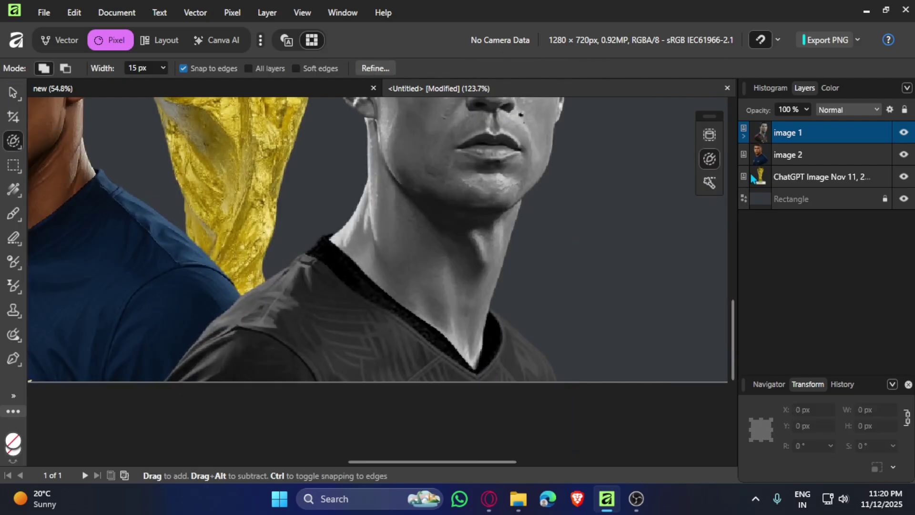
{"action": "left_click", "coordinate": [743, 136]}
{"action": "mouse_move", "coordinate": [289, 338]}
{"action": "left_mouse_down"}
{"action": "mouse_move", "coordinate": [311, 302]}
{"action": "mouse_move", "coordinate": [502, 338]}
{"action": "left_mouse_up"}
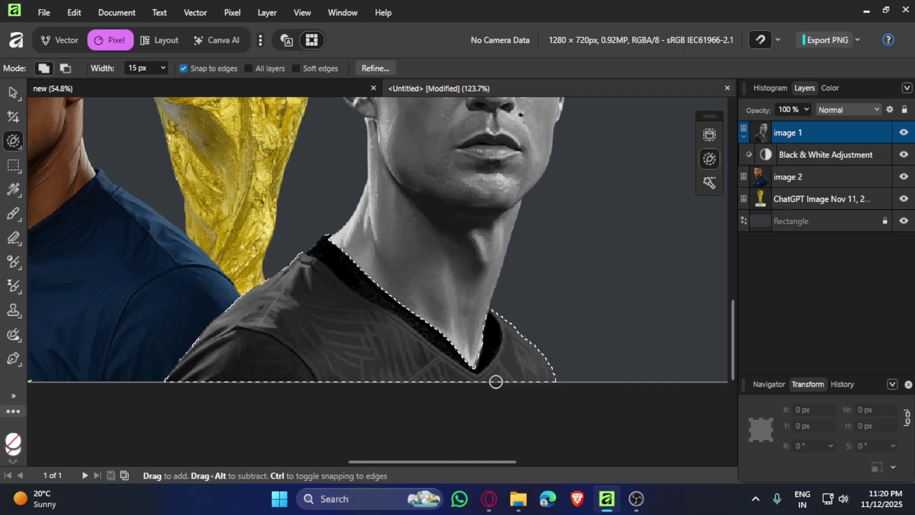
Refine the jersey selection along the tip of the V-neck collar with the selection brush at 3 px width.
{"action": "scroll", "coordinate": [491, 388], "scroll_direction": "up", "scroll_amount": 6}
{"action": "key", "text": "["}
{"action": "key", "text": "["}
{"action": "key", "text": "["}
{"action": "mouse_move", "coordinate": [437, 277]}
{"action": "left_mouse_down"}
{"action": "mouse_move", "coordinate": [462, 238]}
{"action": "mouse_move", "coordinate": [462, 253]}
{"action": "mouse_move", "coordinate": [460, 236]}
{"action": "mouse_move", "coordinate": [456, 256]}
{"action": "left_mouse_up"}
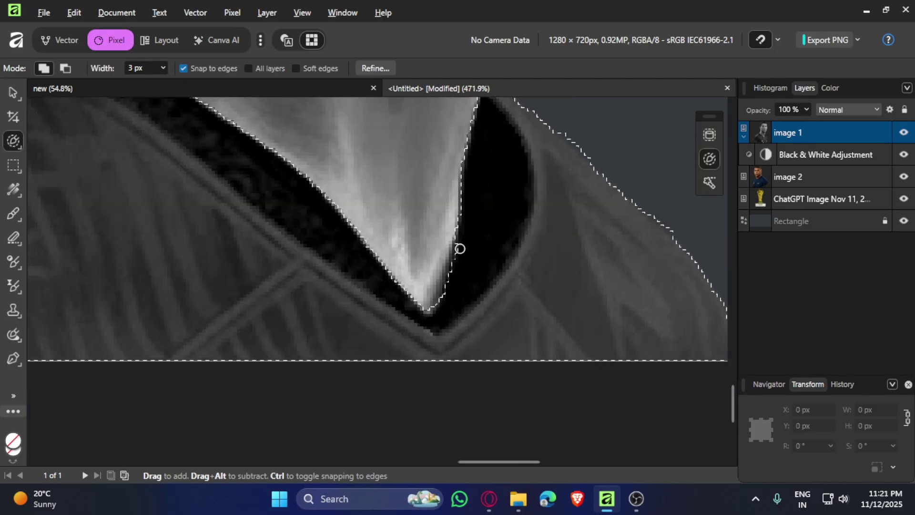
{"action": "scroll", "coordinate": [448, 349], "scroll_direction": "down", "scroll_amount": 3}
{"action": "scroll", "coordinate": [448, 349], "scroll_direction": "down", "scroll_amount": 10}
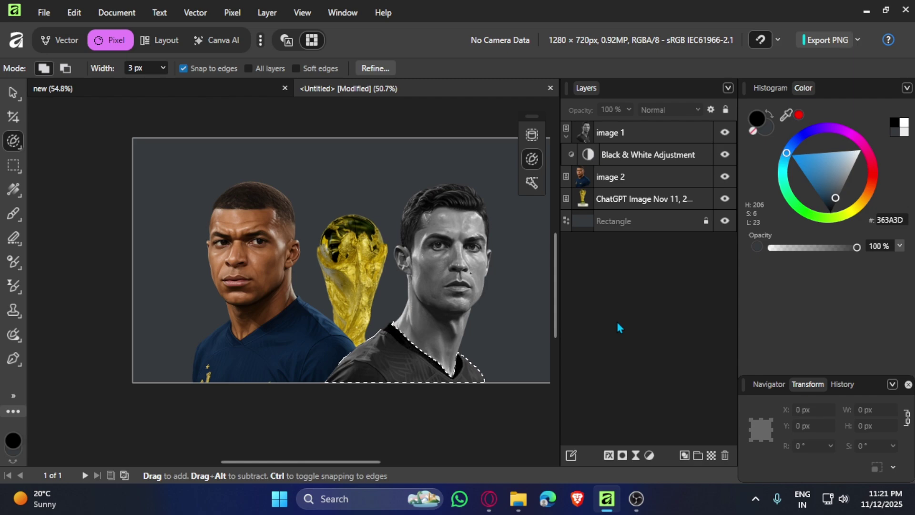
Mask image 1's Black & White adjustment with the jersey selection, invert the mask so the jersey keeps its colour, and deselect.
{"action": "scroll", "coordinate": [382, 289], "scroll_direction": "right", "scroll_amount": 3}
{"action": "scroll", "coordinate": [371, 291], "scroll_direction": "down", "scroll_amount": 1}
{"action": "left_click", "coordinate": [15, 95]}
{"action": "scroll", "coordinate": [327, 288], "scroll_direction": "up", "scroll_amount": 2}
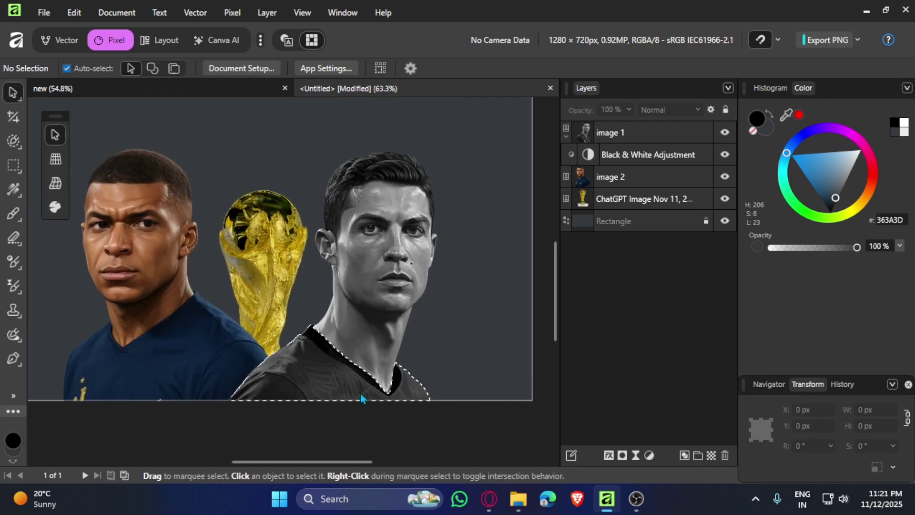
{"action": "left_click", "coordinate": [614, 154]}
{"action": "left_click", "coordinate": [622, 455]}
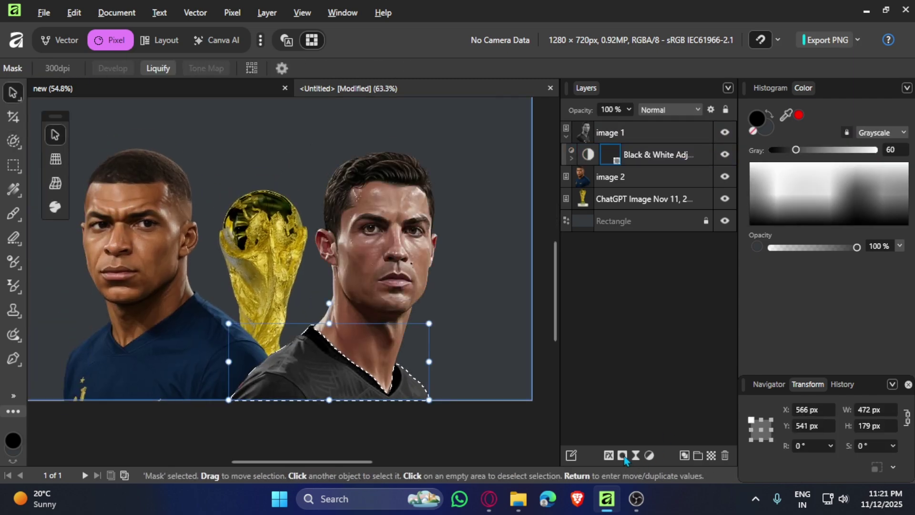
{"action": "right_click", "coordinate": [607, 158]}
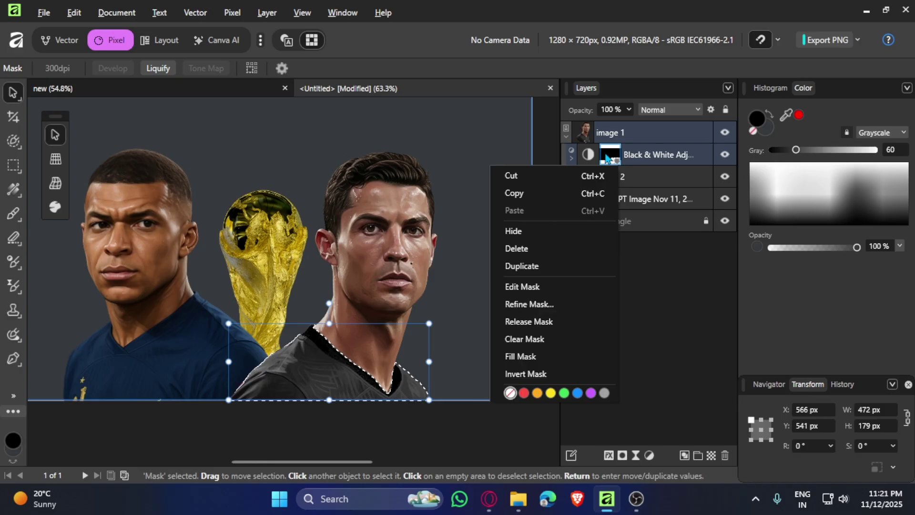
{"action": "left_click", "coordinate": [574, 372]}
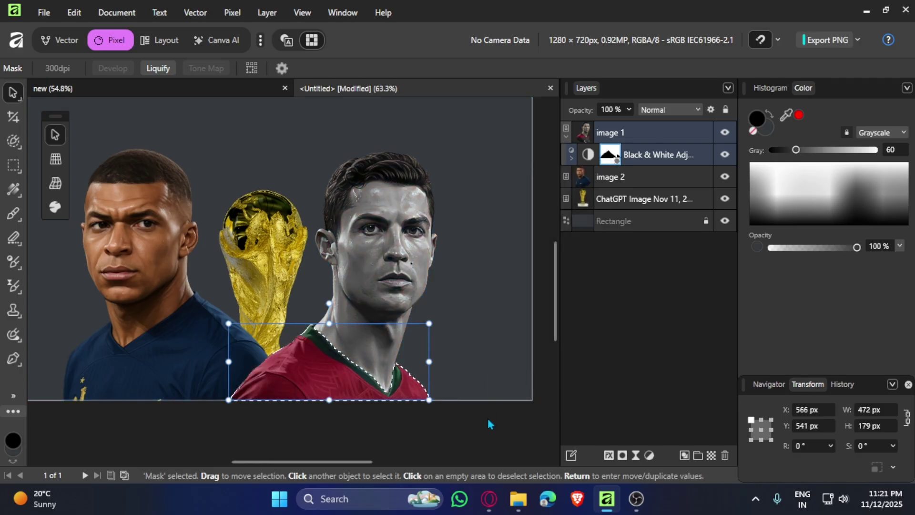
{"action": "left_click", "coordinate": [486, 418]}
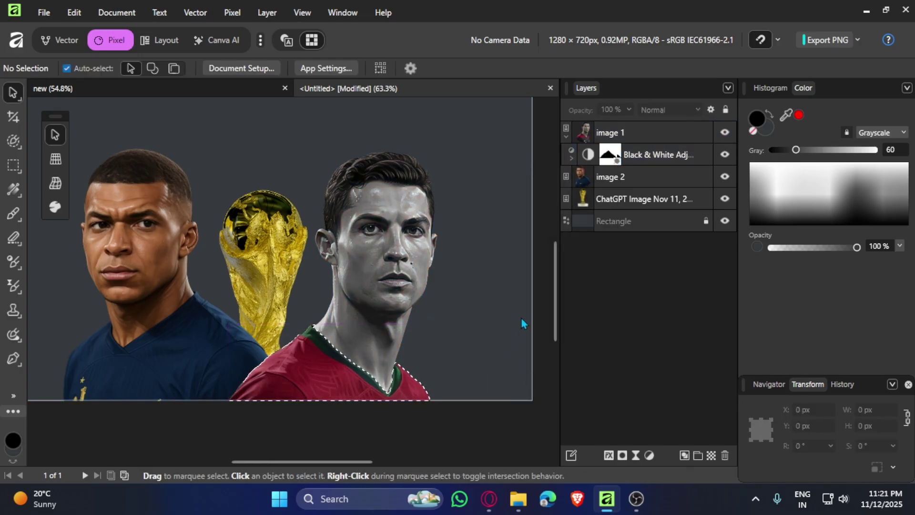
{"action": "key", "text": "ctrl+d"}
{"action": "left_click", "coordinate": [437, 434]}
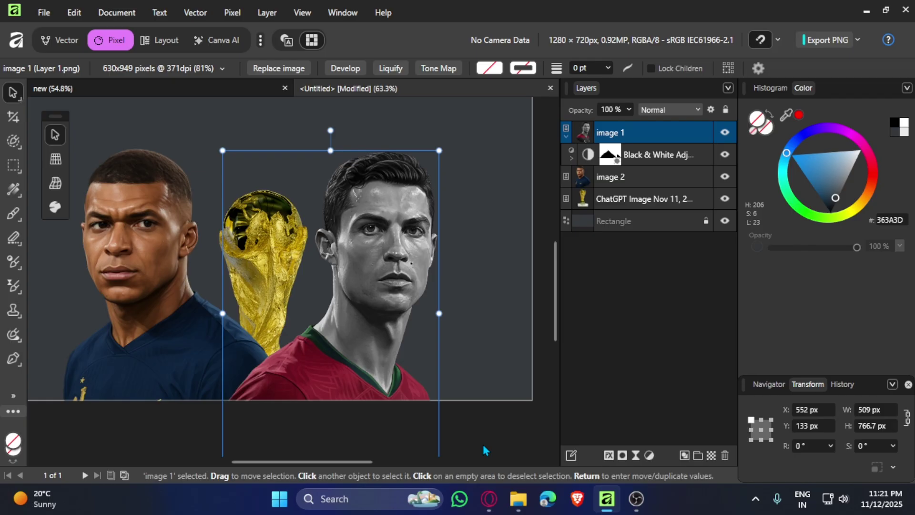
{"action": "left_click", "coordinate": [485, 449]}
Copy the masked Black & White adjustment into image 2 and fill the copied mask with white.
{"action": "left_click_drag", "start_coordinate": [675, 161], "coordinate": [639, 173]}
{"action": "left_click", "coordinate": [615, 204]}
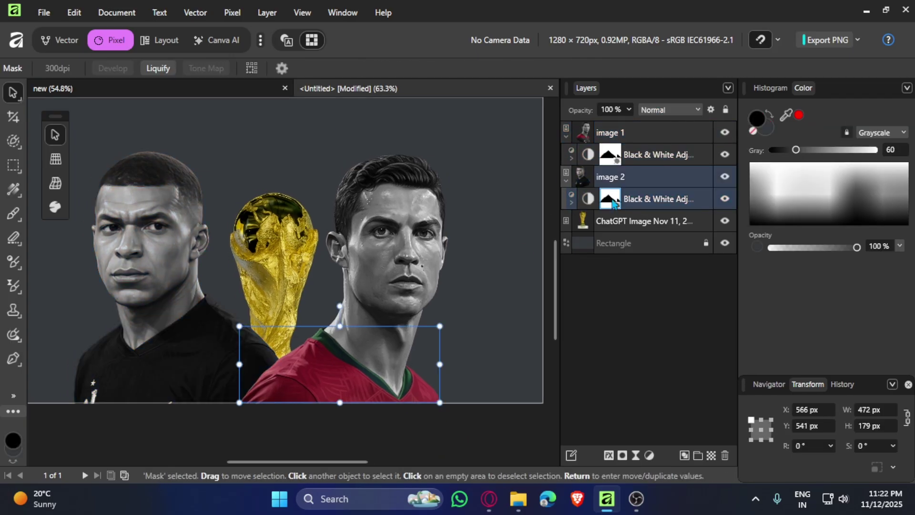
{"action": "key", "text": "d"}
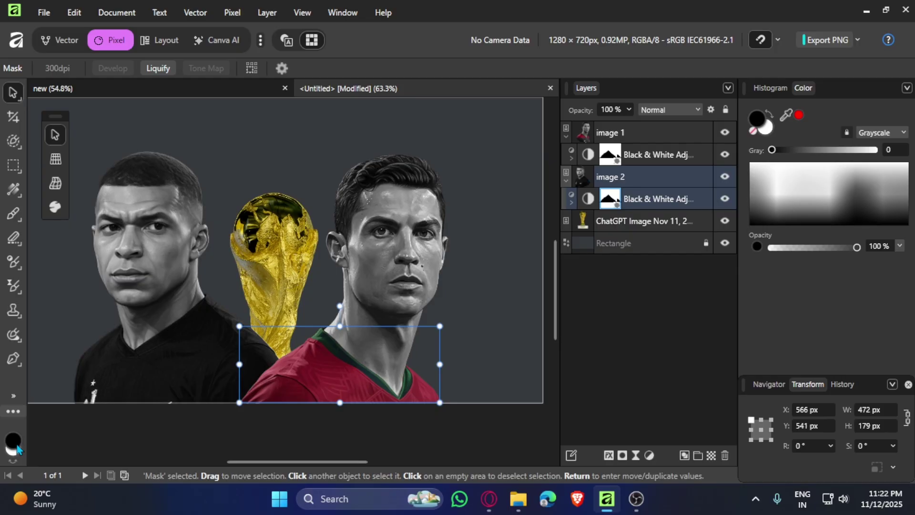
{"action": "key", "text": "x"}
{"action": "key", "text": "x"}
{"action": "key", "text": "x"}
{"action": "key", "text": "ctrl+BackSpace"}
{"action": "key", "text": "alt+BackSpace"}
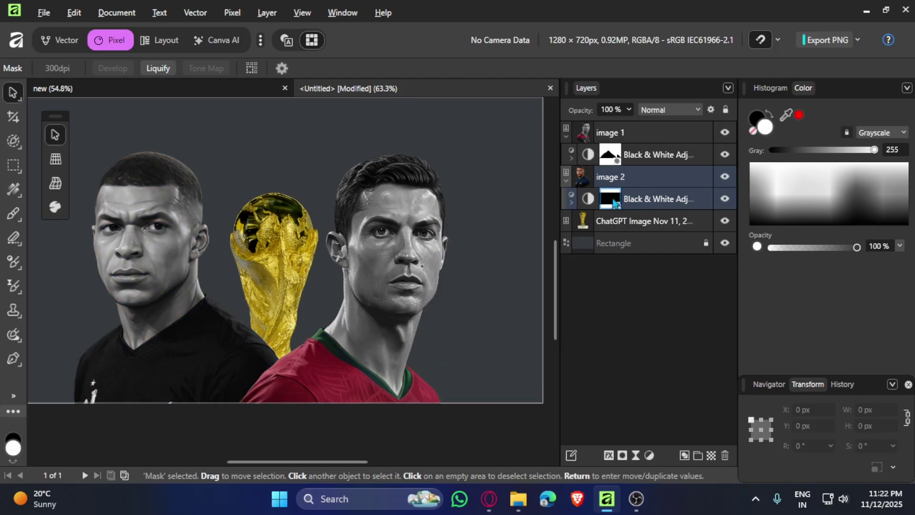
Select the jersey of image 2 with the Selection Brush Tool at 73 px width, working on the image layer.
{"action": "scroll", "coordinate": [149, 359], "scroll_direction": "up", "scroll_amount": 4}
{"action": "left_click_drag", "start_coordinate": [195, 367], "coordinate": [273, 326]}
{"action": "left_click", "coordinate": [13, 141]}
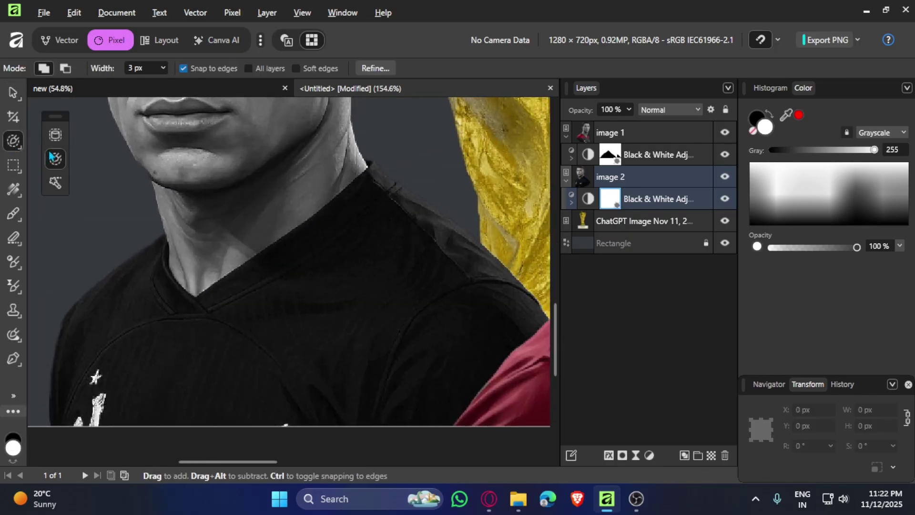
{"action": "left_click", "coordinate": [53, 158]}
{"action": "left_click_drag", "start_coordinate": [330, 303], "coordinate": [246, 334]}
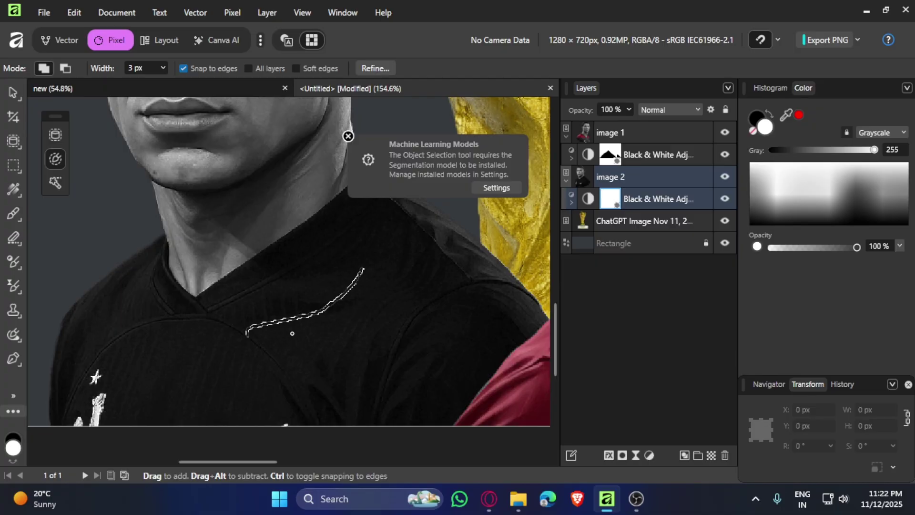
{"action": "key", "text": "bracketright"}
{"action": "key", "text": "bracketright"}
{"action": "key", "text": "bracketright"}
{"action": "key", "text": "bracketright"}
{"action": "key", "text": "bracketright"}
{"action": "key", "text": "bracketright"}
{"action": "key", "text": "bracketright"}
{"action": "key", "text": "bracketright"}
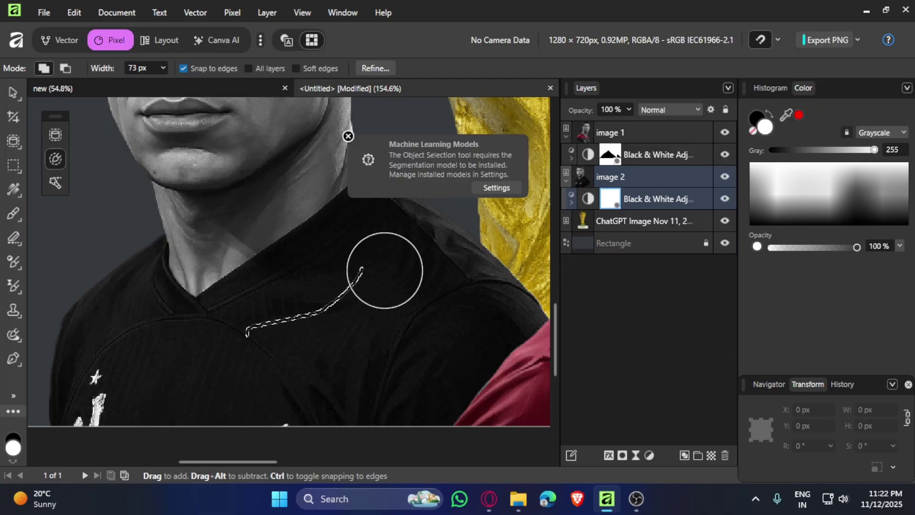
{"action": "mouse_move", "coordinate": [384, 265]}
{"action": "left_mouse_down"}
{"action": "mouse_move", "coordinate": [352, 321]}
{"action": "mouse_move", "coordinate": [266, 363]}
{"action": "left_mouse_up"}
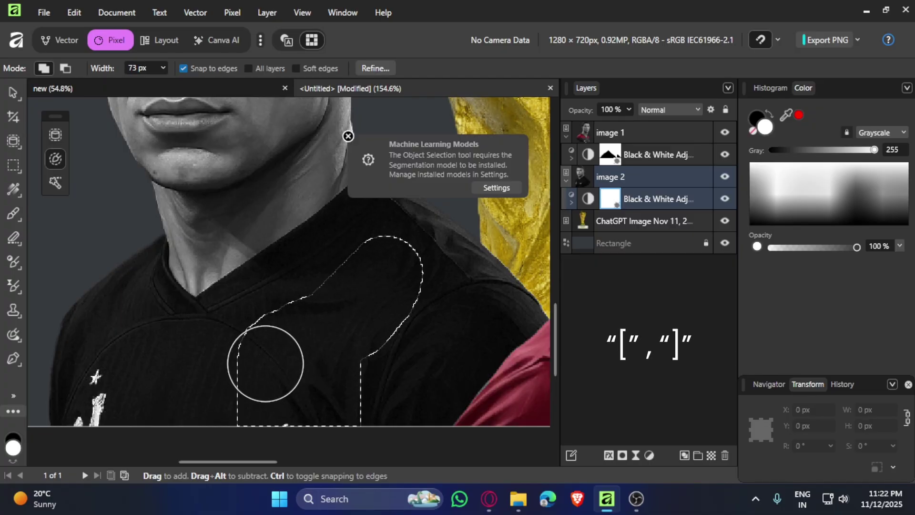
{"action": "left_click", "coordinate": [607, 178]}
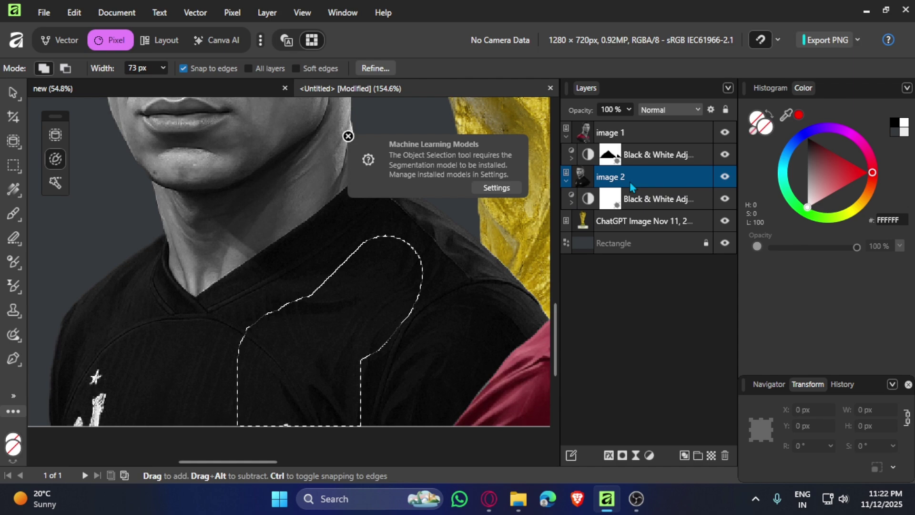
{"action": "left_click_drag", "start_coordinate": [383, 334], "coordinate": [278, 361]}
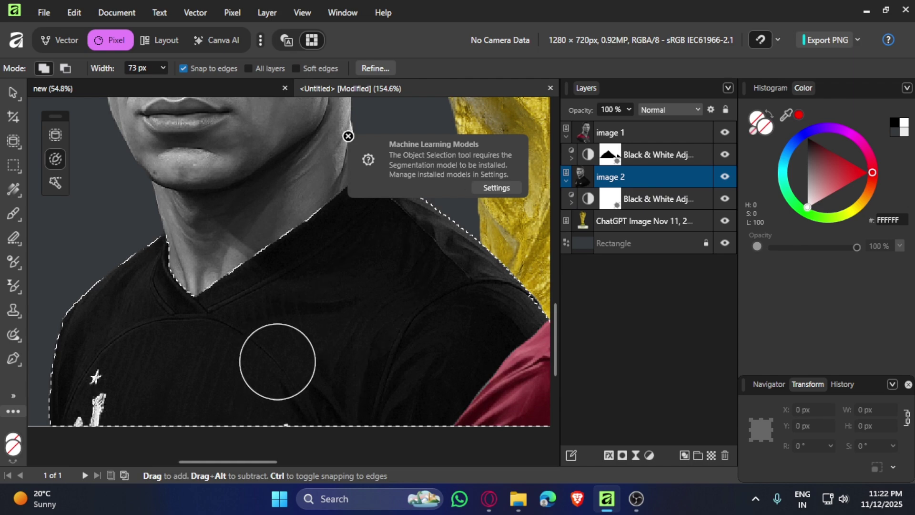
Reduce the selection brush width to 1 px and inspect the jersey selection's edge where the collar meets the neck.
{"action": "scroll", "coordinate": [204, 445], "scroll_direction": "down", "scroll_amount": 2}
{"action": "scroll", "coordinate": [255, 312], "scroll_direction": "up", "scroll_amount": 5}
{"action": "key", "text": "["}
{"action": "key", "text": "["}
{"action": "key", "text": "["}
{"action": "key", "text": "["}
{"action": "key", "text": "["}
{"action": "key", "text": "["}
{"action": "key", "text": "["}
{"action": "key", "text": "["}
{"action": "key", "text": "["}
{"action": "key", "text": "["}
{"action": "key", "text": "["}
{"action": "key", "text": "["}
{"action": "key", "text": "["}
{"action": "key", "text": "["}
{"action": "key", "text": "["}
{"action": "key", "text": "["}
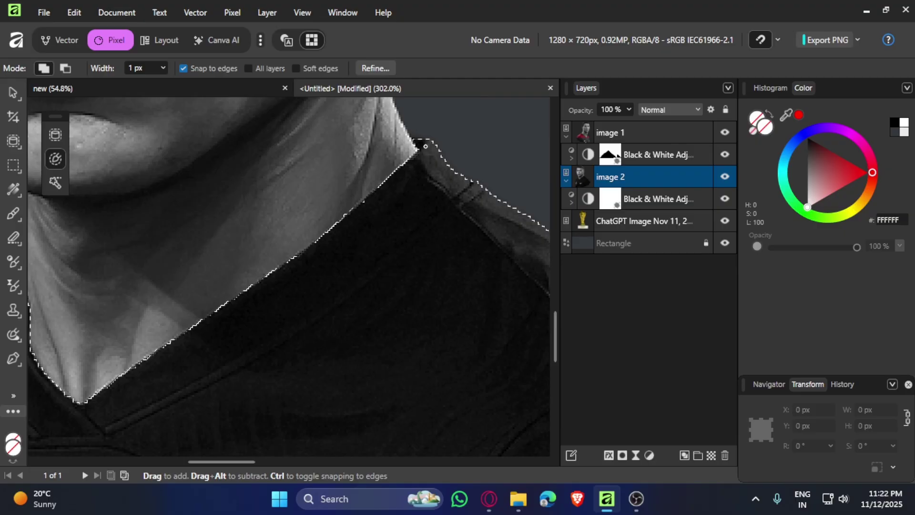
{"action": "scroll", "coordinate": [375, 217], "scroll_direction": "down", "scroll_amount": 5}
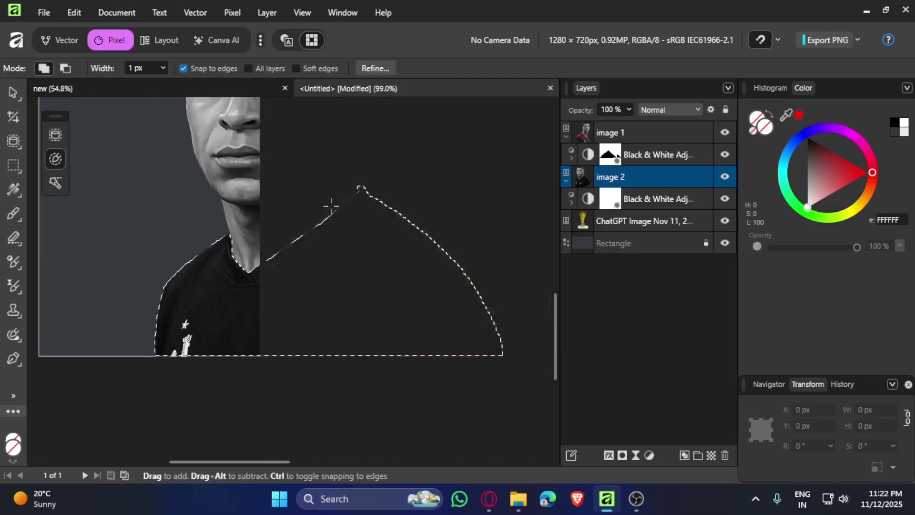
Delete the selected jersey area from the mask of image 2's Black & White adjustment, and clear the selection.
{"action": "left_click", "coordinate": [610, 199]}
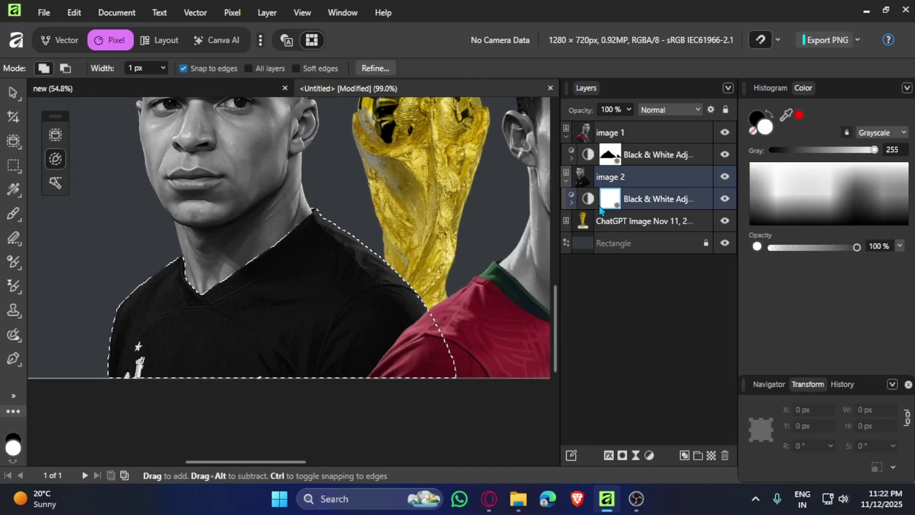
{"action": "key", "text": "Delete"}
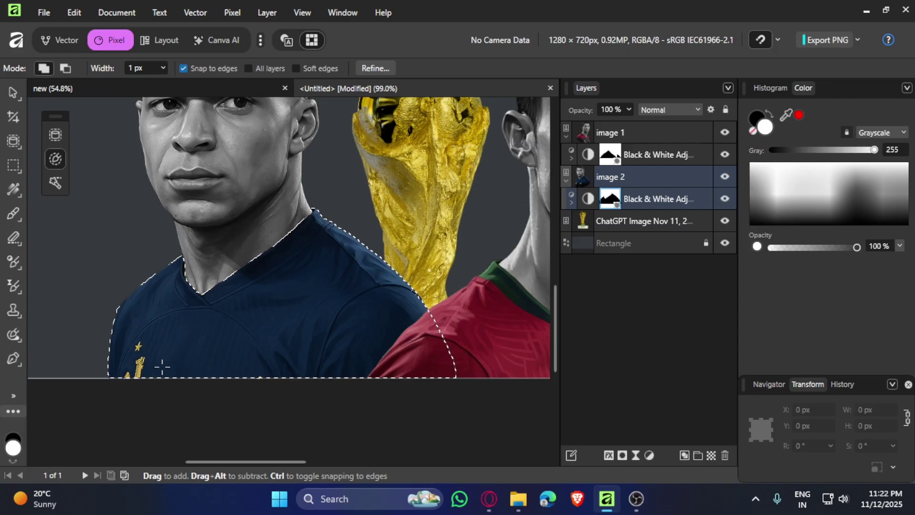
{"action": "key", "text": "ctrl+d"}
{"action": "scroll", "coordinate": [285, 410], "scroll_direction": "down", "scroll_amount": 3}
{"action": "scroll", "coordinate": [303, 421], "scroll_direction": "up", "scroll_amount": 1}
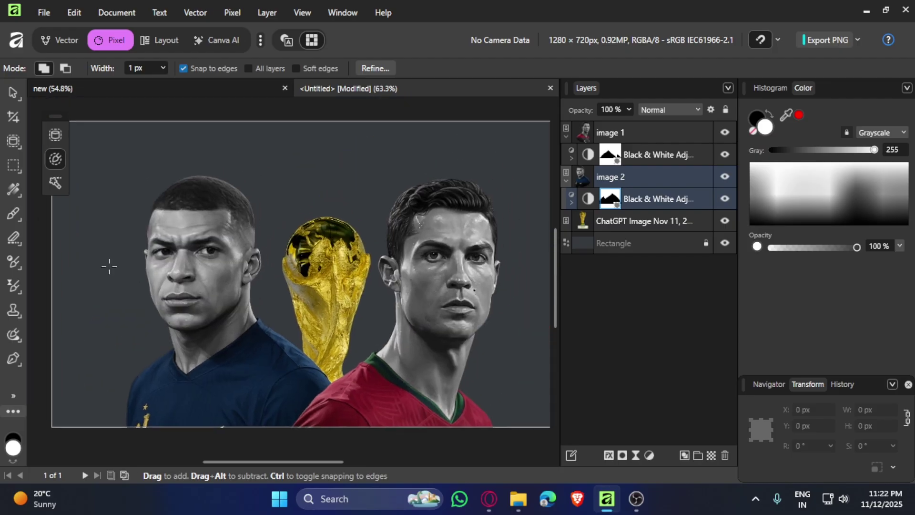
{"action": "left_click", "coordinate": [13, 93]}
{"action": "left_click", "coordinate": [194, 111]}
{"action": "scroll", "coordinate": [233, 231], "scroll_direction": "down", "scroll_amount": 1}
{"action": "scroll", "coordinate": [317, 307], "scroll_direction": "down", "scroll_amount": 1}
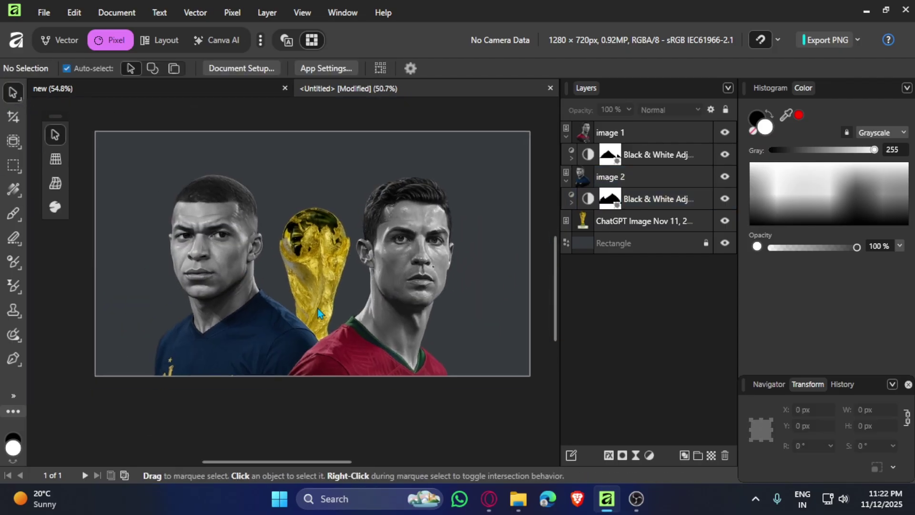
Rename the trophy layer as image 3.
{"action": "scroll", "coordinate": [360, 376], "scroll_direction": "up", "scroll_amount": 1}
{"action": "left_click", "coordinate": [307, 249]}
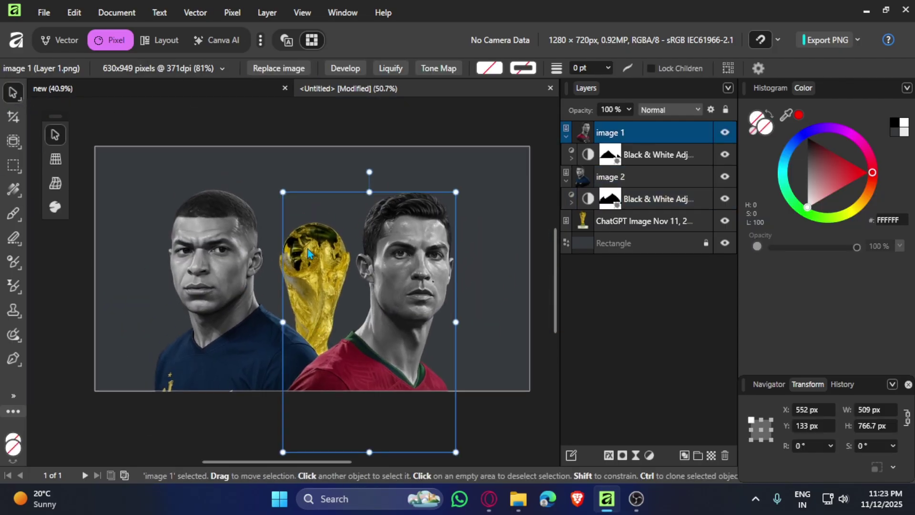
{"action": "left_click", "coordinate": [659, 224]}
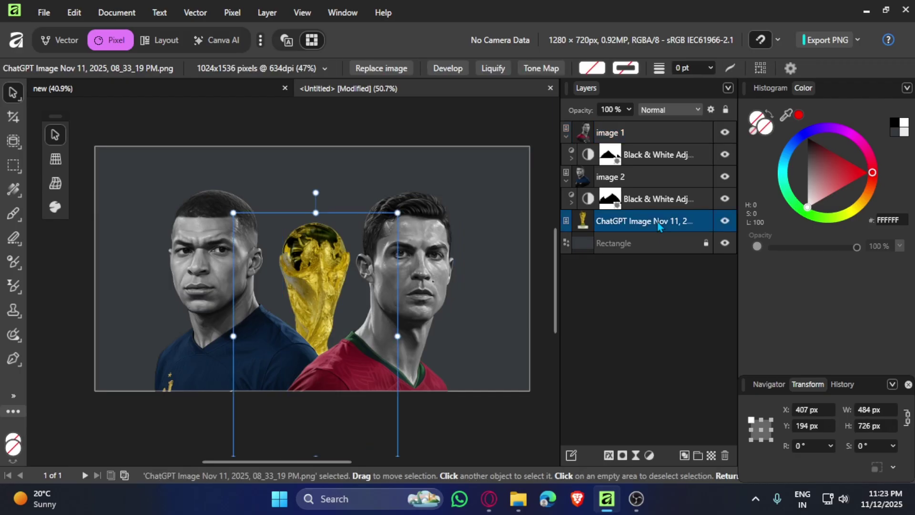
{"action": "double_click", "coordinate": [625, 227]}
{"action": "type", "text": "image 3"}
{"action": "key", "text": "Return"}
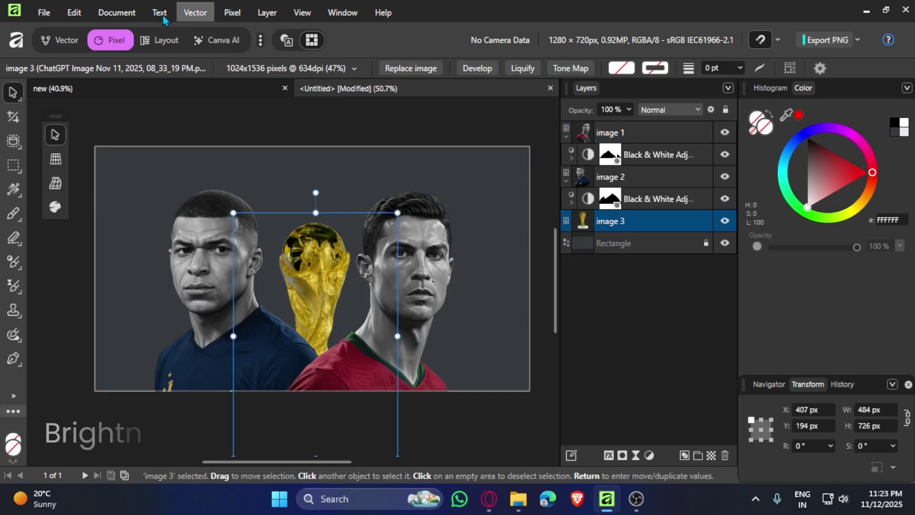
Add a Brightness / Contrast adjustment layer and nest it inside image 3 so it affects only the trophy.
{"action": "left_click", "coordinate": [231, 15]}
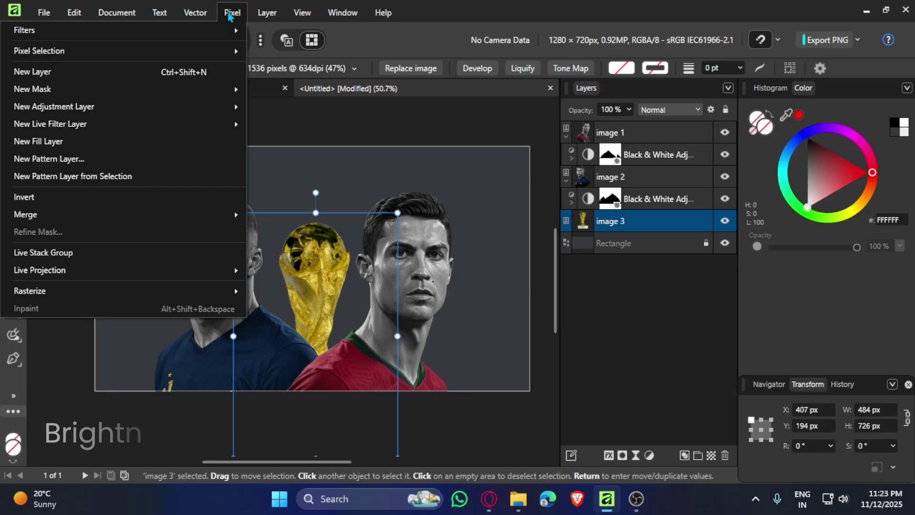
{"action": "mouse_move", "coordinate": [101, 104]}
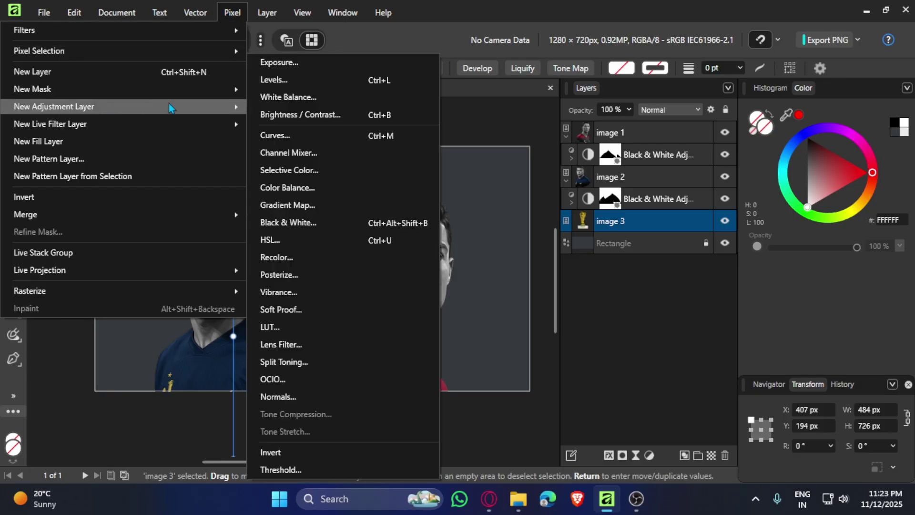
{"action": "left_click", "coordinate": [300, 114]}
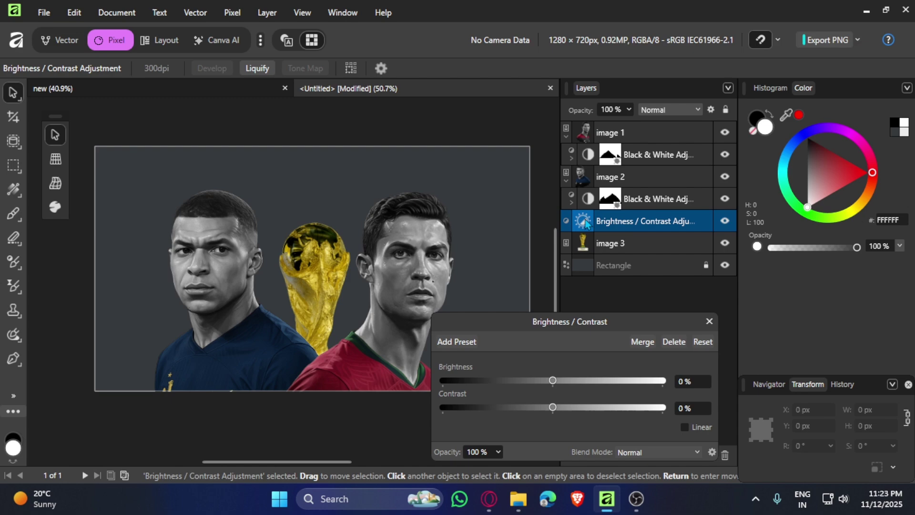
{"action": "left_click_drag", "start_coordinate": [653, 225], "coordinate": [585, 238]}
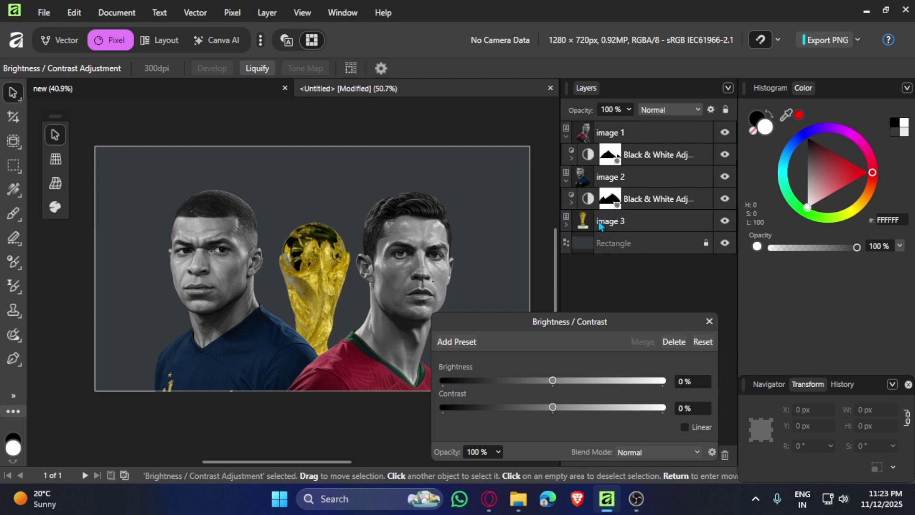
Set the trophy's adjustment to Brightness 23% and Contrast 35%, and close its settings.
{"action": "left_click_drag", "start_coordinate": [620, 203], "coordinate": [650, 202]}
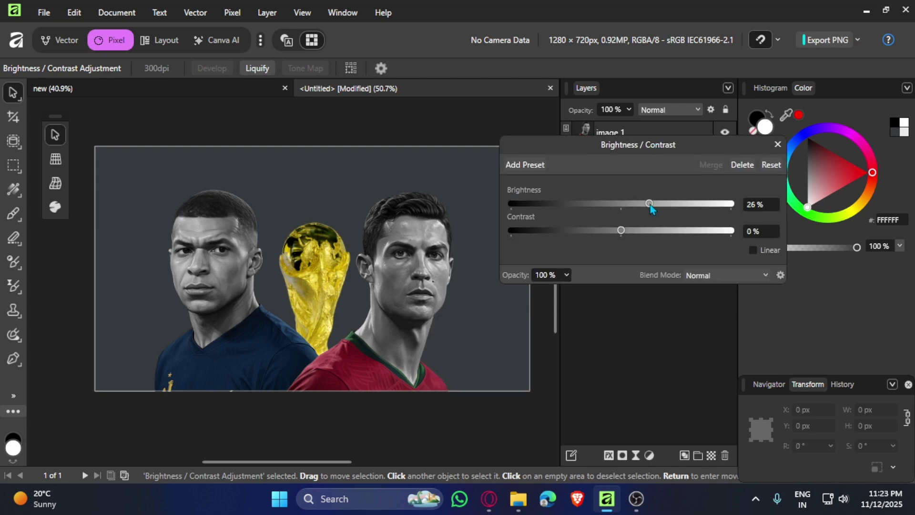
{"action": "left_click_drag", "start_coordinate": [621, 231], "coordinate": [676, 230]}
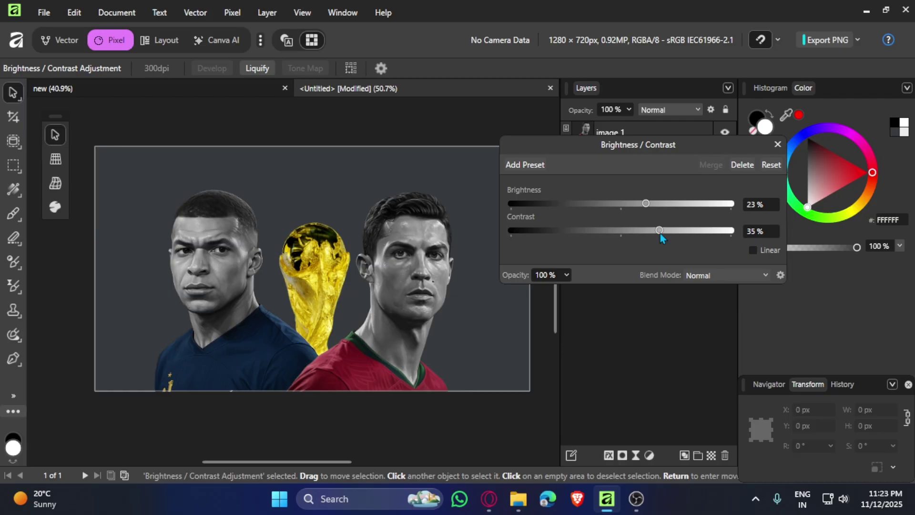
{"action": "left_click", "coordinate": [777, 144]}
{"action": "left_click", "coordinate": [642, 301]}
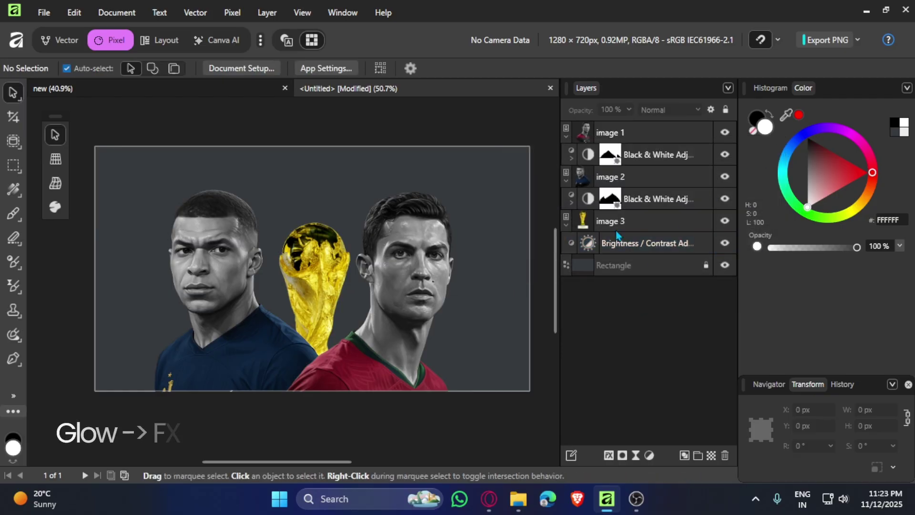
Give image 3 an Outer Glow effect with radius 10.8 px, intensity 24% and a yellow colour of RGB 255, 216, 0.
{"action": "left_click", "coordinate": [636, 221]}
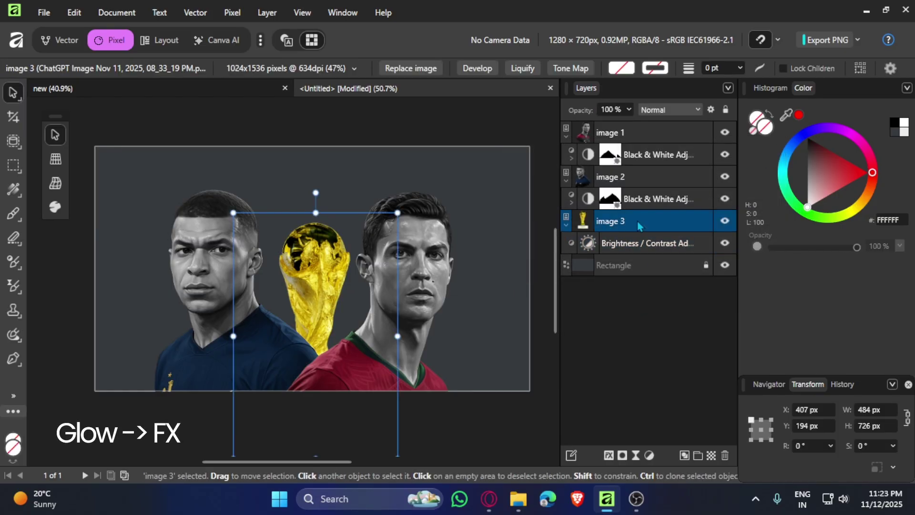
{"action": "left_click", "coordinate": [609, 455]}
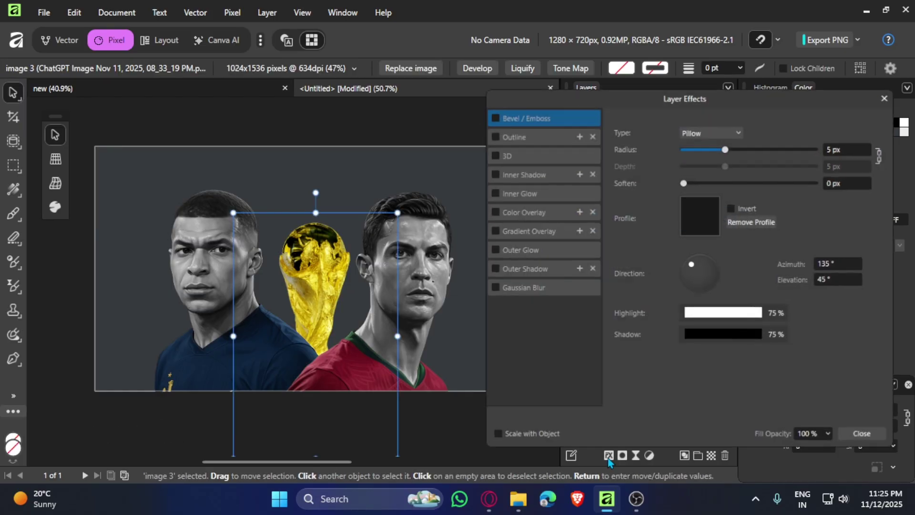
{"action": "left_click", "coordinate": [526, 251]}
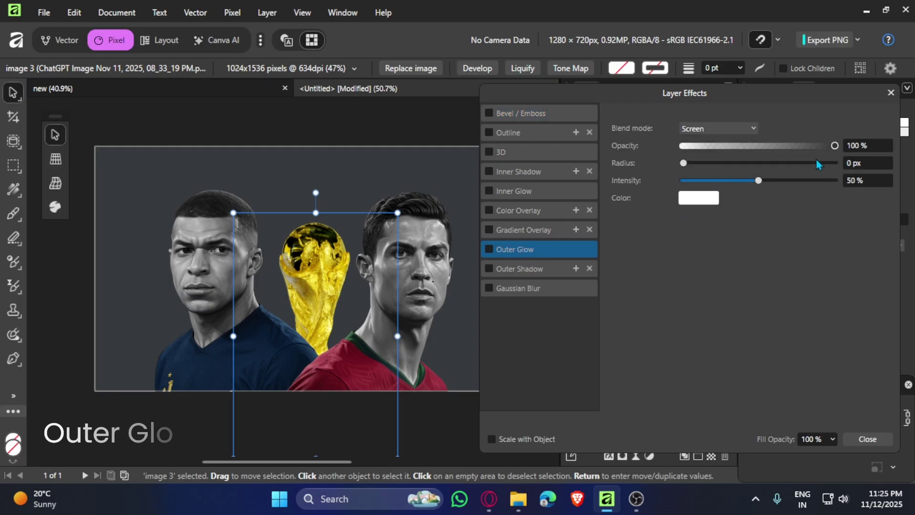
{"action": "left_click", "coordinate": [715, 199]}
{"action": "left_click_drag", "start_coordinate": [745, 273], "coordinate": [631, 281]}
{"action": "left_click_drag", "start_coordinate": [696, 162], "coordinate": [720, 180]}
{"action": "left_click", "coordinate": [696, 199]}
{"action": "left_click_drag", "start_coordinate": [747, 255], "coordinate": [732, 257]}
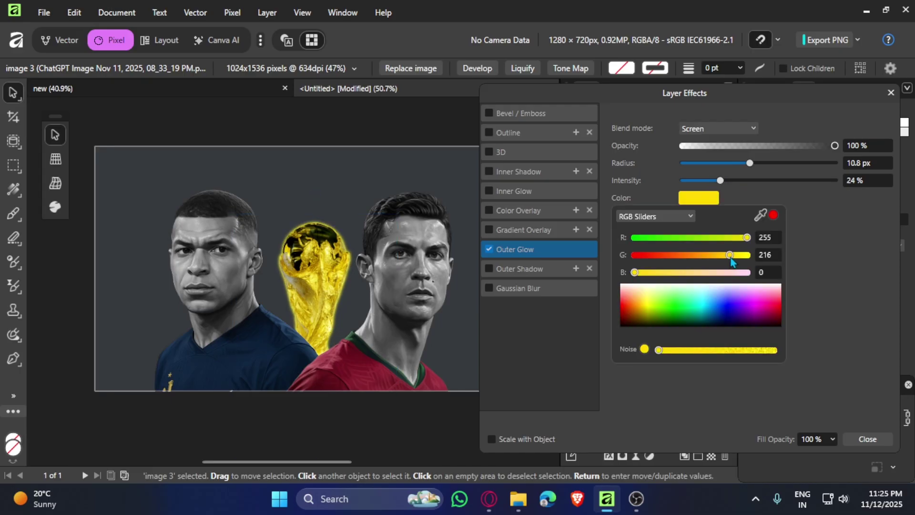
Soften the trophy's Outer Glow with 26% opacity, 41 px radius, 43% intensity and a pure yellow colour.
{"action": "left_click_drag", "start_coordinate": [749, 163], "coordinate": [783, 163]}
{"action": "mouse_move", "coordinate": [721, 181]}
{"action": "left_mouse_down"}
{"action": "mouse_move", "coordinate": [730, 182]}
{"action": "mouse_move", "coordinate": [723, 181]}
{"action": "left_mouse_up"}
{"action": "left_click_drag", "start_coordinate": [833, 146], "coordinate": [722, 153]}
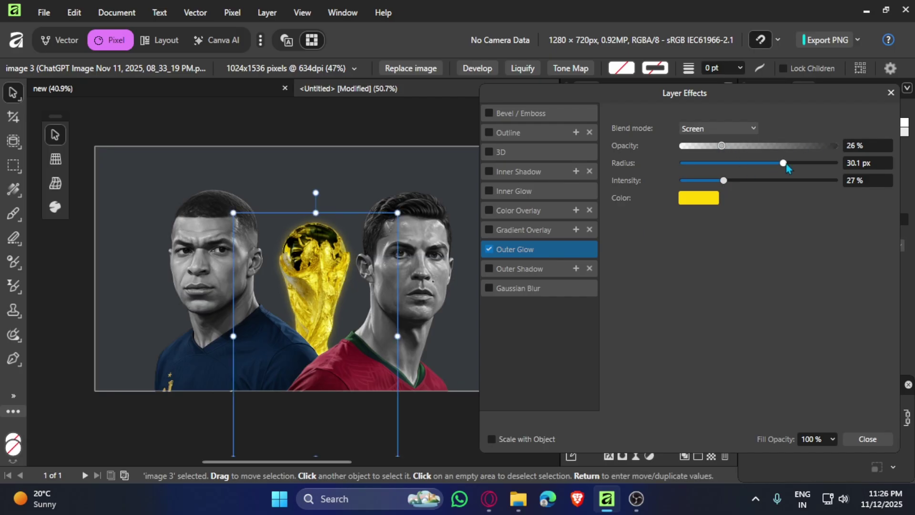
{"action": "left_click_drag", "start_coordinate": [783, 163], "coordinate": [801, 163]}
{"action": "left_click_drag", "start_coordinate": [723, 181], "coordinate": [747, 180]}
{"action": "left_click", "coordinate": [698, 198]}
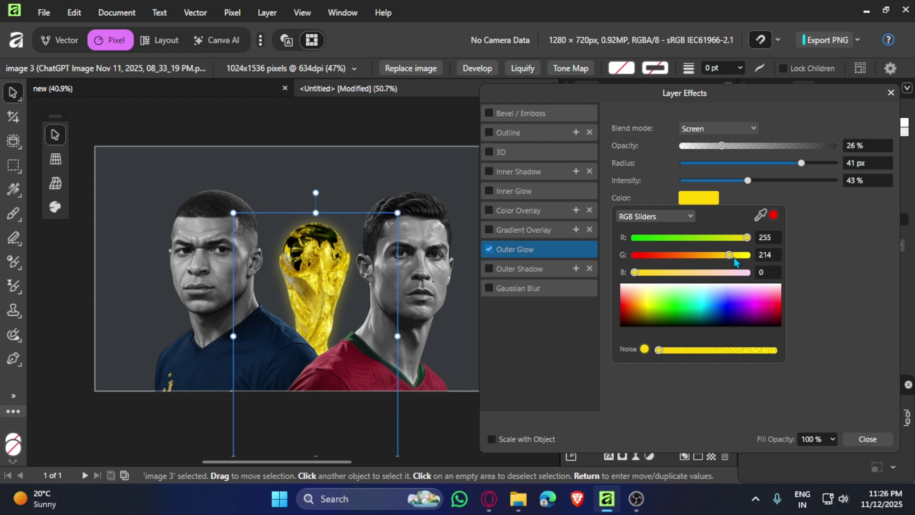
{"action": "left_click_drag", "start_coordinate": [736, 255], "coordinate": [747, 257]}
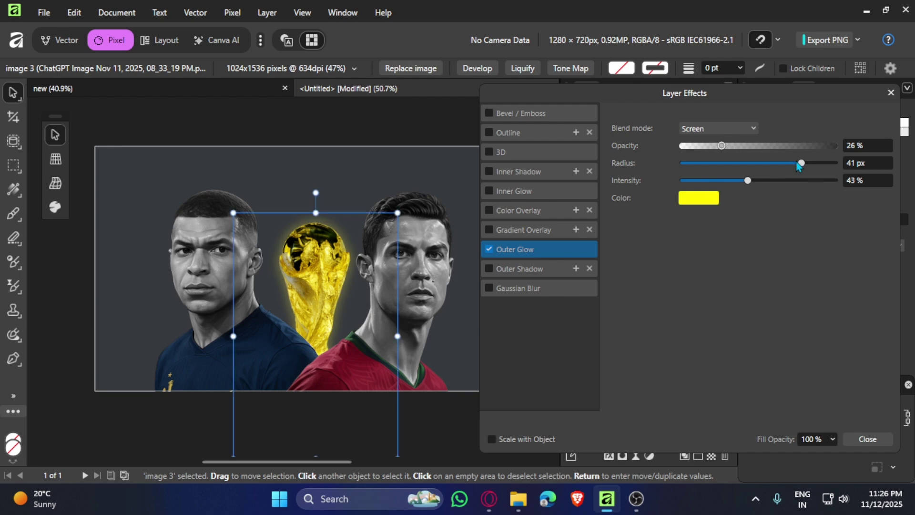
Reduce the trophy glow's radius and intensity slightly, close the layer effects and clear the selection.
{"action": "left_click_drag", "start_coordinate": [800, 163], "coordinate": [793, 163]}
{"action": "left_click_drag", "start_coordinate": [747, 181], "coordinate": [724, 180]}
{"action": "left_click", "coordinate": [891, 92]}
{"action": "left_click", "coordinate": [410, 119]}
{"action": "left_click", "coordinate": [411, 271]}
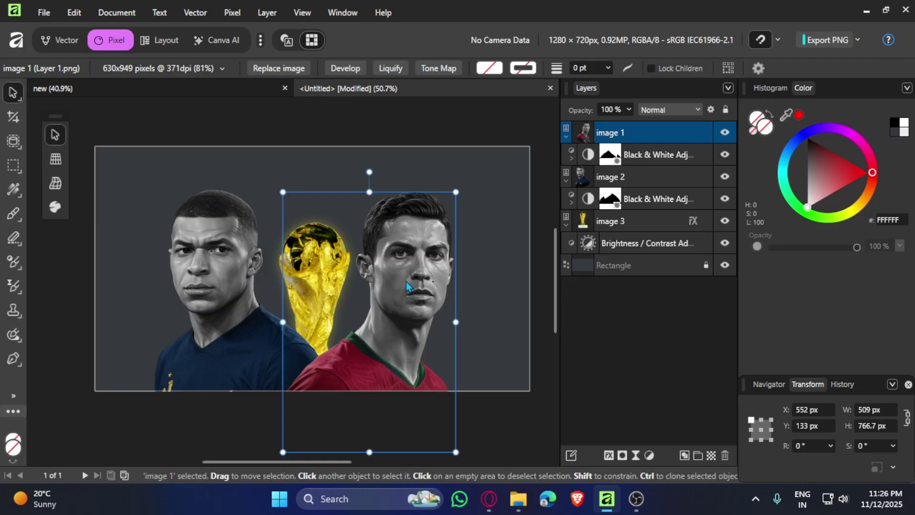
{"action": "left_click", "coordinate": [478, 359]}
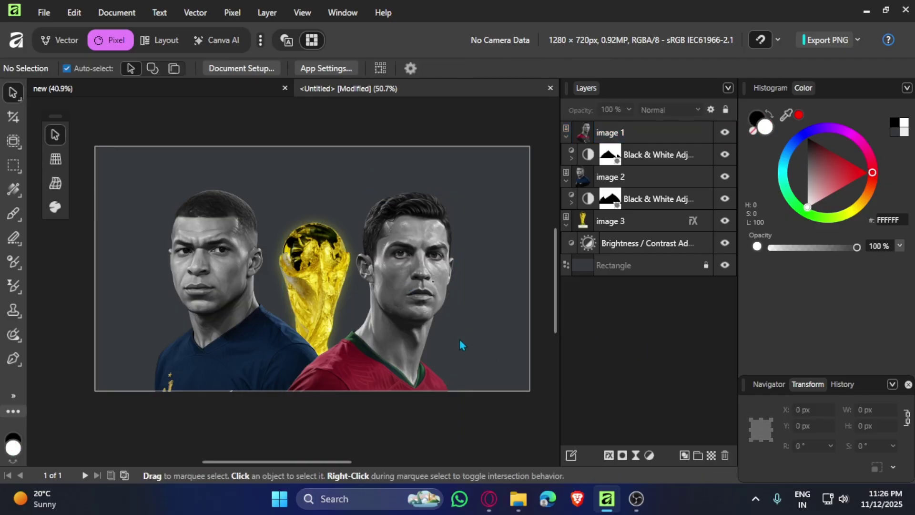
Add a Color Balance adjustment layer and nest it inside image 1 so it affects only that player.
{"action": "left_click", "coordinate": [422, 278]}
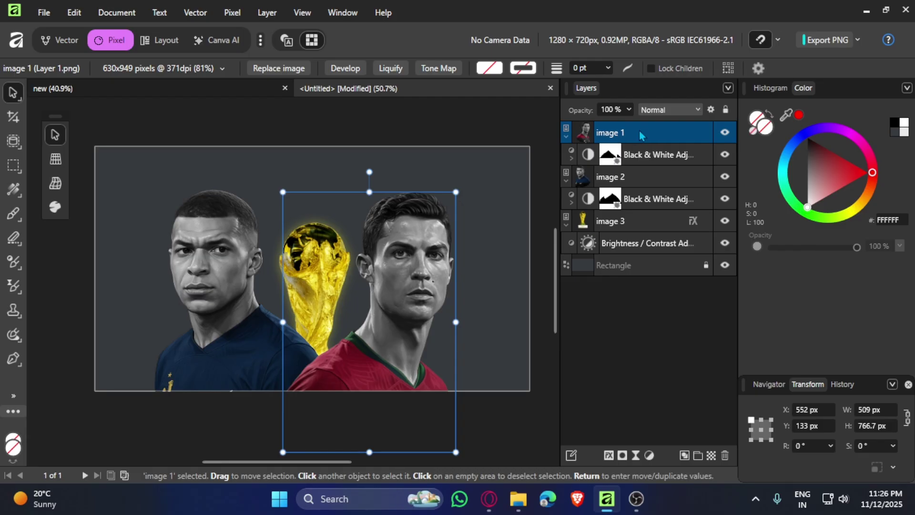
{"action": "left_click", "coordinate": [234, 14]}
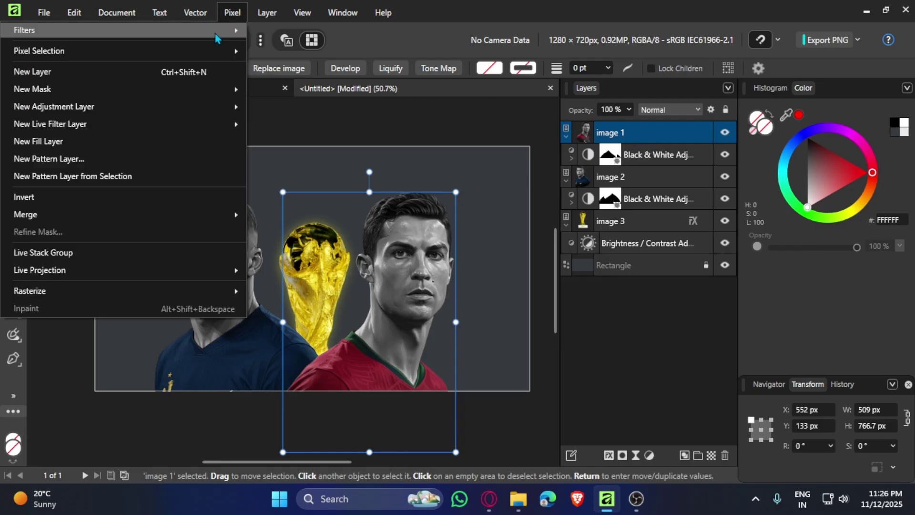
{"action": "mouse_move", "coordinate": [111, 109]}
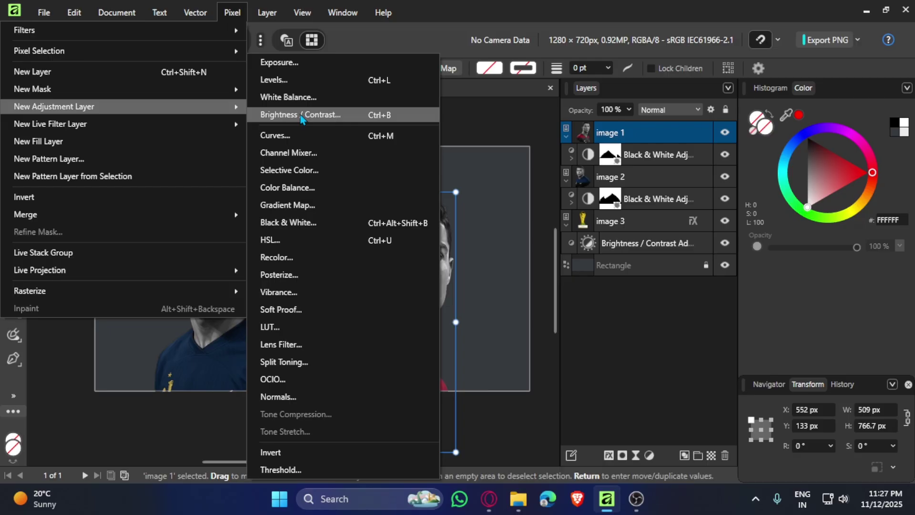
{"action": "left_click", "coordinate": [305, 187]}
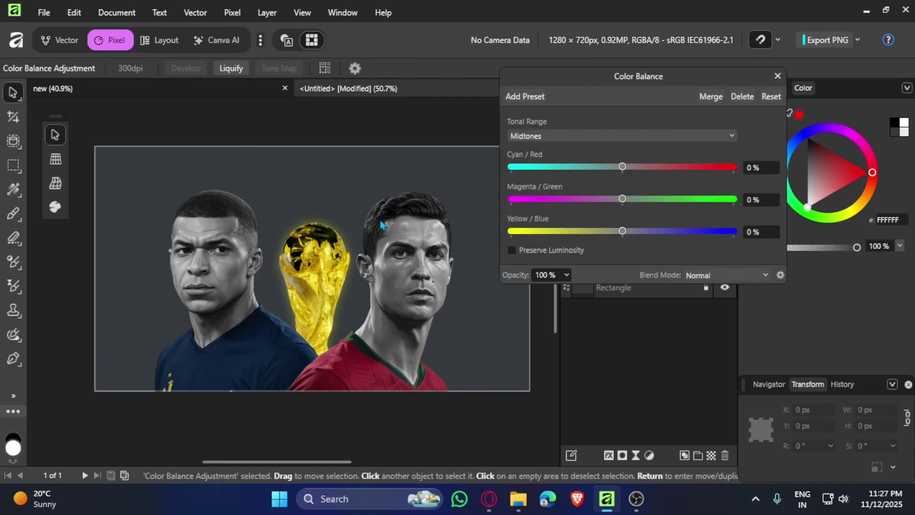
{"action": "left_click_drag", "start_coordinate": [647, 84], "coordinate": [266, 159]}
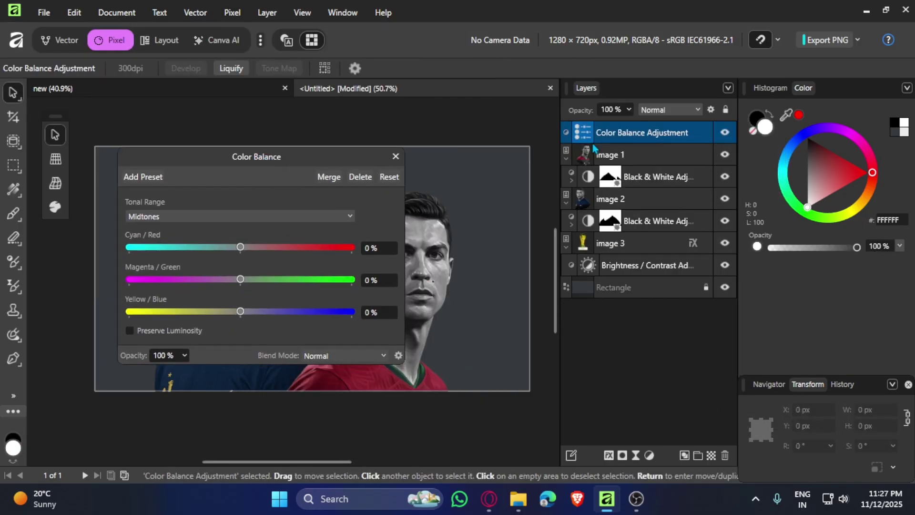
{"action": "left_click_drag", "start_coordinate": [583, 135], "coordinate": [610, 158]}
{"action": "left_click_drag", "start_coordinate": [219, 162], "coordinate": [628, 169]}
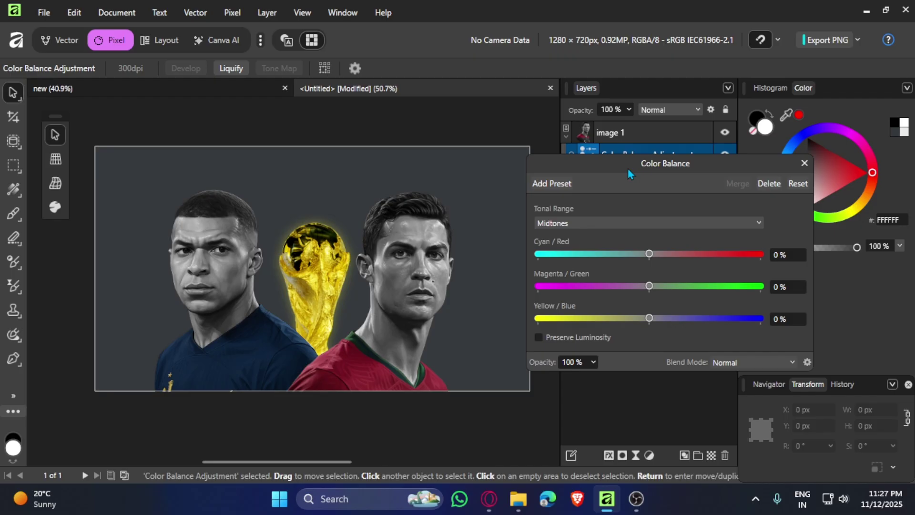
Shift image 1's Color Balance midtones strongly toward blue, set the shadows' Yellow / Blue to -2%, and close the settings.
{"action": "left_click_drag", "start_coordinate": [648, 317], "coordinate": [813, 324]}
{"action": "left_click", "coordinate": [594, 223]}
{"action": "left_click", "coordinate": [594, 239]}
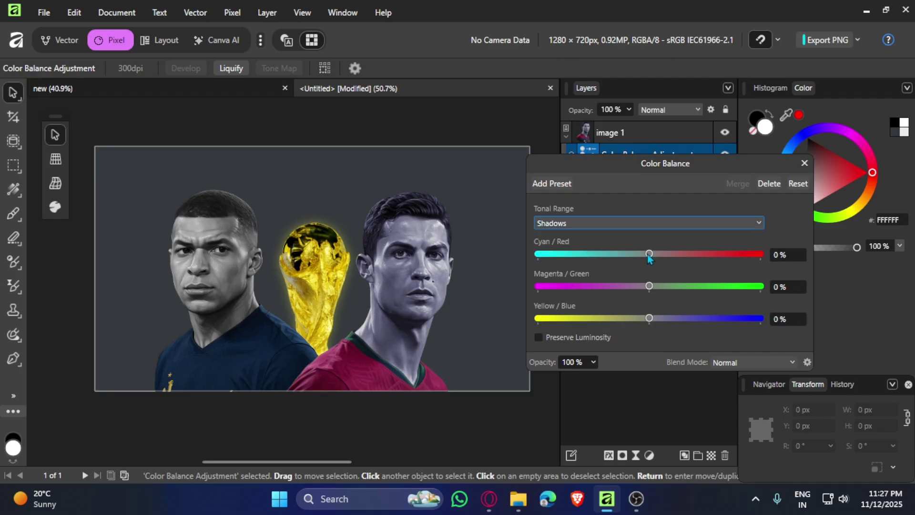
{"action": "mouse_move", "coordinate": [649, 318]}
{"action": "left_mouse_down"}
{"action": "mouse_move", "coordinate": [636, 319]}
{"action": "mouse_move", "coordinate": [648, 324]}
{"action": "left_mouse_up"}
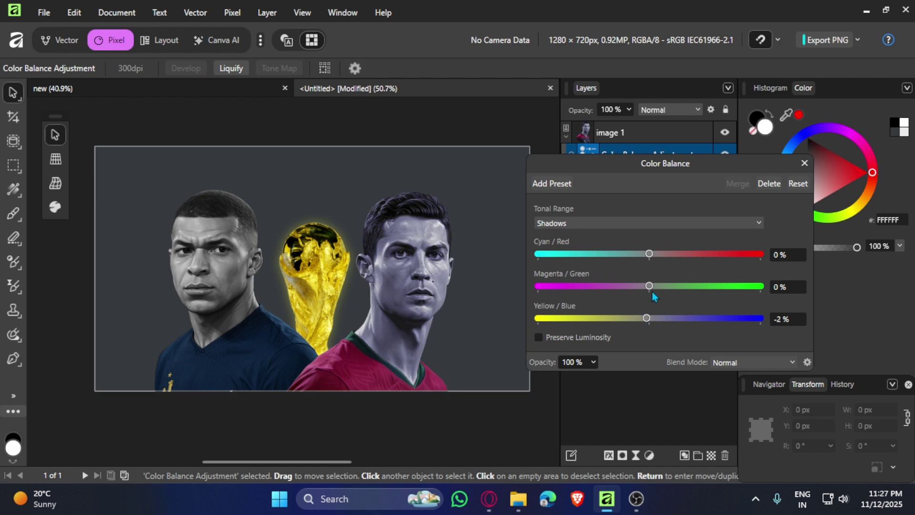
{"action": "left_click", "coordinate": [804, 163]}
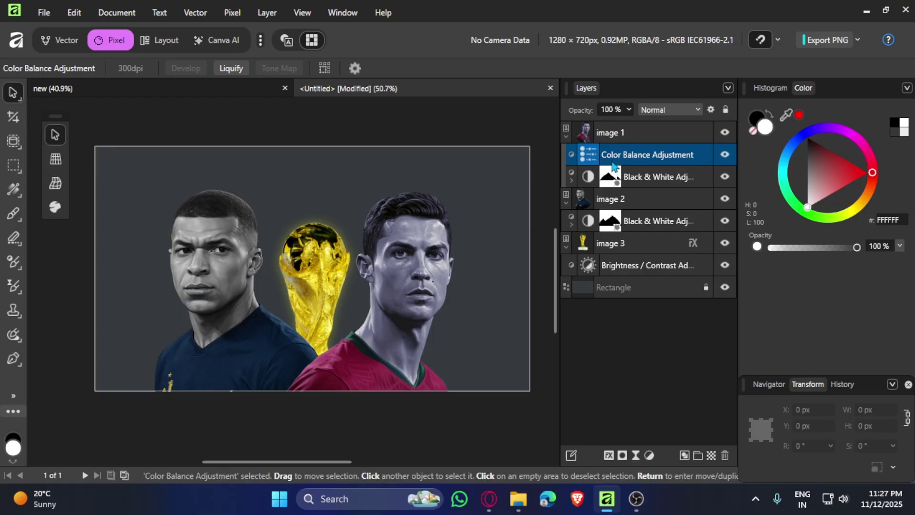
Give image 1's Color Balance an inverted black mask and paint white over the player's face and neck with a 408 px brush.
{"action": "left_click", "coordinate": [622, 455]}
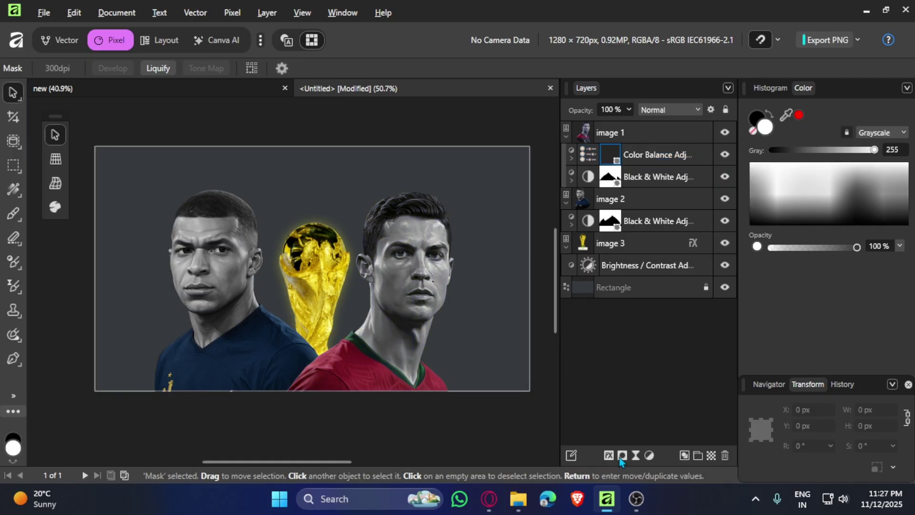
{"action": "key", "text": "ctrl+i"}
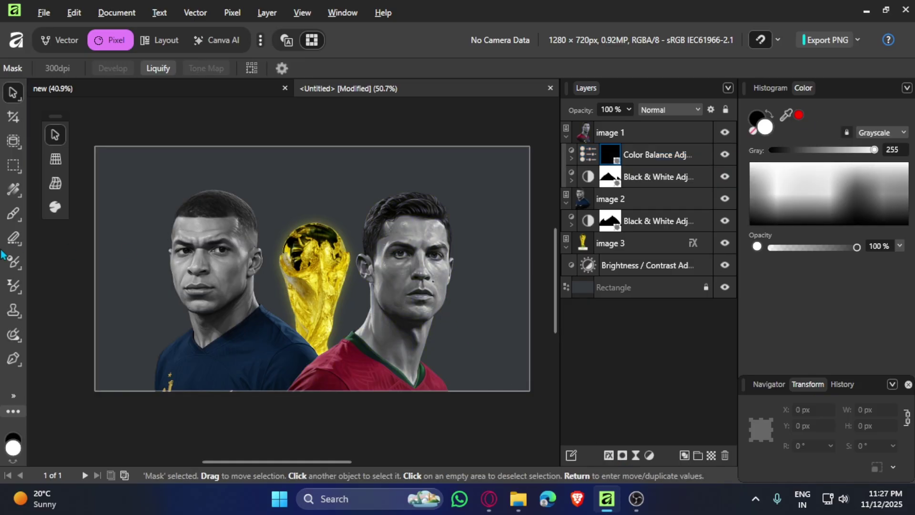
{"action": "right_click", "coordinate": [11, 219]}
{"action": "left_click", "coordinate": [76, 212]}
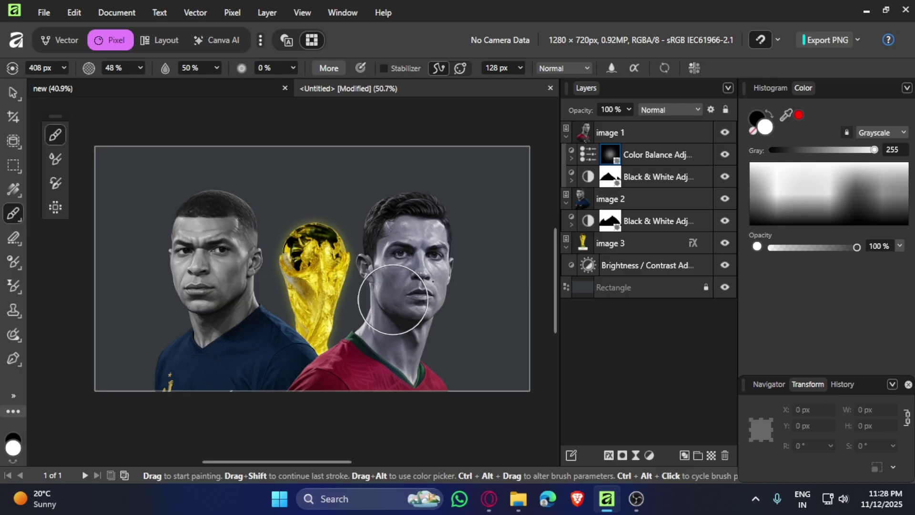
{"action": "left_click", "coordinate": [13, 92]}
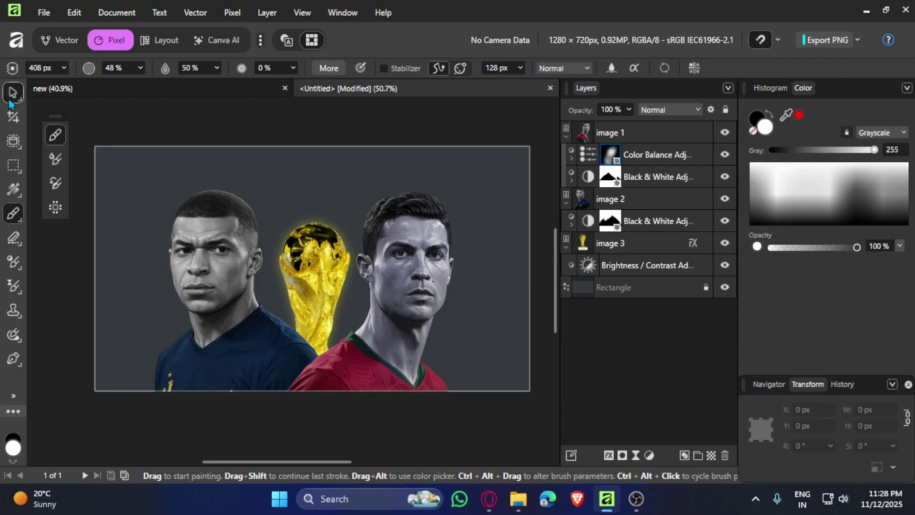
Copy image 1's Color Balance adjustment into image 2 and delete the copy's mask.
{"action": "left_click", "coordinate": [666, 159]}
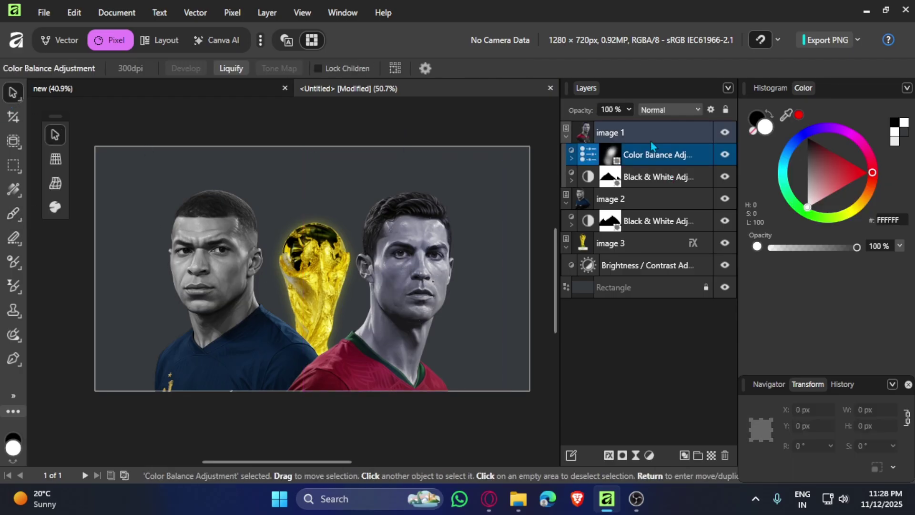
{"action": "left_click_drag", "start_coordinate": [651, 151], "coordinate": [614, 229]}
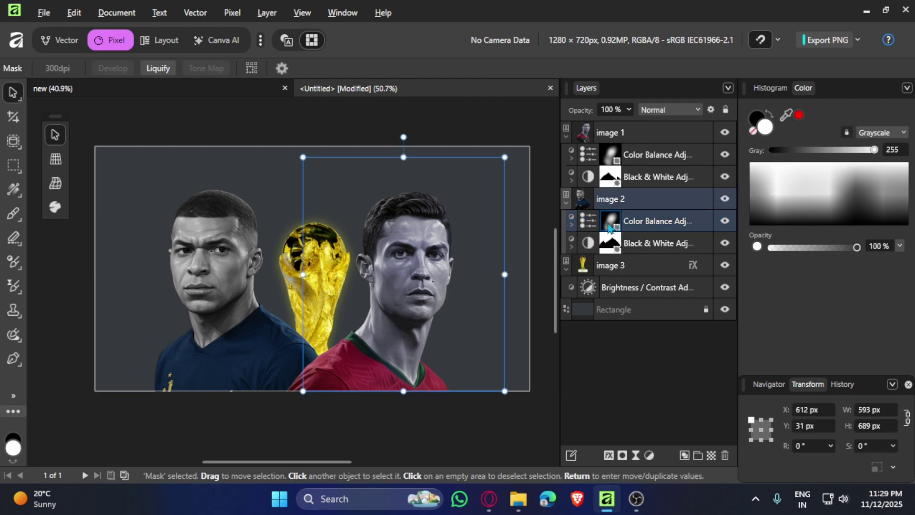
{"action": "left_click", "coordinate": [615, 227]}
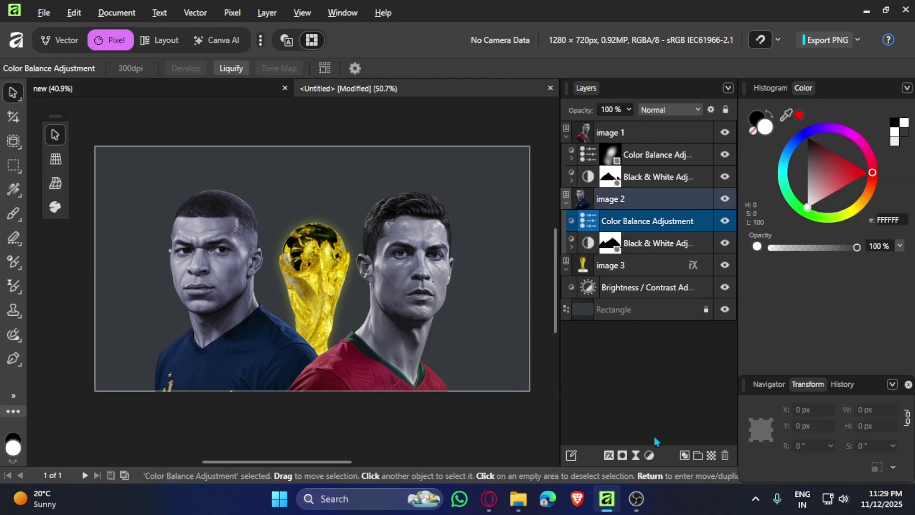
Give image 2's Color Balance a black mask, paint white over the player's face and neck with a 408 px brush, and deselect.
{"action": "left_click", "coordinate": [622, 455], "text": "alt"}
{"action": "key", "text": "b"}
{"action": "left_click", "coordinate": [13, 215]}
{"action": "left_click", "coordinate": [73, 213]}
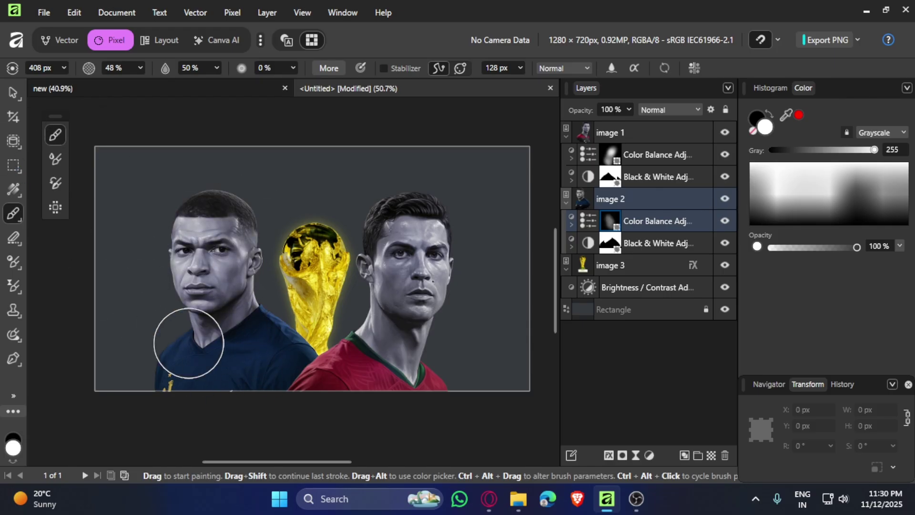
{"action": "key", "text": "v"}
{"action": "key", "text": "ctrl+d"}
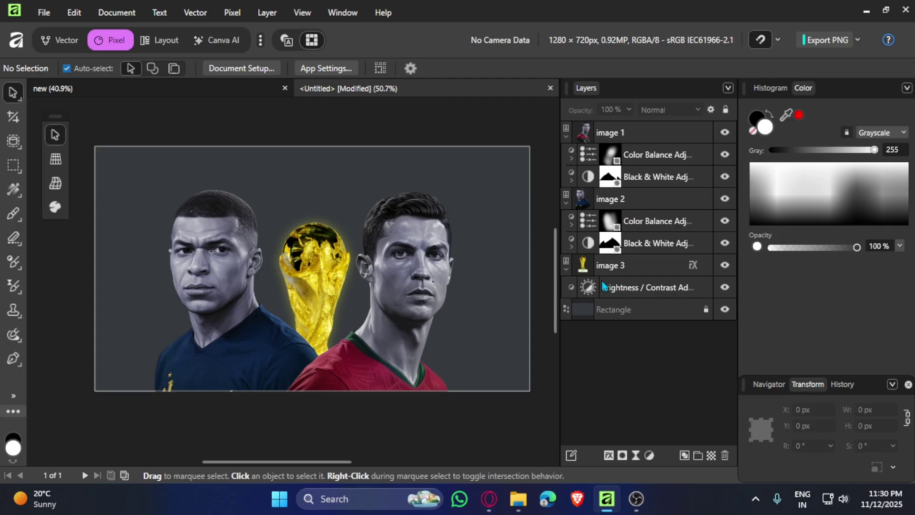
Add an HSL adjustment with Saturation Shift 59% and Luminosity Shift -11%, and nest it inside image 1 below the Color Balance.
{"action": "left_click", "coordinate": [633, 135]}
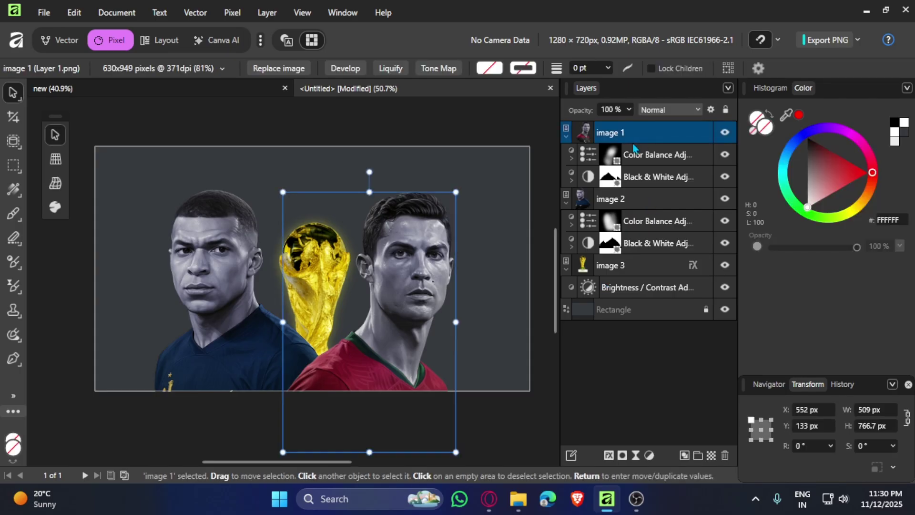
{"action": "left_click", "coordinate": [232, 12]}
{"action": "mouse_move", "coordinate": [224, 106]}
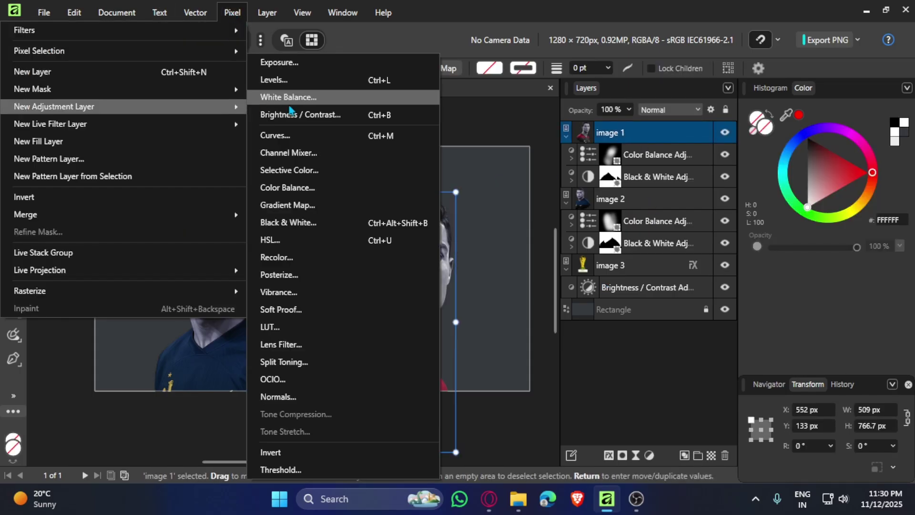
{"action": "left_click", "coordinate": [293, 241]}
{"action": "left_click_drag", "start_coordinate": [649, 312], "coordinate": [714, 312]}
{"action": "mouse_move", "coordinate": [649, 335]}
{"action": "left_mouse_down"}
{"action": "mouse_move", "coordinate": [634, 338]}
{"action": "mouse_move", "coordinate": [640, 349]}
{"action": "left_mouse_up"}
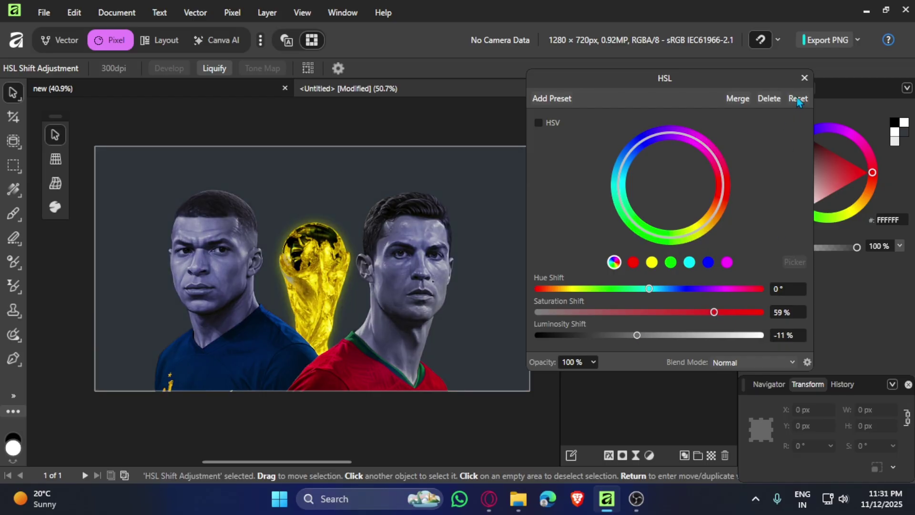
{"action": "left_click", "coordinate": [805, 78]}
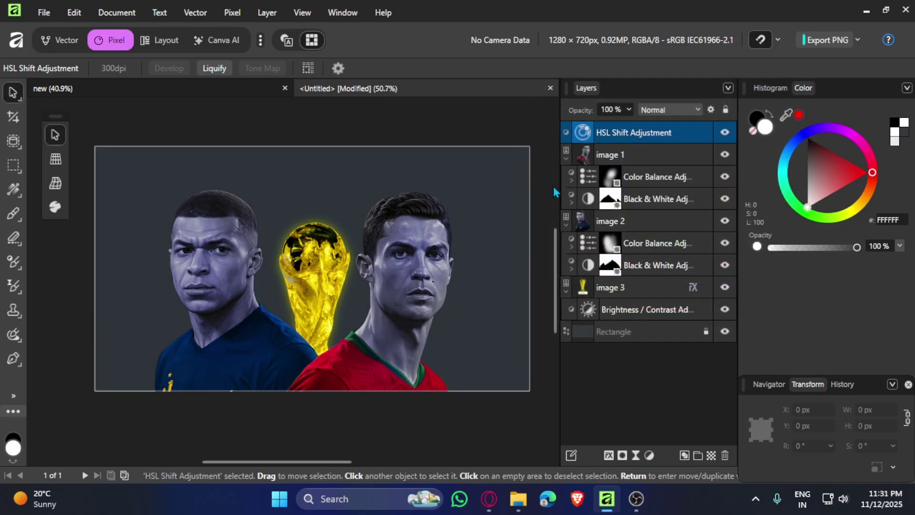
{"action": "left_click_drag", "start_coordinate": [624, 133], "coordinate": [630, 192]}
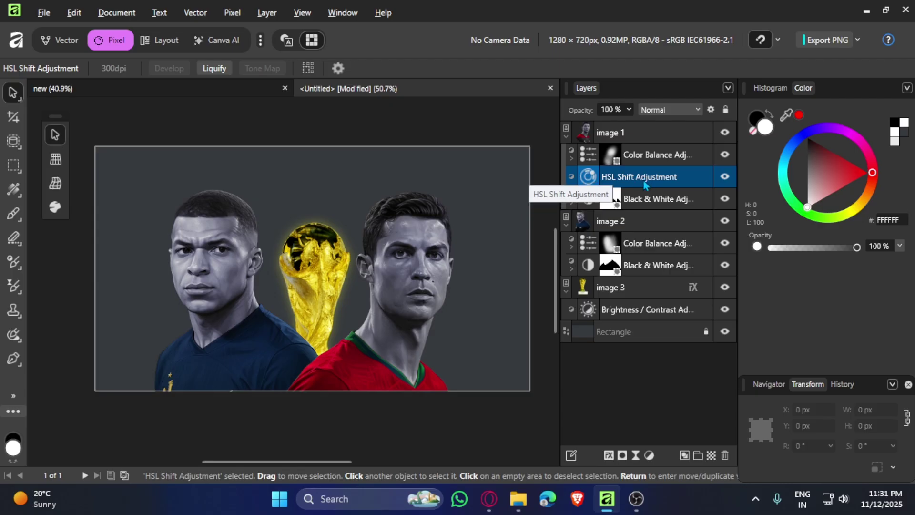
Copy the HSL adjustment into image 2 above its Black & White adjustment and retune the copy's sliders for the blue jersey.
{"action": "left_click_drag", "start_coordinate": [643, 180], "coordinate": [642, 297]}
{"action": "double_click", "coordinate": [588, 264]}
{"action": "left_click_drag", "start_coordinate": [714, 312], "coordinate": [644, 337]}
{"action": "key", "text": "Escape"}
Add a live Clarity filter to image 1 with its strength at 100% and close its settings.
{"action": "left_click", "coordinate": [620, 133]}
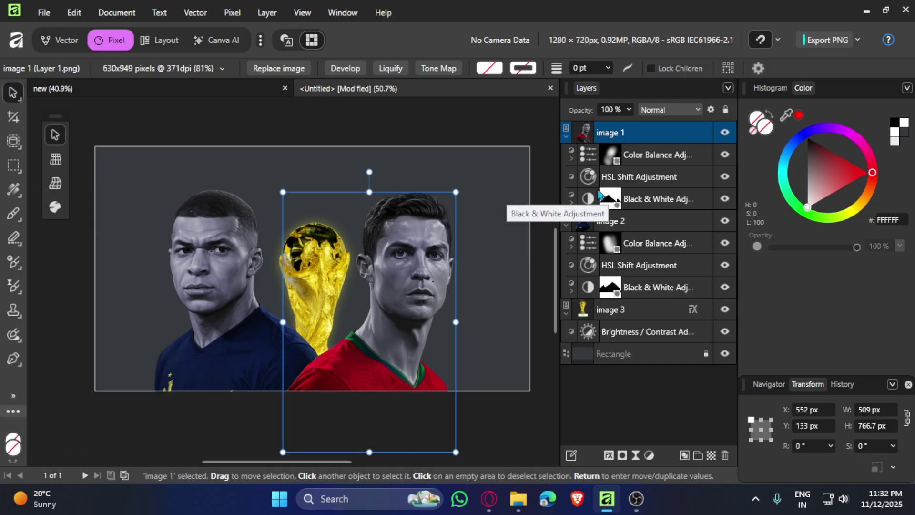
{"action": "left_click", "coordinate": [629, 137]}
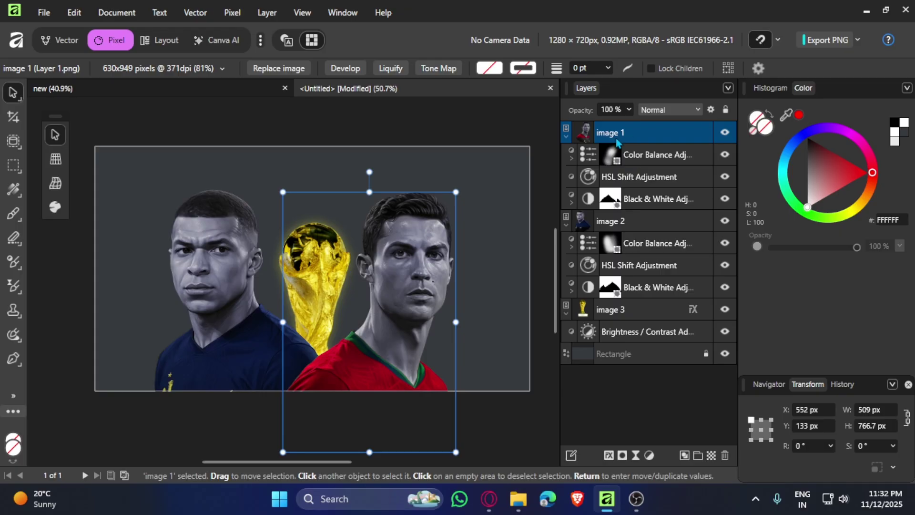
{"action": "left_click", "coordinate": [232, 12]}
{"action": "mouse_move", "coordinate": [151, 132]}
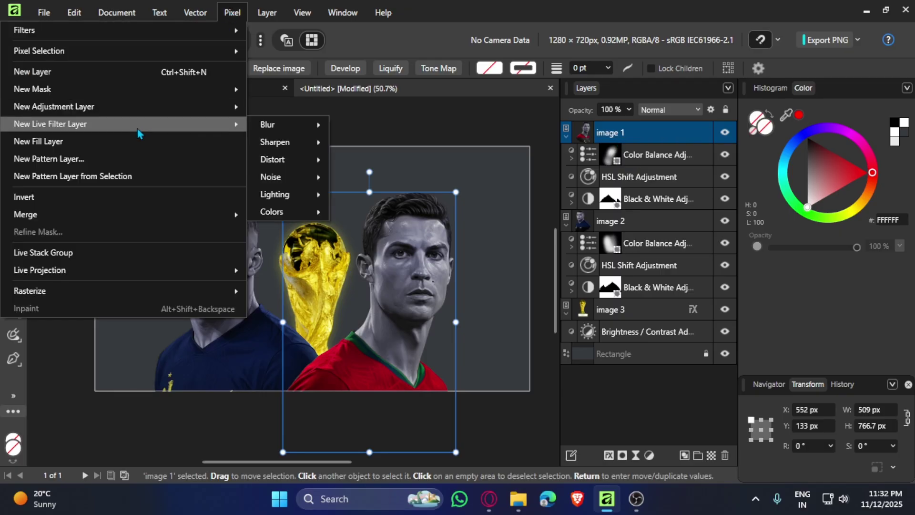
{"action": "mouse_move", "coordinate": [275, 143]}
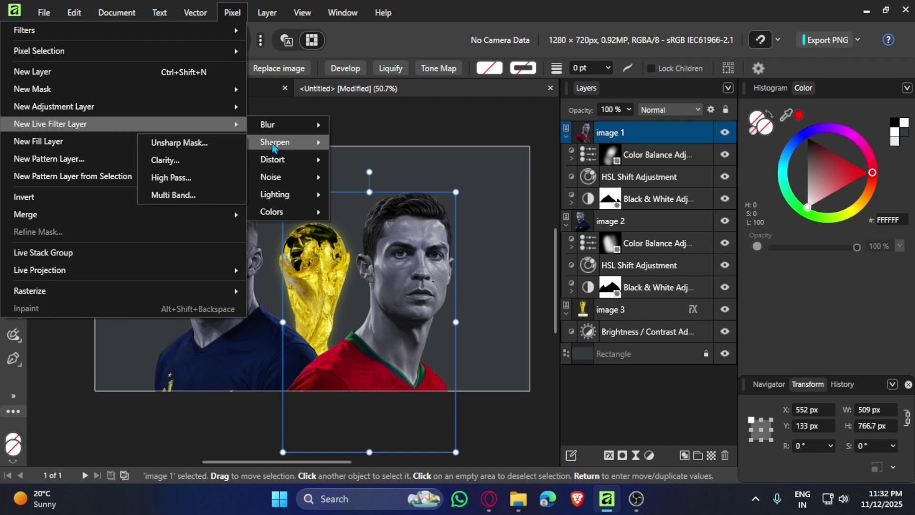
{"action": "left_click", "coordinate": [195, 161]}
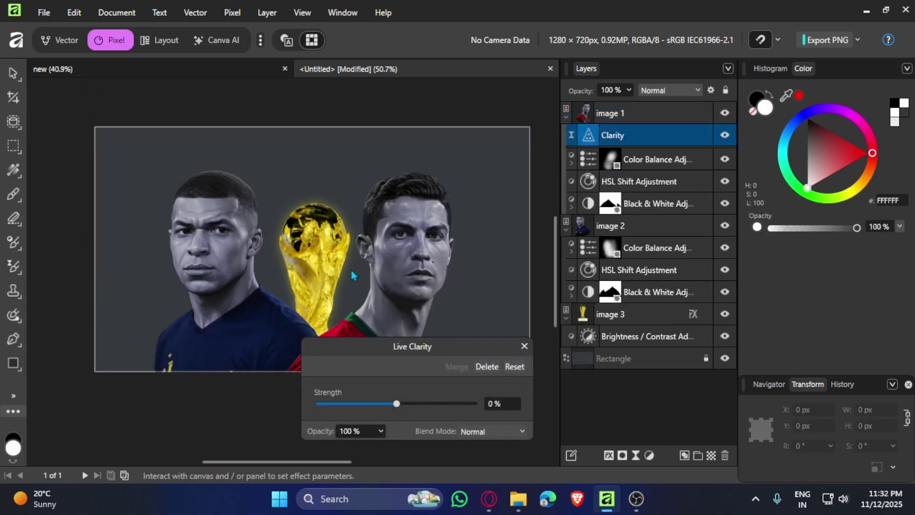
{"action": "left_click_drag", "start_coordinate": [408, 352], "coordinate": [146, 184]}
{"action": "left_click_drag", "start_coordinate": [141, 242], "coordinate": [218, 239]}
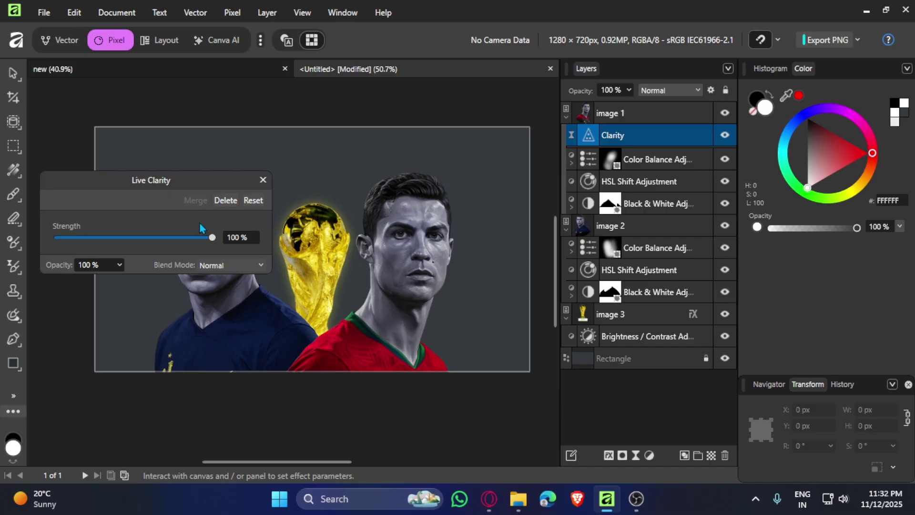
{"action": "left_click", "coordinate": [262, 179]}
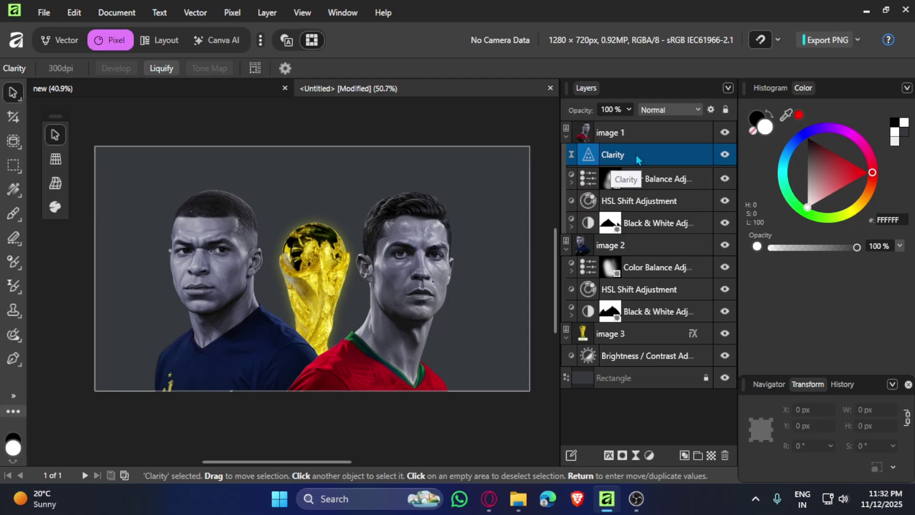
Copy image 1's Clarity filter into image 2 above its Color Balance adjustment.
{"action": "left_click_drag", "start_coordinate": [636, 157], "coordinate": [618, 253]}
{"action": "scroll", "coordinate": [179, 288], "scroll_direction": "up", "scroll_amount": 5}
{"action": "scroll", "coordinate": [245, 292], "scroll_direction": "down", "scroll_amount": 5}
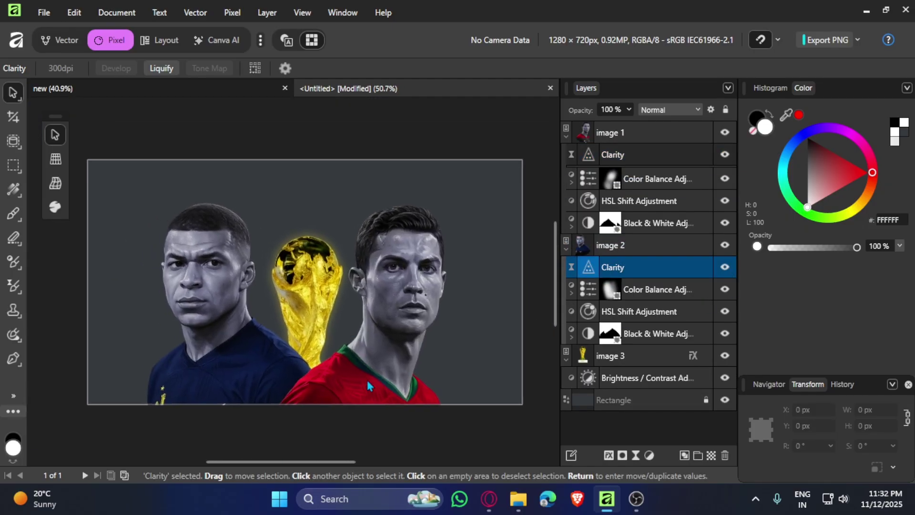
Add a Recolor adjustment with Hue 38°, Saturation 100% and slightly raised Lightness, and nest it inside image 1 between Clarity and Color Balance.
{"action": "left_click", "coordinate": [361, 356]}
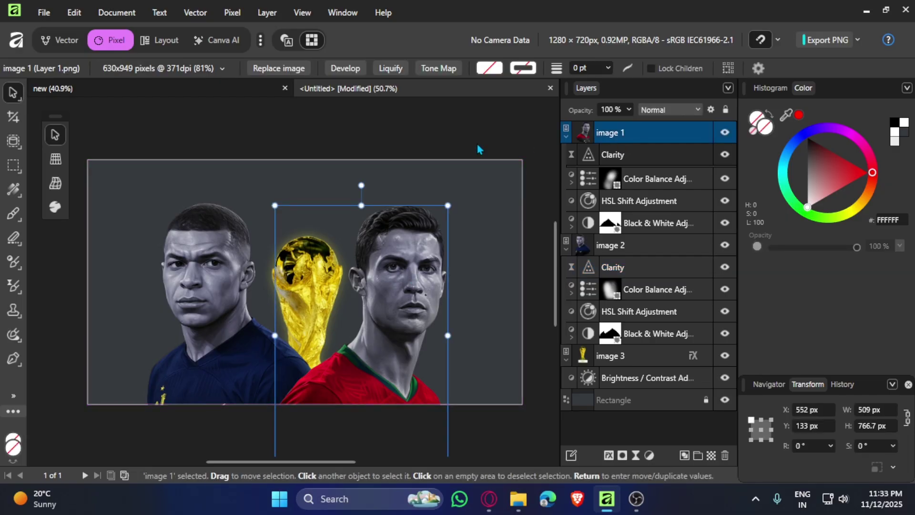
{"action": "left_click", "coordinate": [229, 15]}
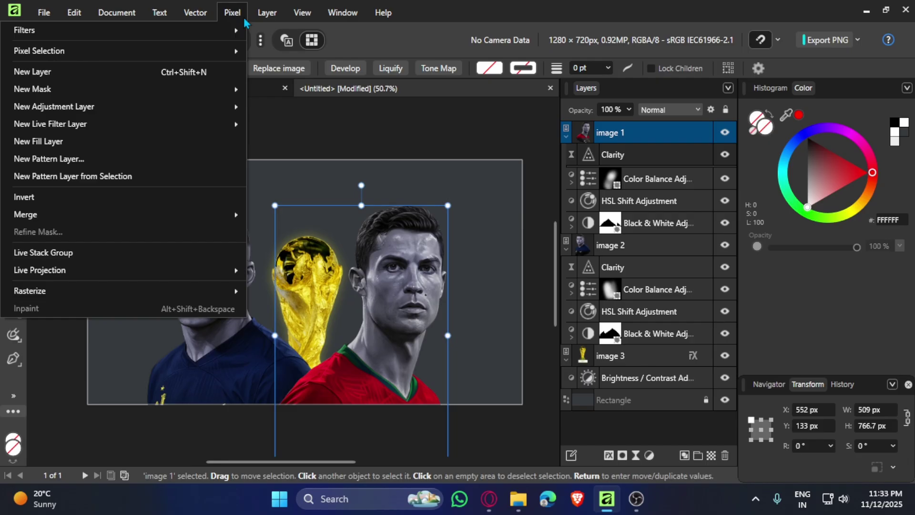
{"action": "mouse_move", "coordinate": [142, 108]}
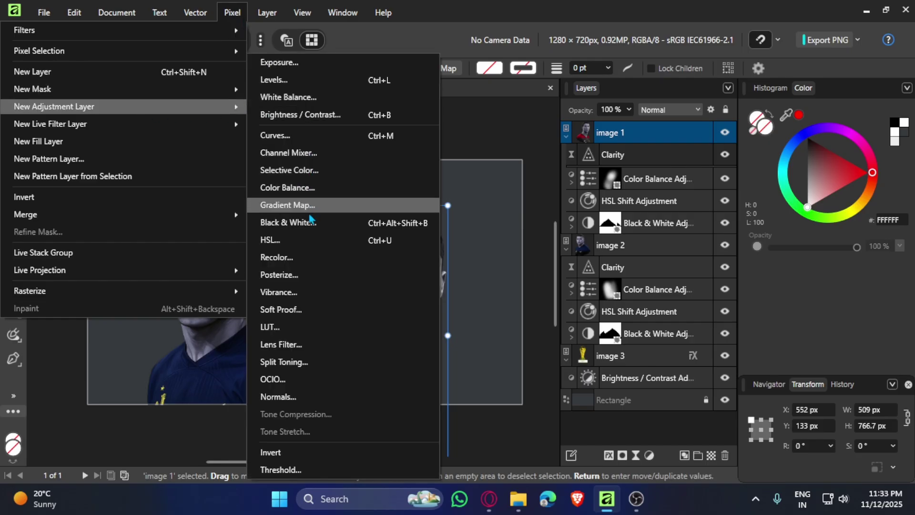
{"action": "left_click", "coordinate": [305, 258]}
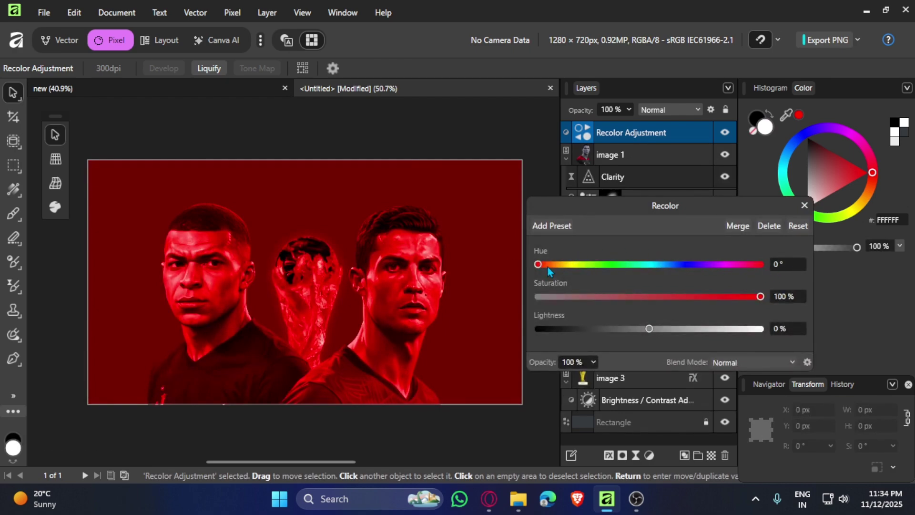
{"action": "mouse_move", "coordinate": [548, 268]}
{"action": "left_mouse_down"}
{"action": "mouse_move", "coordinate": [591, 272]}
{"action": "mouse_move", "coordinate": [562, 269]}
{"action": "left_mouse_up"}
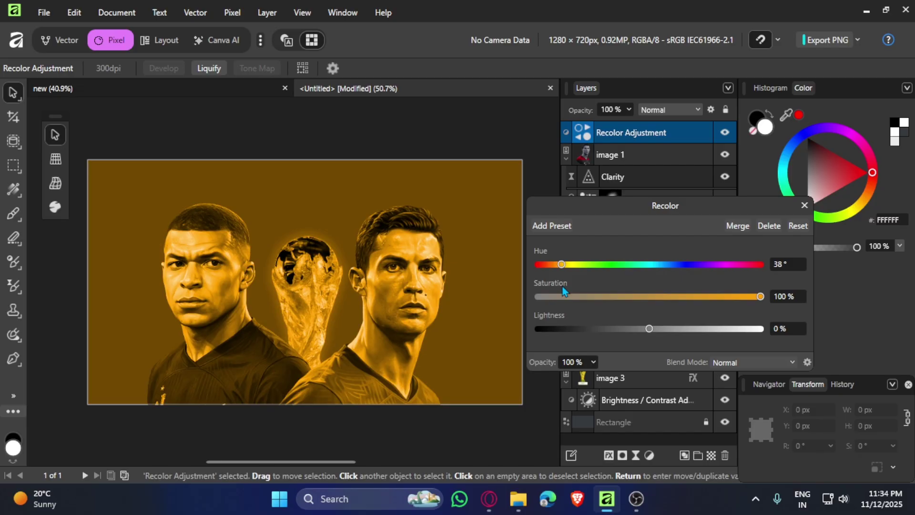
{"action": "left_click_drag", "start_coordinate": [650, 329], "coordinate": [661, 333]}
{"action": "left_click", "coordinate": [608, 150]}
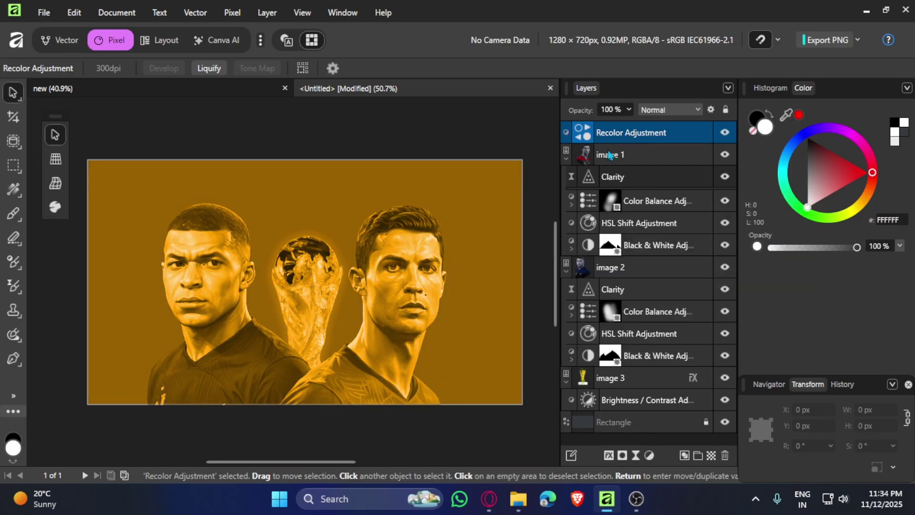
{"action": "left_click_drag", "start_coordinate": [617, 136], "coordinate": [631, 180]}
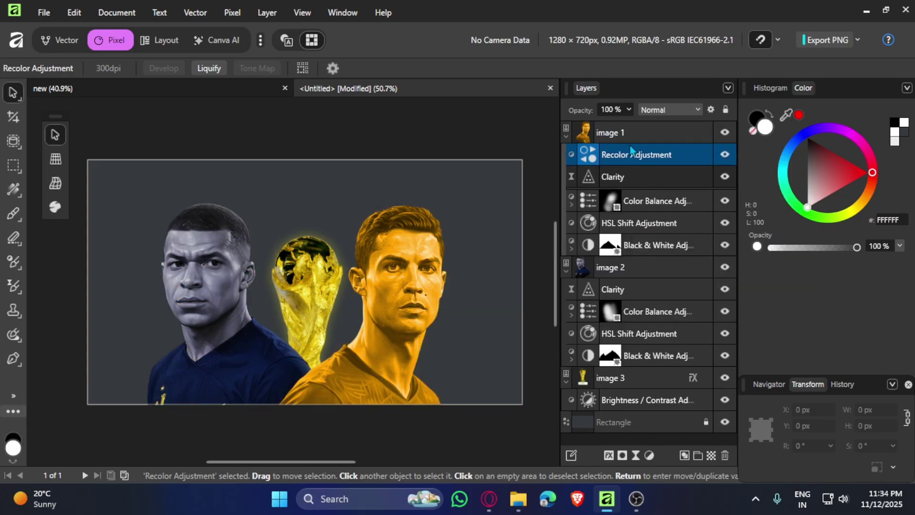
{"action": "left_click_drag", "start_coordinate": [631, 150], "coordinate": [652, 186]}
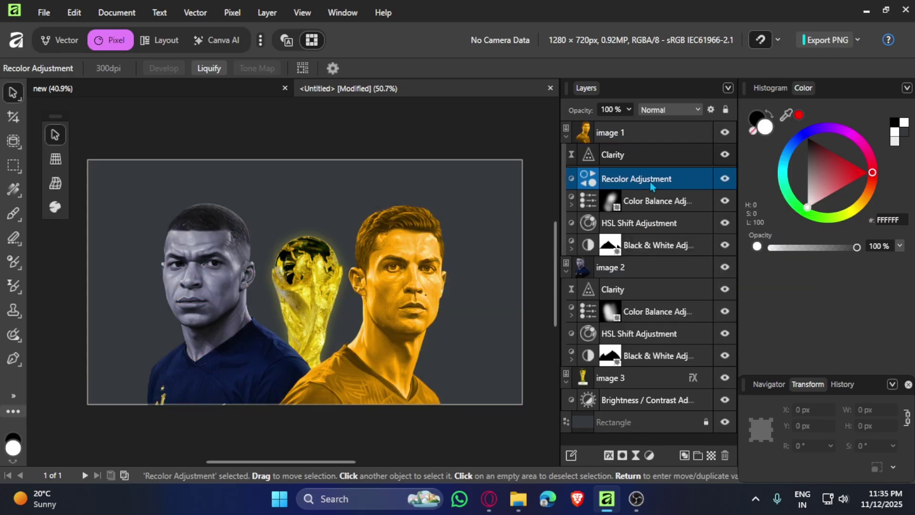
Add a mask to image 1's Recolor adjustment and invert it to black.
{"action": "left_click", "coordinate": [624, 457]}
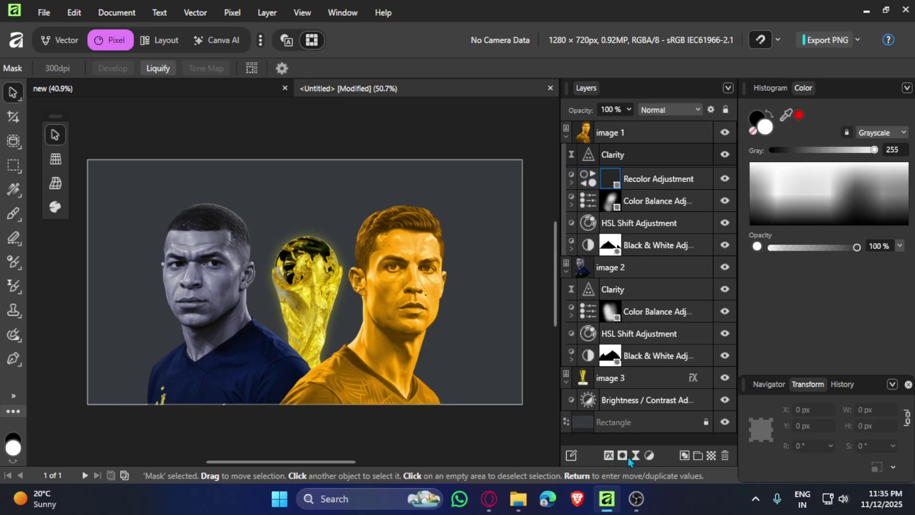
{"action": "right_click", "coordinate": [612, 185]}
{"action": "left_click", "coordinate": [517, 271]}
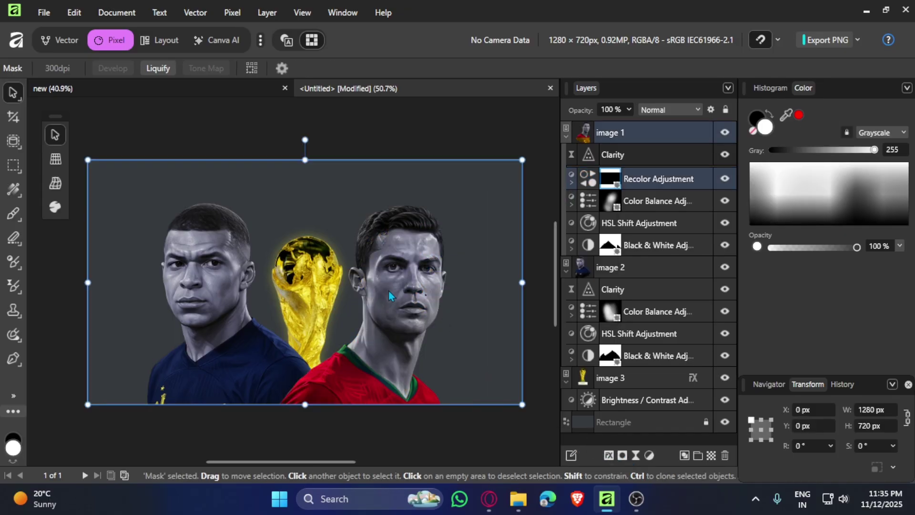
Paint white on the Recolor mask along image 1's trophy-facing side with a 408 px brush at 100% flow, lowering the opacity from 48% to 20%.
{"action": "key", "text": "b"}
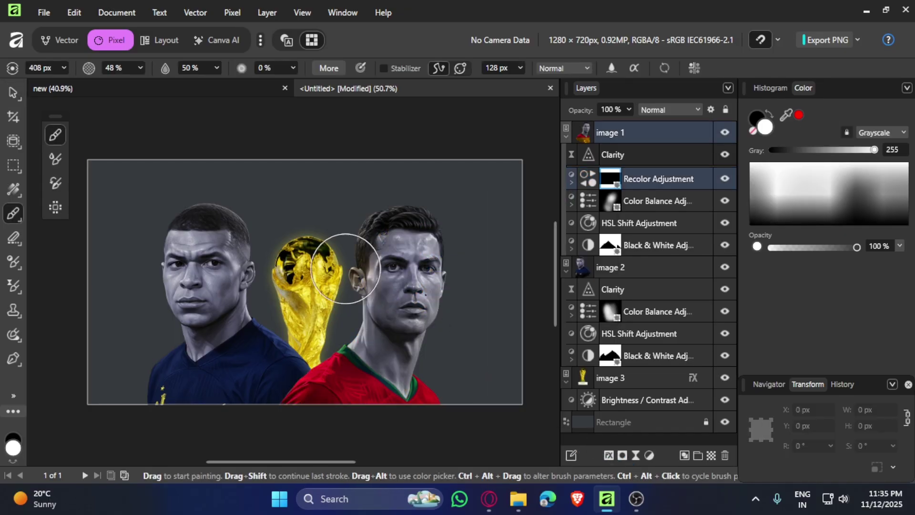
{"action": "left_click", "coordinate": [215, 70]}
{"action": "left_click_drag", "start_coordinate": [210, 87], "coordinate": [331, 114]}
{"action": "mouse_move", "coordinate": [353, 270]}
{"action": "left_mouse_down"}
{"action": "mouse_move", "coordinate": [357, 198]}
{"action": "mouse_move", "coordinate": [313, 348]}
{"action": "mouse_move", "coordinate": [338, 328]}
{"action": "mouse_move", "coordinate": [343, 281]}
{"action": "mouse_move", "coordinate": [305, 355]}
{"action": "mouse_move", "coordinate": [347, 211]}
{"action": "mouse_move", "coordinate": [466, 306]}
{"action": "mouse_move", "coordinate": [441, 382]}
{"action": "mouse_move", "coordinate": [410, 395]}
{"action": "left_mouse_up"}
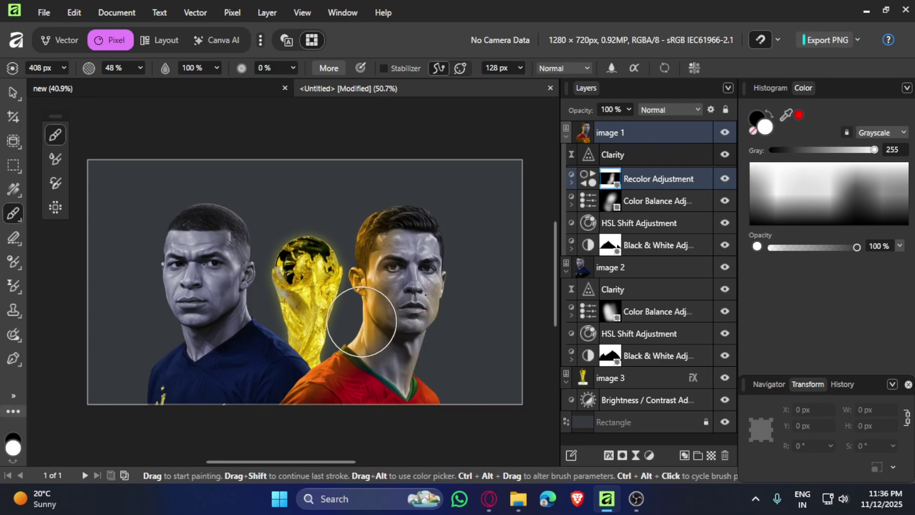
{"action": "scroll", "coordinate": [325, 339], "scroll_direction": "up", "scroll_amount": 1}
{"action": "left_click", "coordinate": [143, 67]}
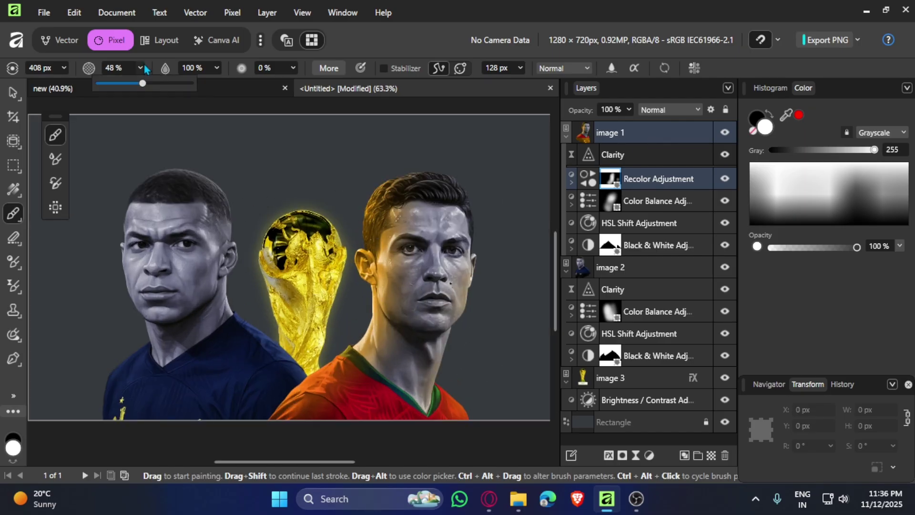
{"action": "left_click", "coordinate": [396, 333]}
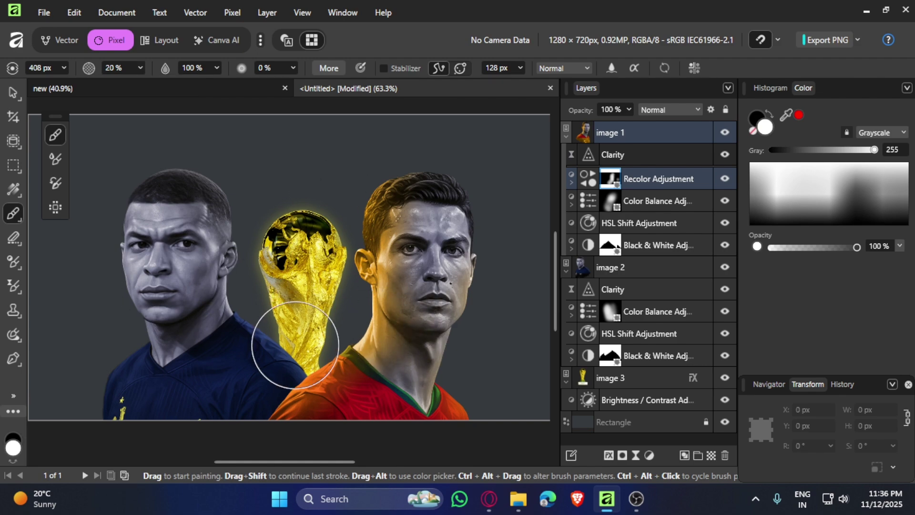
{"action": "key", "text": "v"}
Copy the Recolor adjustment into image 2 above Clarity and replace the copy's painted mask with a new black mask.
{"action": "left_click", "coordinate": [635, 184]}
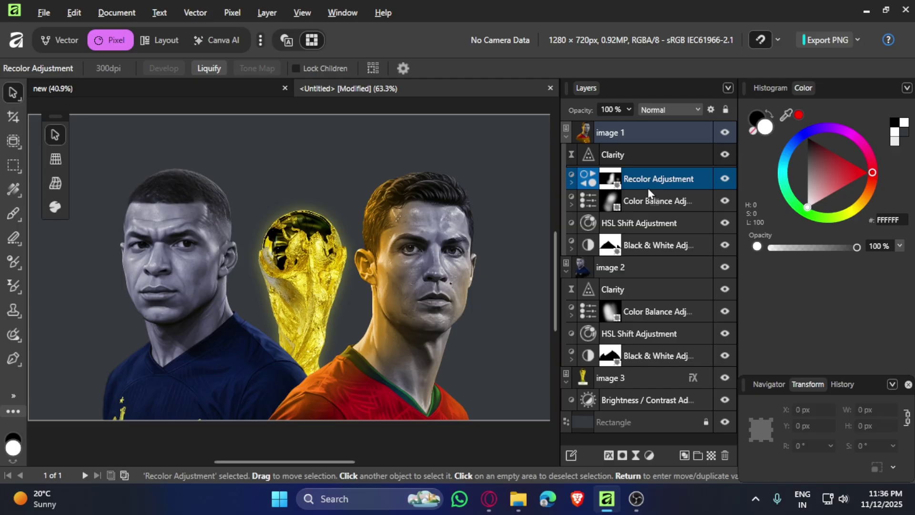
{"action": "left_click_drag", "start_coordinate": [648, 189], "coordinate": [627, 269]}
{"action": "left_click", "coordinate": [610, 289]}
{"action": "key", "text": "Delete"}
{"action": "left_click", "coordinate": [622, 455]}
{"action": "key", "text": "ctrl+i"}
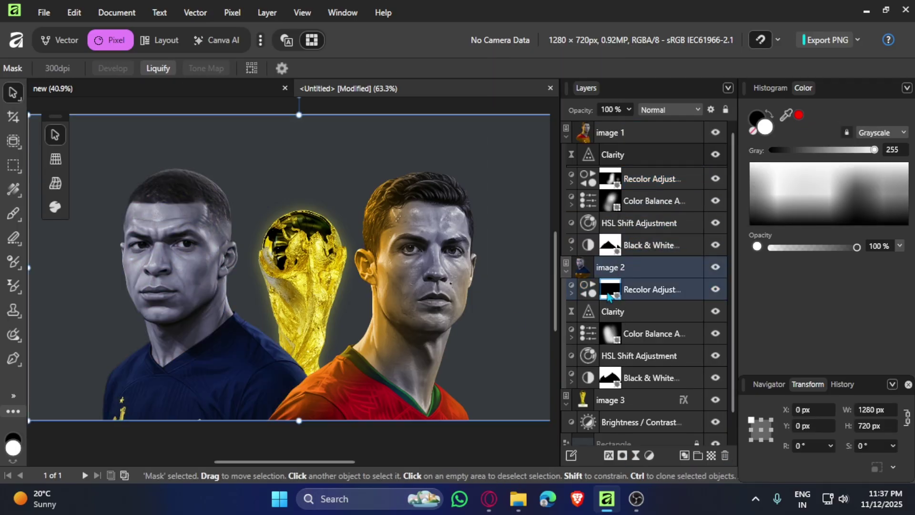
Paint white on image 2's Recolor mask along the player's trophy-facing head, neck and shoulder with the 408 px brush at 59% opacity.
{"action": "key", "text": "b"}
{"action": "mouse_move", "coordinate": [142, 68]}
{"action": "left_mouse_down"}
{"action": "mouse_move", "coordinate": [142, 79]}
{"action": "mouse_move", "coordinate": [224, 82]}
{"action": "mouse_move", "coordinate": [104, 82]}
{"action": "left_mouse_up"}
{"action": "mouse_move", "coordinate": [255, 214]}
{"action": "left_mouse_down"}
{"action": "mouse_move", "coordinate": [261, 309]}
{"action": "mouse_move", "coordinate": [251, 353]}
{"action": "left_mouse_up"}
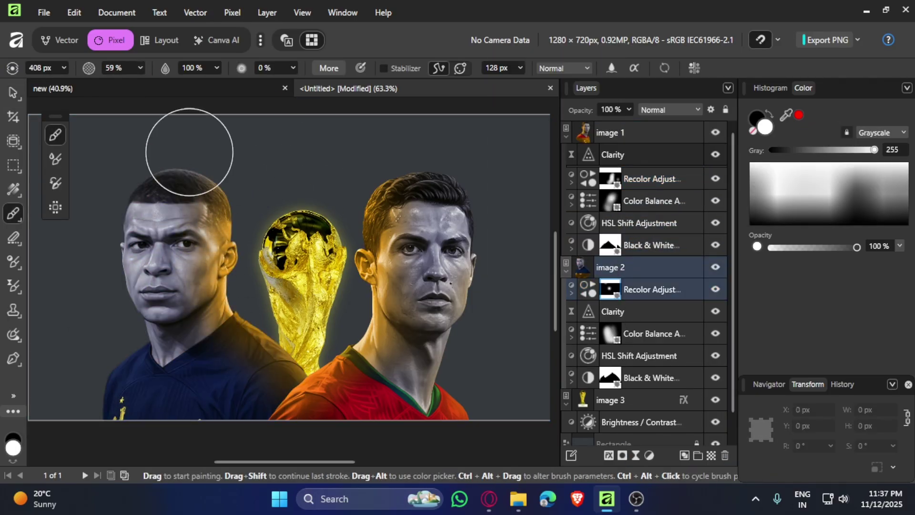
{"action": "key", "text": "v"}
Add a live Unsharp Mask filter to image 2 and clear the layer selection.
{"action": "left_click", "coordinate": [139, 334]}
{"action": "left_click", "coordinate": [232, 13]}
{"action": "mouse_move", "coordinate": [107, 125]}
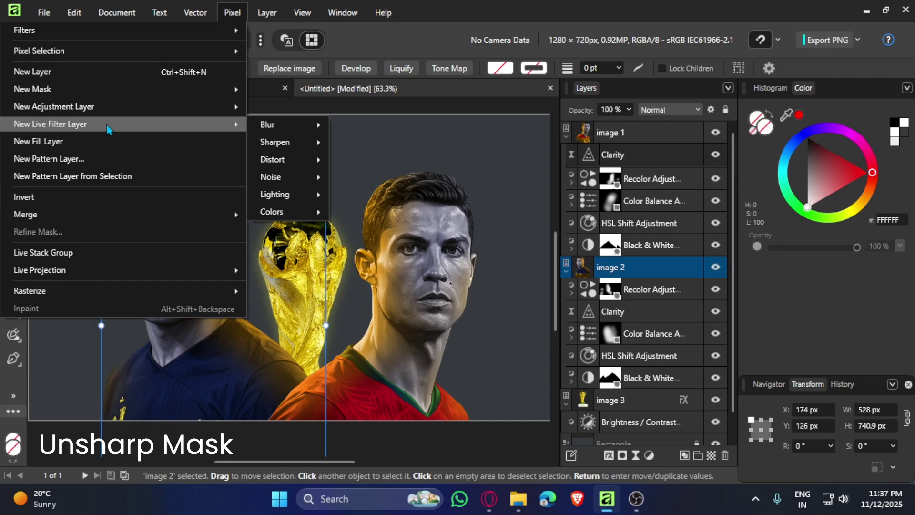
{"action": "mouse_move", "coordinate": [276, 142]}
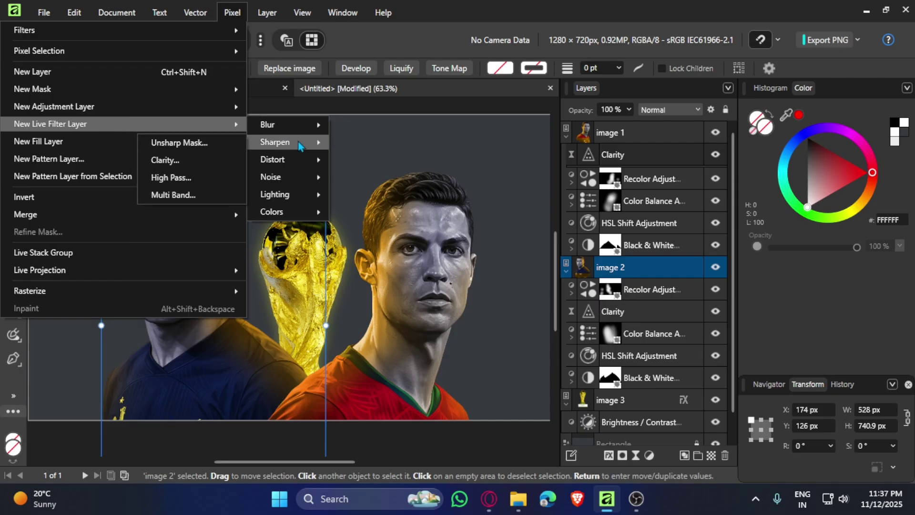
{"action": "left_click", "coordinate": [216, 150]}
{"action": "scroll", "coordinate": [202, 224], "scroll_direction": "up", "scroll_amount": 3}
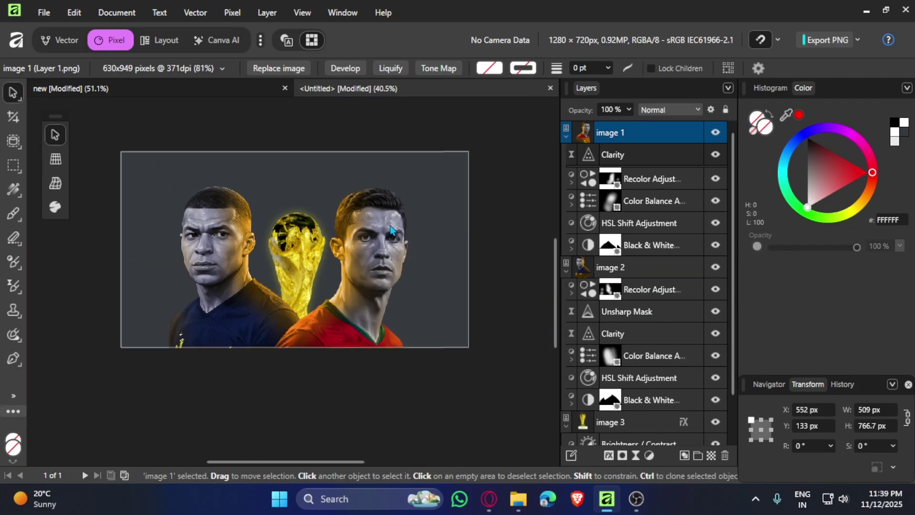
{"action": "left_click", "coordinate": [512, 224]}
{"action": "scroll", "coordinate": [315, 200], "scroll_direction": "up", "scroll_amount": 1}
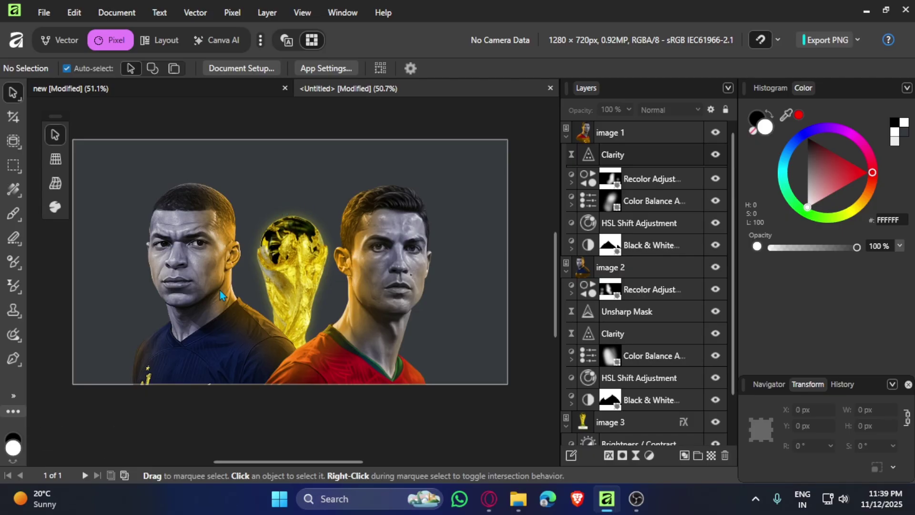
Set the document's guide margins to 43 px on all four sides.
{"action": "left_click", "coordinate": [302, 13]}
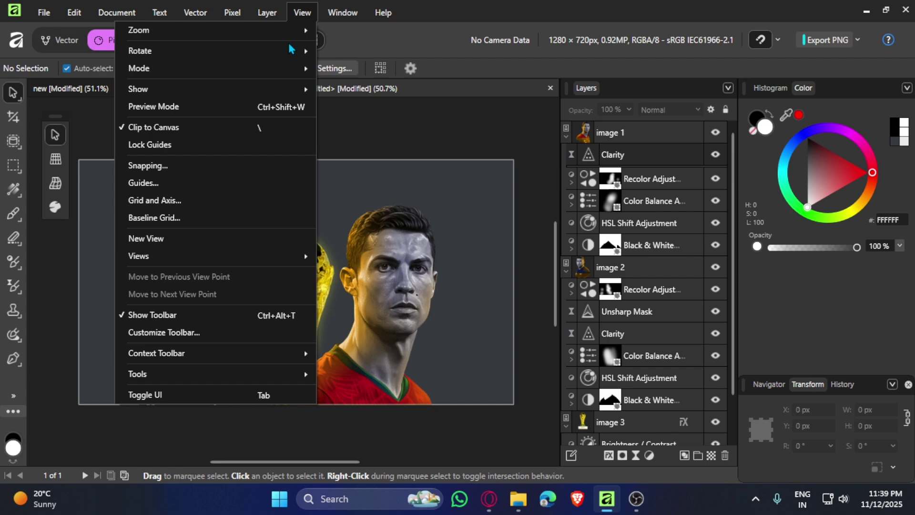
{"action": "left_click", "coordinate": [193, 180]}
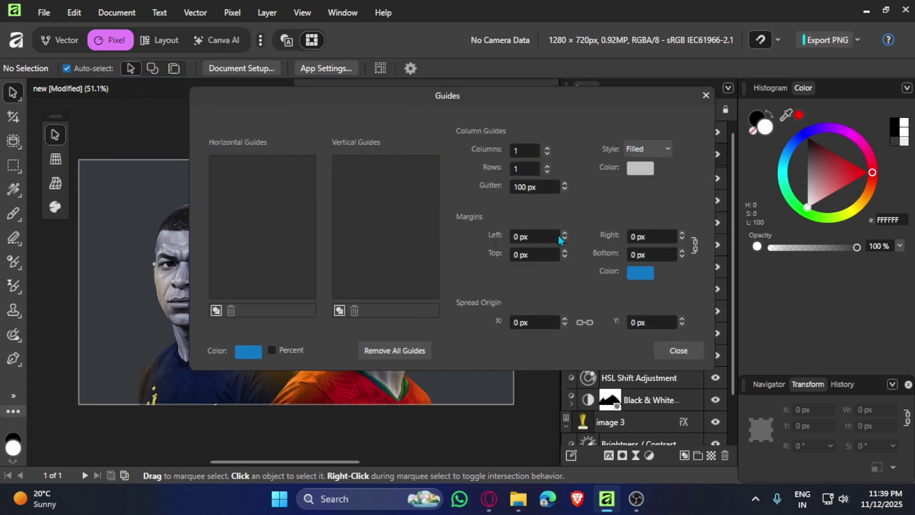
{"action": "left_click", "coordinate": [565, 233]}
{"action": "left_click", "coordinate": [538, 240]}
{"action": "scroll", "coordinate": [538, 239], "scroll_direction": "up", "scroll_amount": 20}
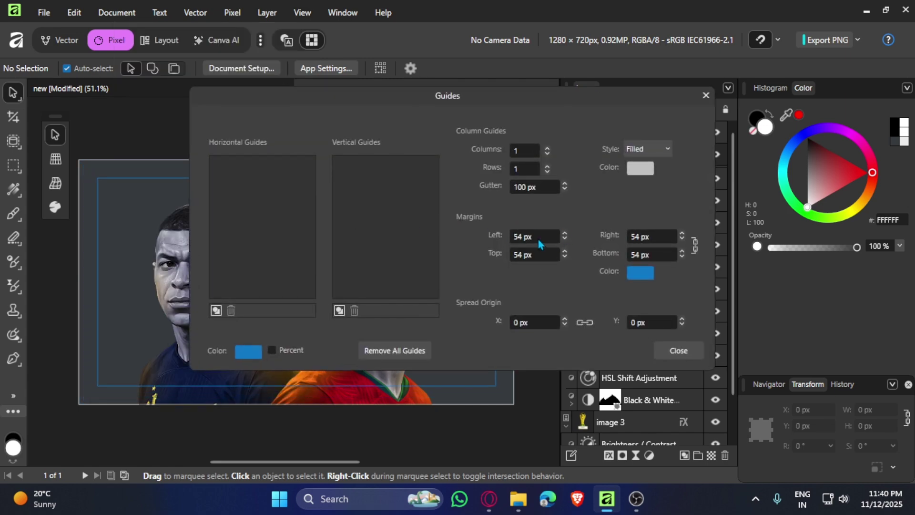
{"action": "scroll", "coordinate": [538, 239], "scroll_direction": "down", "scroll_amount": 11}
{"action": "left_click", "coordinate": [677, 351]}
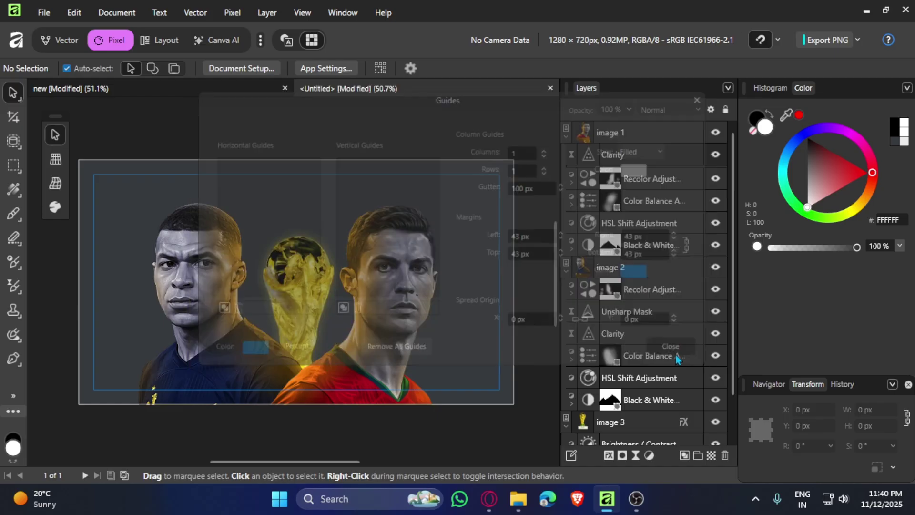
Add the art text "2026" above the trophy, enlarge it to about 494 px wide and centre it over the trophy.
{"action": "key", "text": "t"}
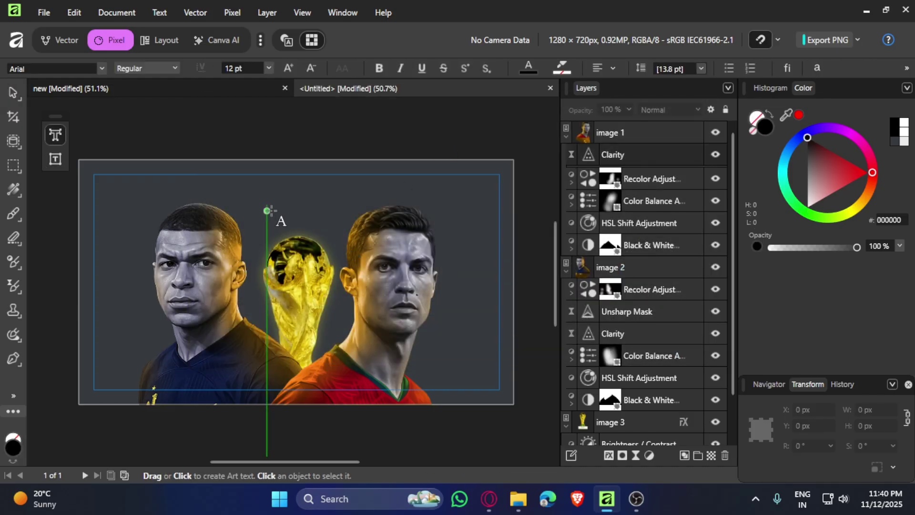
{"action": "left_click", "coordinate": [268, 210]}
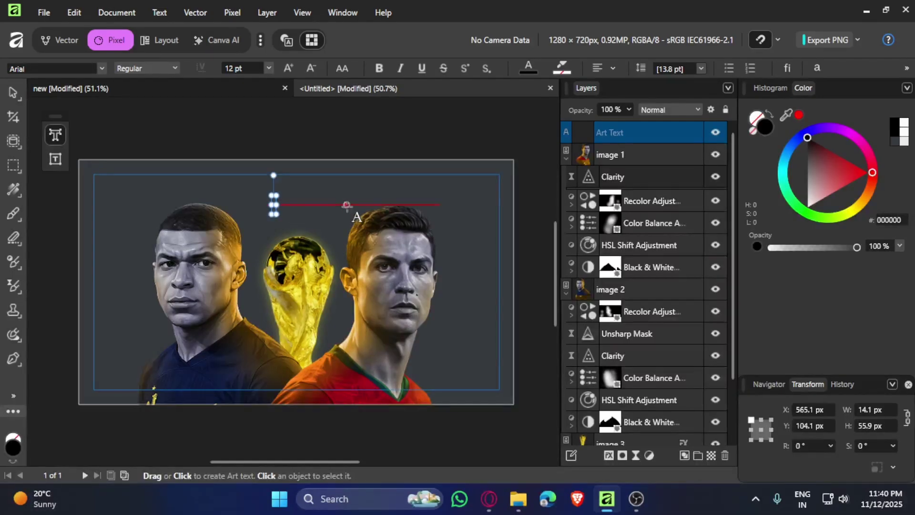
{"action": "type", "text": "2026"}
{"action": "key", "text": "Escape"}
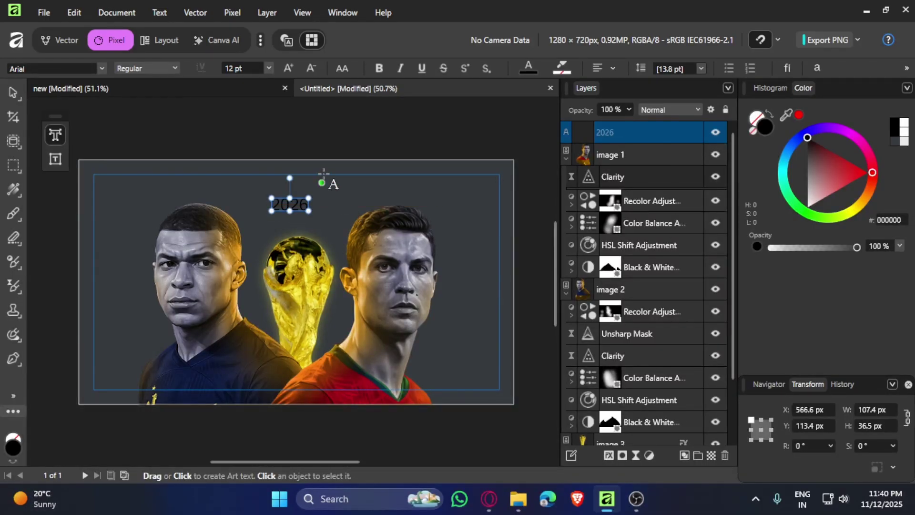
{"action": "left_click", "coordinate": [13, 92]}
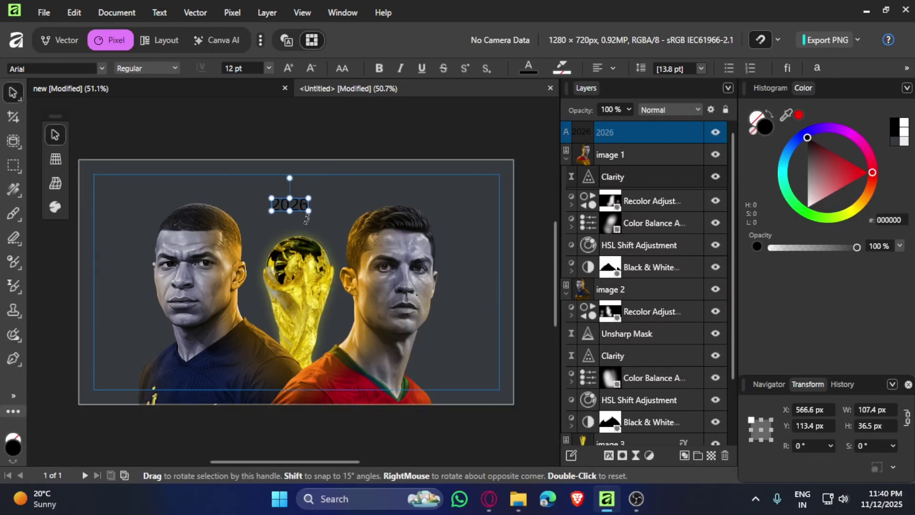
{"action": "left_click_drag", "start_coordinate": [308, 211], "coordinate": [436, 256]}
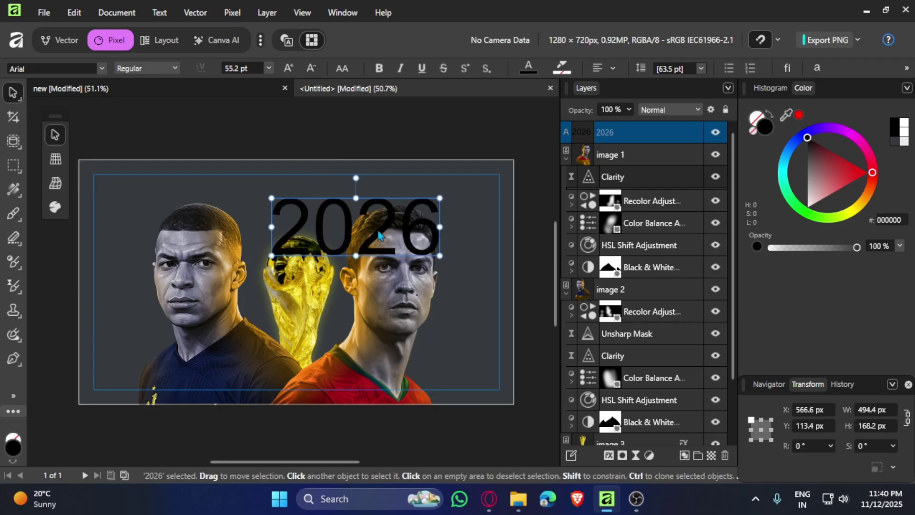
{"action": "left_click_drag", "start_coordinate": [371, 231], "coordinate": [313, 223]}
Change the "2026" text to the Ghost Factory font and colour it white.
{"action": "triple_click", "coordinate": [311, 218]}
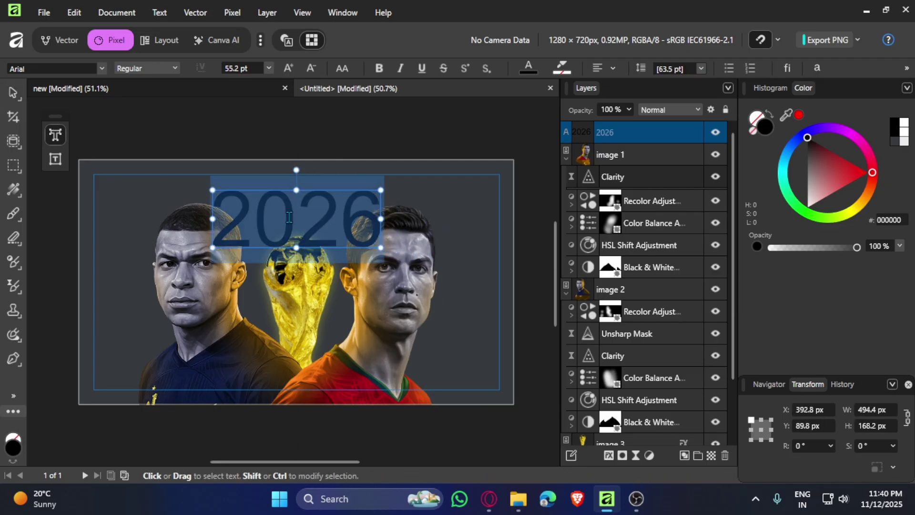
{"action": "key", "text": "ctrl+t"}
{"action": "left_click", "coordinate": [597, 289]}
{"action": "scroll", "coordinate": [580, 243], "scroll_direction": "down", "scroll_amount": 15}
{"action": "scroll", "coordinate": [580, 238], "scroll_direction": "down", "scroll_amount": 12}
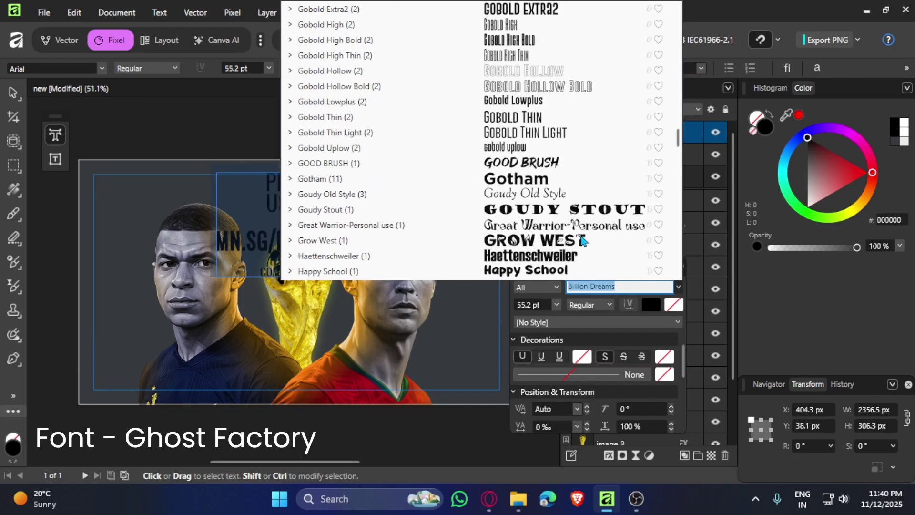
{"action": "scroll", "coordinate": [582, 241], "scroll_direction": "up", "scroll_amount": 4}
{"action": "left_click", "coordinate": [582, 240]}
{"action": "left_click_drag", "start_coordinate": [408, 224], "coordinate": [381, 223]}
{"action": "left_click_drag", "start_coordinate": [381, 223], "coordinate": [204, 200]}
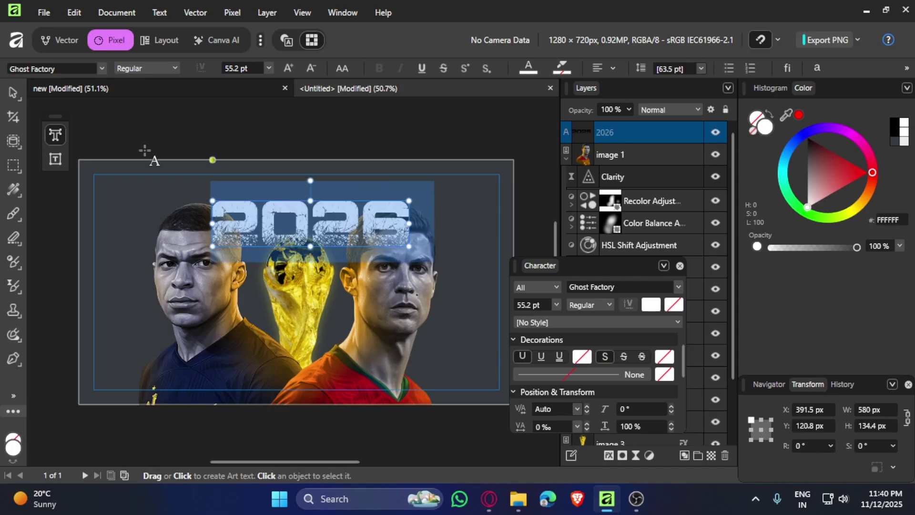
{"action": "key", "text": "Escape"}
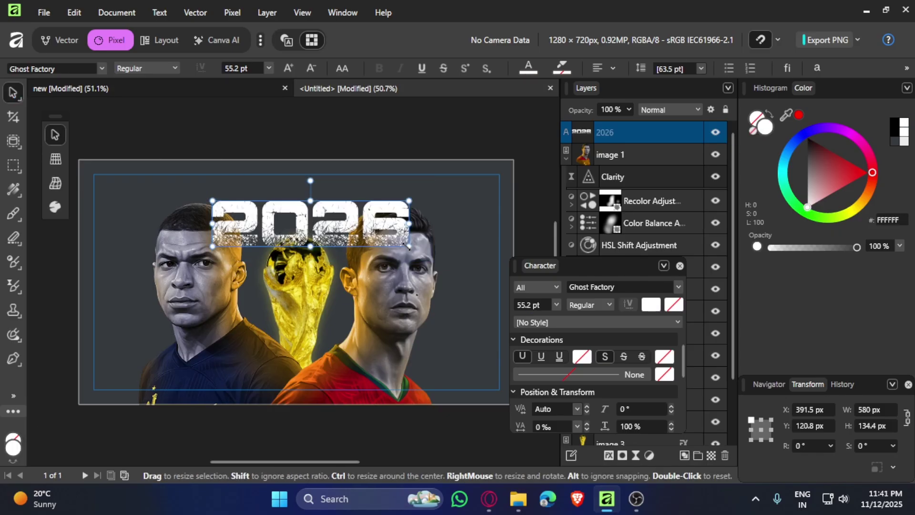
Enlarge the "2026" text across the upper canvas and set its font size to 97 pt.
{"action": "left_click_drag", "start_coordinate": [409, 246], "coordinate": [473, 261]}
{"action": "left_click_drag", "start_coordinate": [213, 261], "coordinate": [122, 282]}
{"action": "left_click", "coordinate": [529, 304]}
{"action": "type", "text": "97"}
{"action": "key", "text": "Return"}
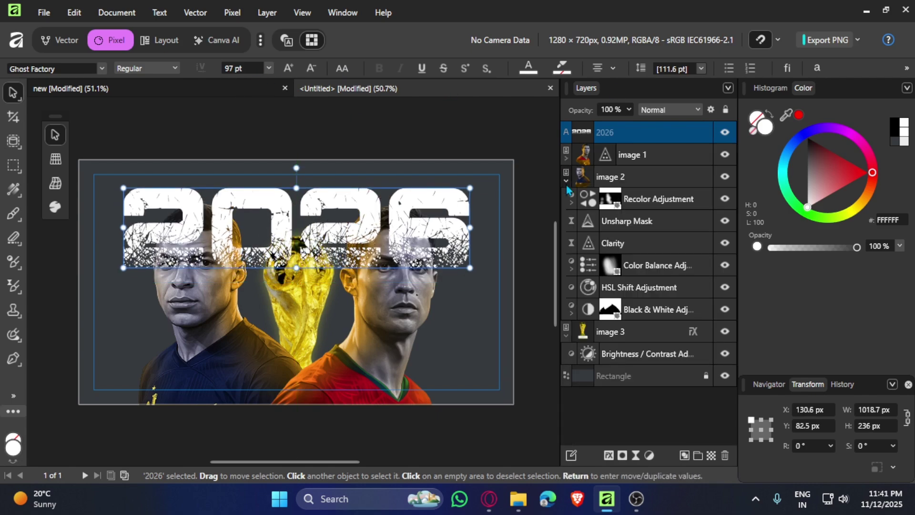
Move the "2026" text layer beneath the portraits and trophy, just above the background rectangle, and clear the selection.
{"action": "left_click", "coordinate": [565, 182]}
{"action": "left_click_drag", "start_coordinate": [653, 139], "coordinate": [637, 227]}
{"action": "left_click", "coordinate": [520, 350]}
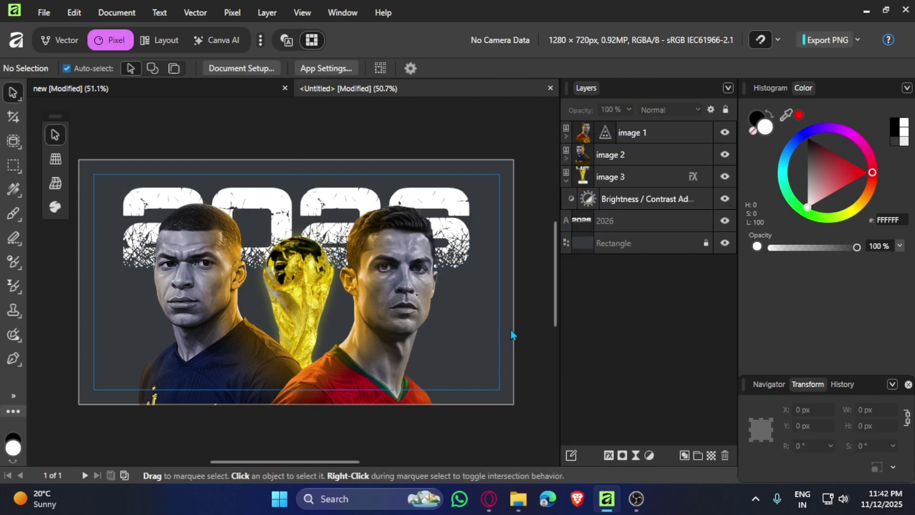
Nudge the "2026" text straight up to a Y position of about 61 px and deselect it.
{"action": "left_click", "coordinate": [459, 222]}
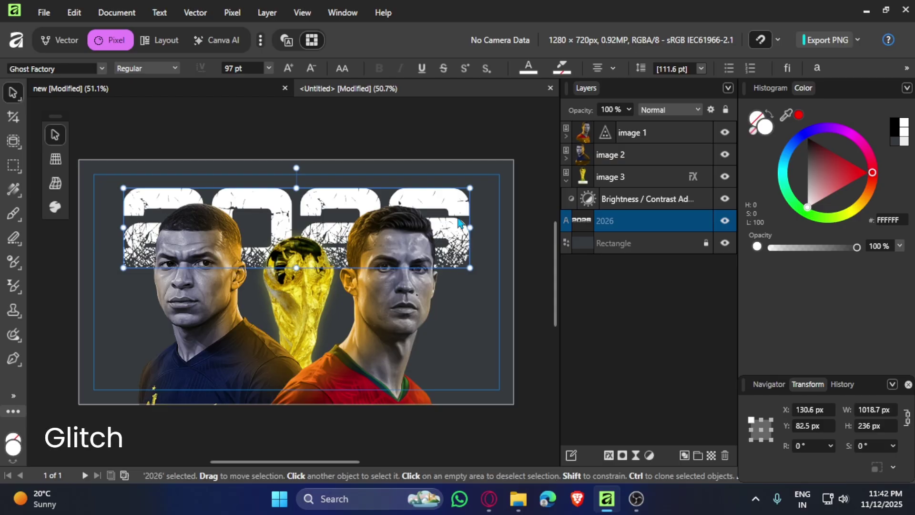
{"action": "key", "text": "Up"}
{"action": "key", "text": "Up"}
{"action": "key", "text": "Up"}
{"action": "key", "text": "Up"}
{"action": "key", "text": "Up"}
{"action": "key", "text": "Up"}
{"action": "key", "text": "Up"}
{"action": "key", "text": "Up"}
{"action": "key", "text": "Up"}
{"action": "key", "text": "Up"}
{"action": "key", "text": "Up"}
{"action": "key", "text": "Up"}
{"action": "key", "text": "Up"}
{"action": "key", "text": "Up"}
{"action": "key", "text": "Up"}
{"action": "key", "text": "Up"}
{"action": "key", "text": "Up"}
{"action": "key", "text": "Up"}
{"action": "key", "text": "Up"}
{"action": "key", "text": "Up"}
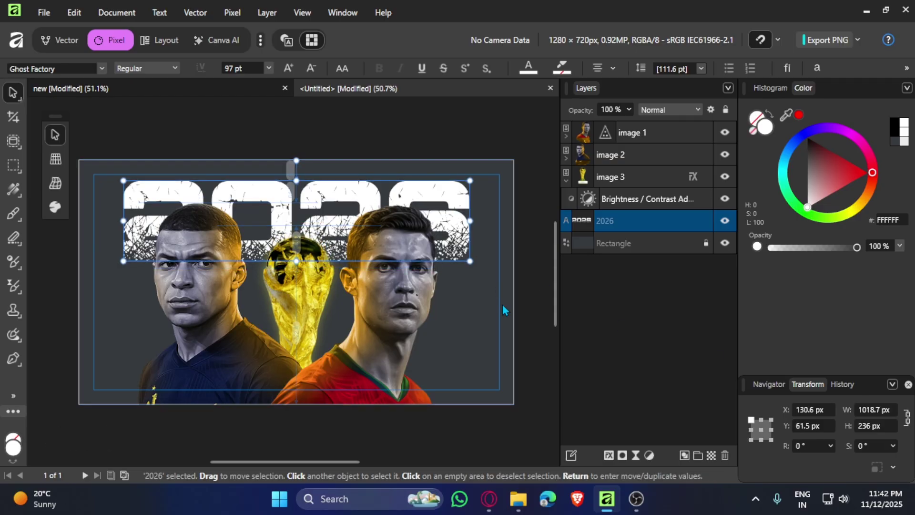
{"action": "left_click", "coordinate": [503, 307]}
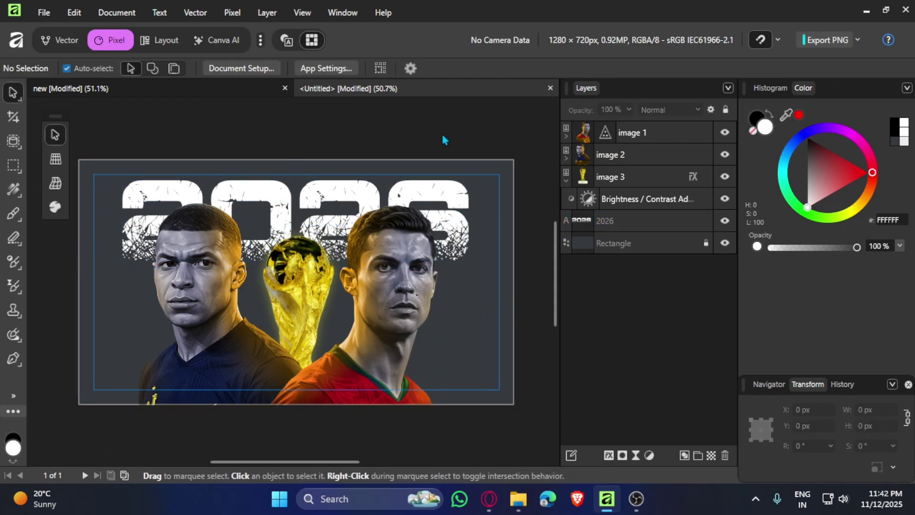
Add a live Glitch filter to the "2026" text with the Waves method.
{"action": "left_click", "coordinate": [446, 197]}
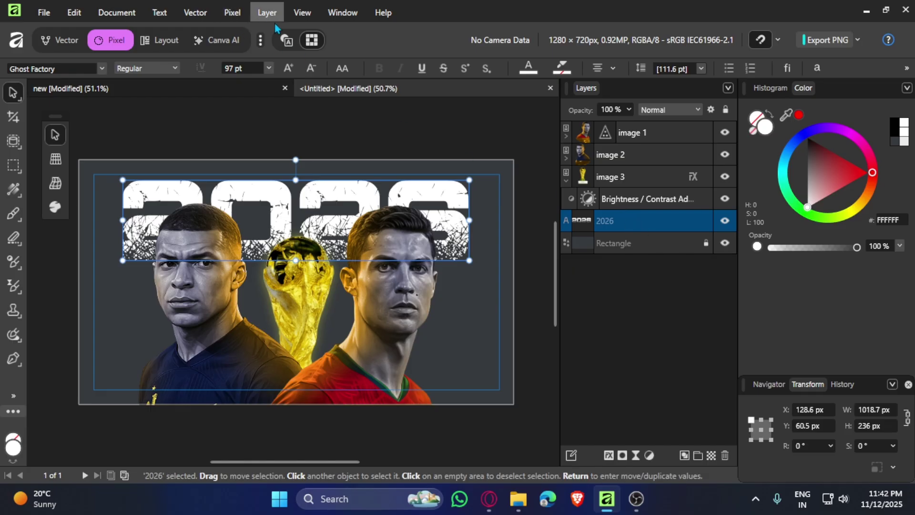
{"action": "left_click", "coordinate": [232, 13]}
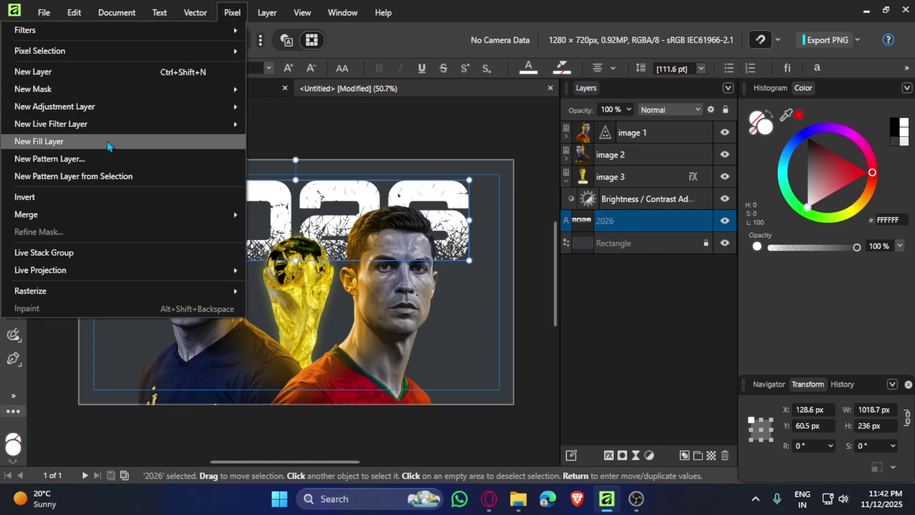
{"action": "mouse_move", "coordinate": [112, 126]}
{"action": "mouse_move", "coordinate": [278, 166]}
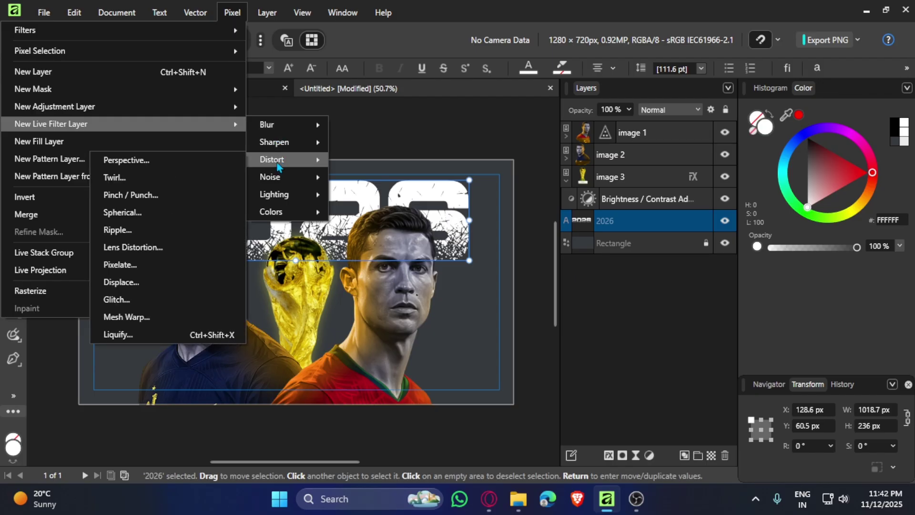
{"action": "left_click", "coordinate": [137, 299]}
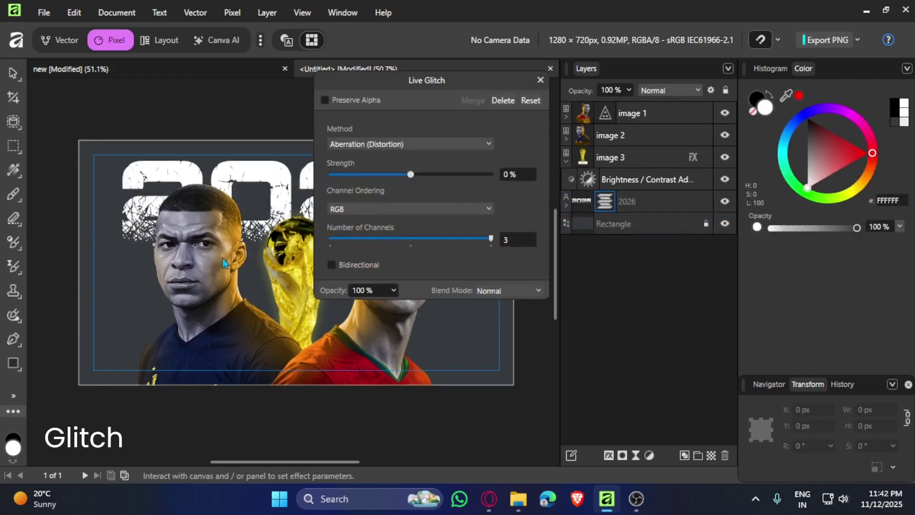
{"action": "left_click", "coordinate": [365, 144]}
{"action": "scroll", "coordinate": [358, 376], "scroll_direction": "down", "scroll_amount": 2}
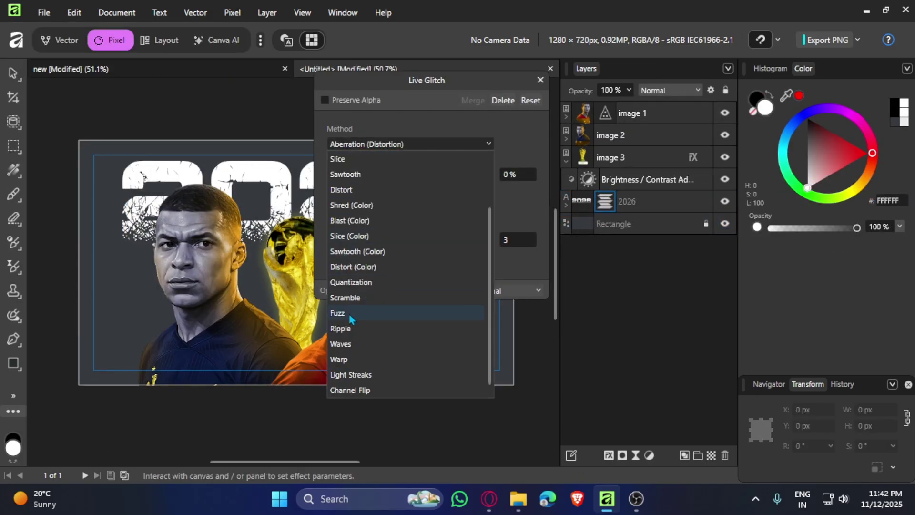
{"action": "left_click", "coordinate": [356, 343]}
Increase the glitch strength slightly, reduce its number of channels, and close the filter settings.
{"action": "left_click_drag", "start_coordinate": [413, 82], "coordinate": [591, 230]}
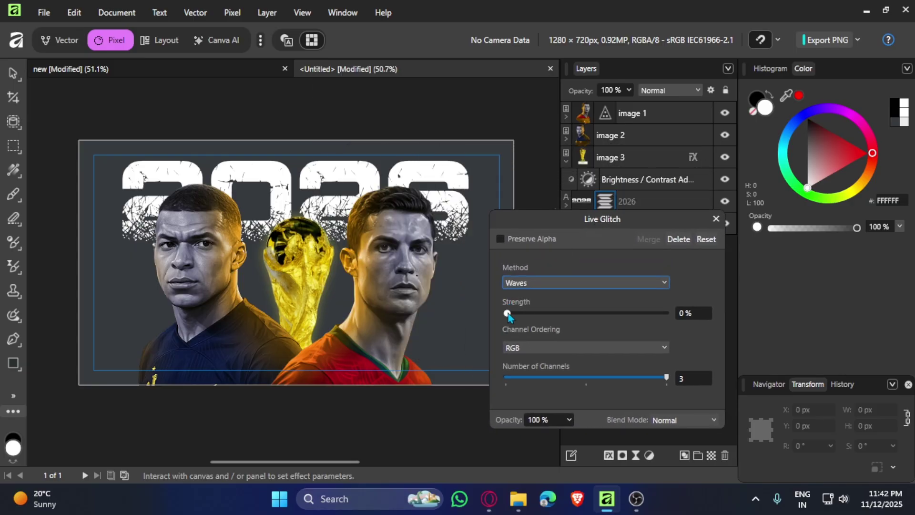
{"action": "left_click_drag", "start_coordinate": [508, 314], "coordinate": [546, 322]}
{"action": "left_click_drag", "start_coordinate": [667, 379], "coordinate": [606, 387]}
{"action": "left_click", "coordinate": [716, 218]}
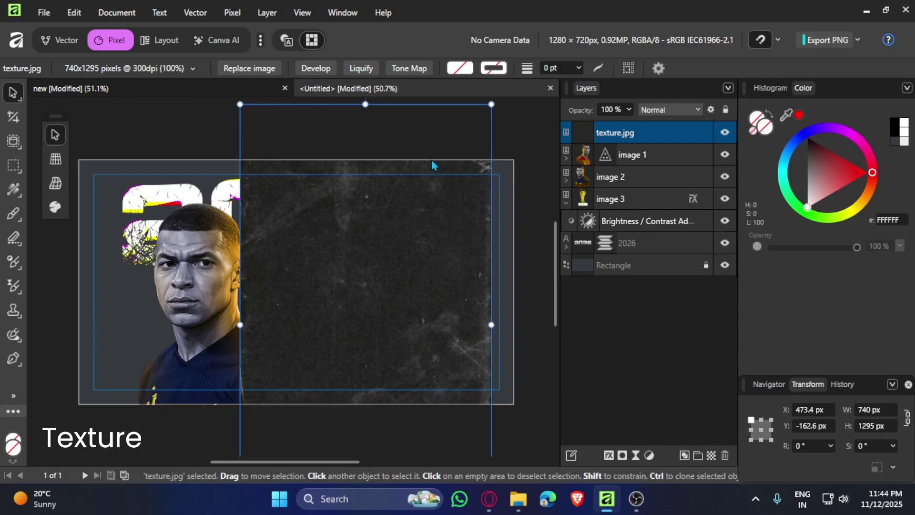
Rotate texture.jpg 90° and resize it to 731.4 × 1280 px so it covers the whole canvas.
{"action": "scroll", "coordinate": [426, 170], "scroll_direction": "down", "scroll_amount": 2}
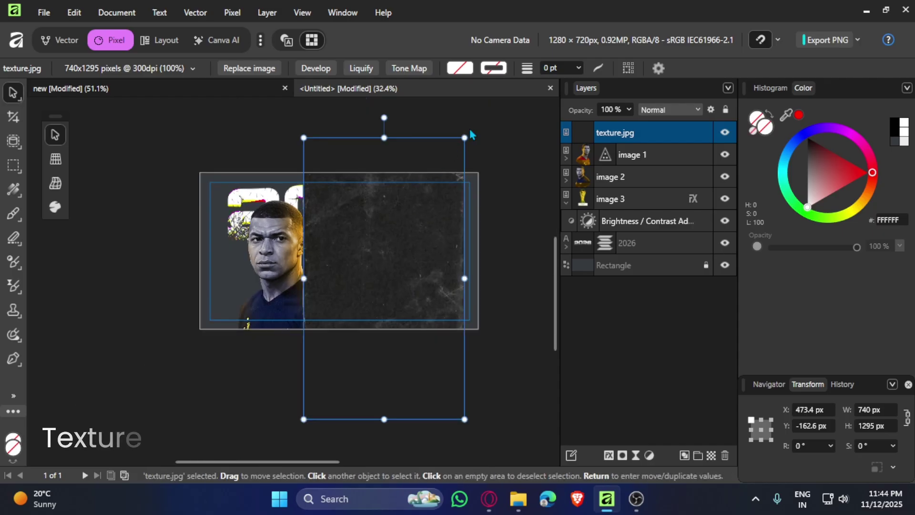
{"action": "left_click_drag", "start_coordinate": [469, 126], "coordinate": [305, 248]}
{"action": "left_click_drag", "start_coordinate": [400, 274], "coordinate": [357, 249]}
{"action": "scroll", "coordinate": [434, 270], "scroll_direction": "up", "scroll_amount": 2}
{"action": "left_click_drag", "start_coordinate": [498, 367], "coordinate": [504, 367]}
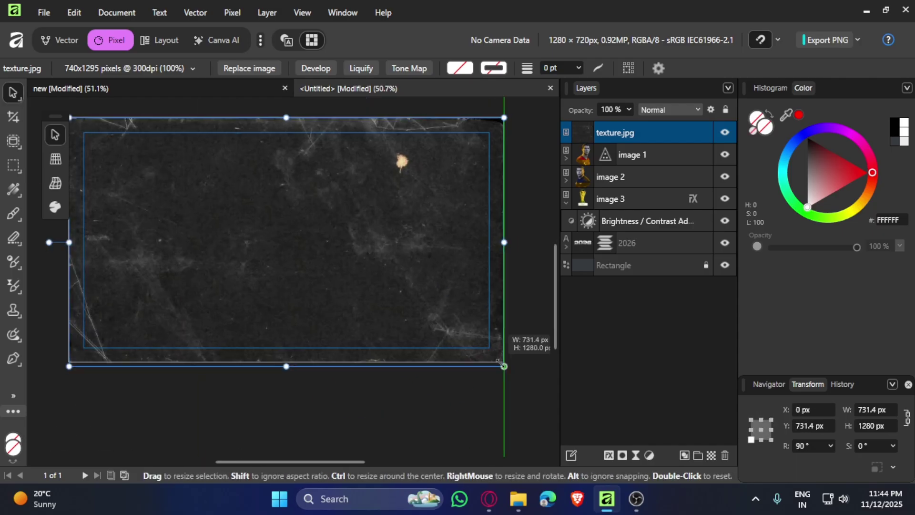
{"action": "scroll", "coordinate": [431, 280], "scroll_direction": "down", "scroll_amount": 1}
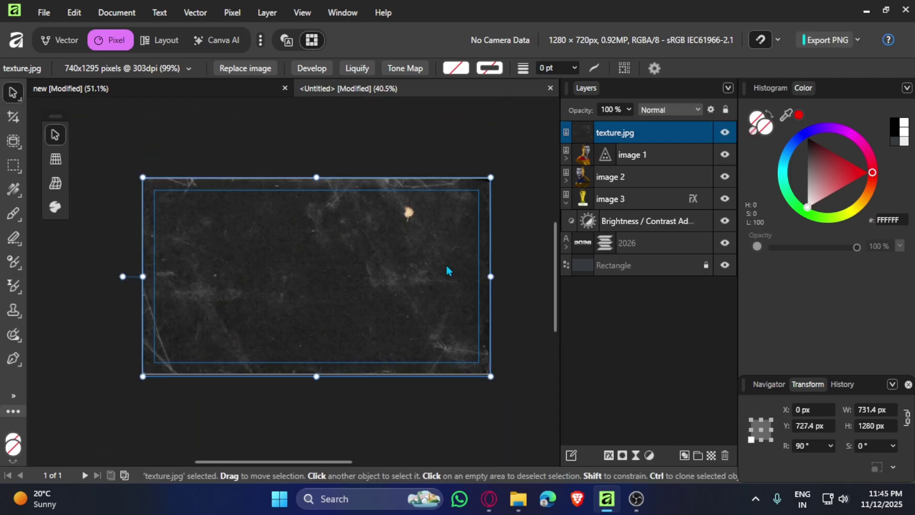
Set the texture layer's opacity to 89% and its blend mode to Subtract.
{"action": "left_click", "coordinate": [629, 110]}
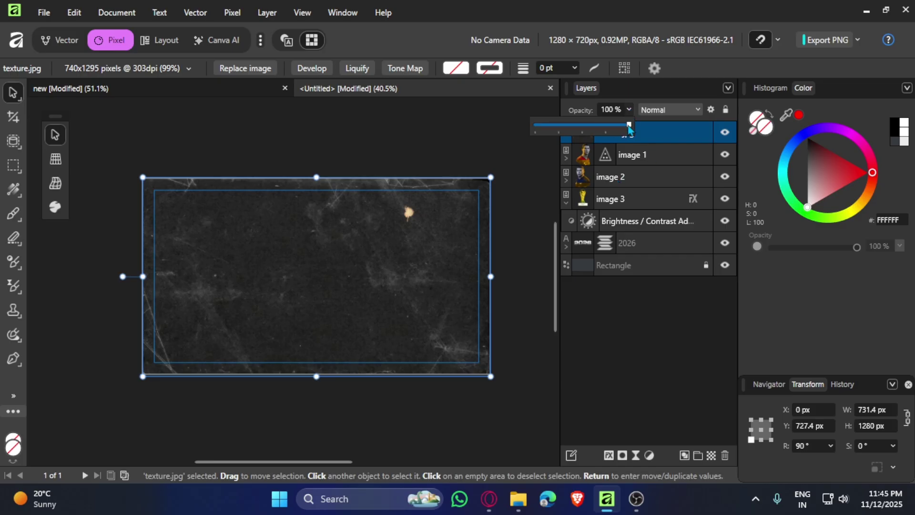
{"action": "left_click_drag", "start_coordinate": [629, 124], "coordinate": [613, 136]}
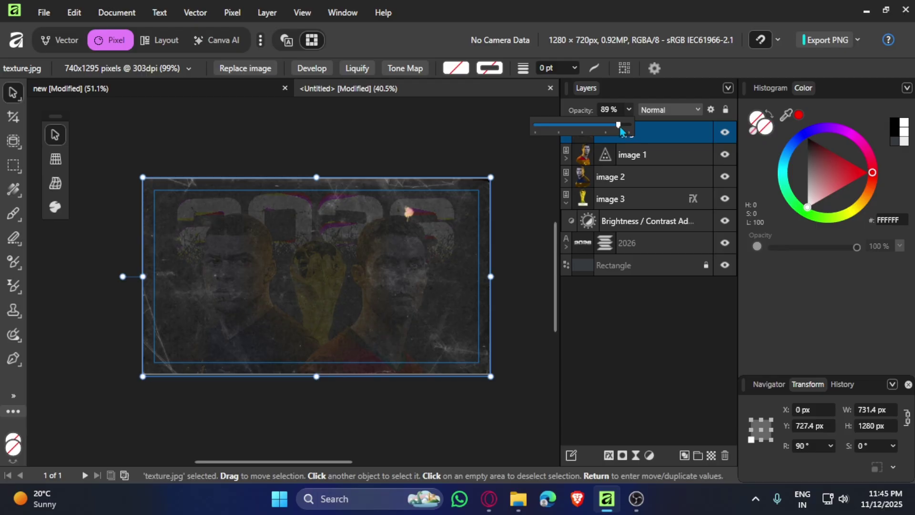
{"action": "left_click", "coordinate": [661, 110]}
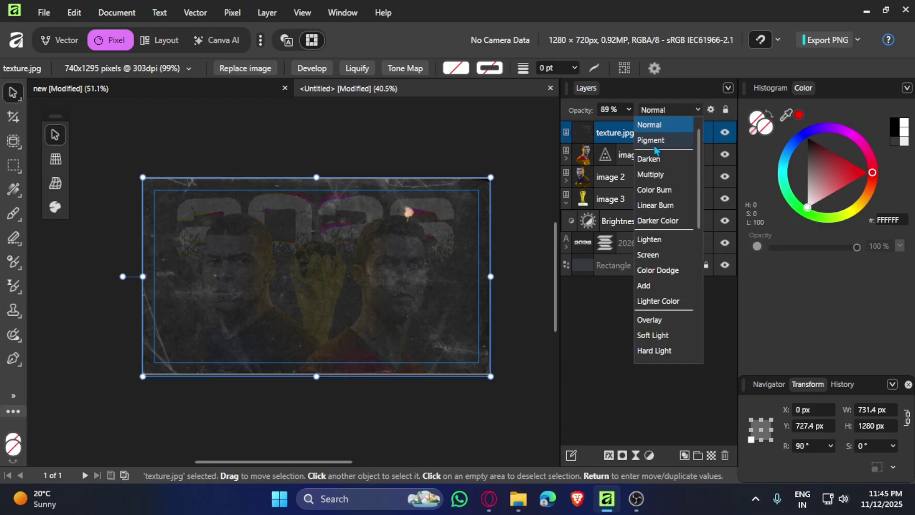
{"action": "scroll", "coordinate": [667, 181], "scroll_direction": "down", "scroll_amount": 5}
{"action": "left_click", "coordinate": [680, 183]}
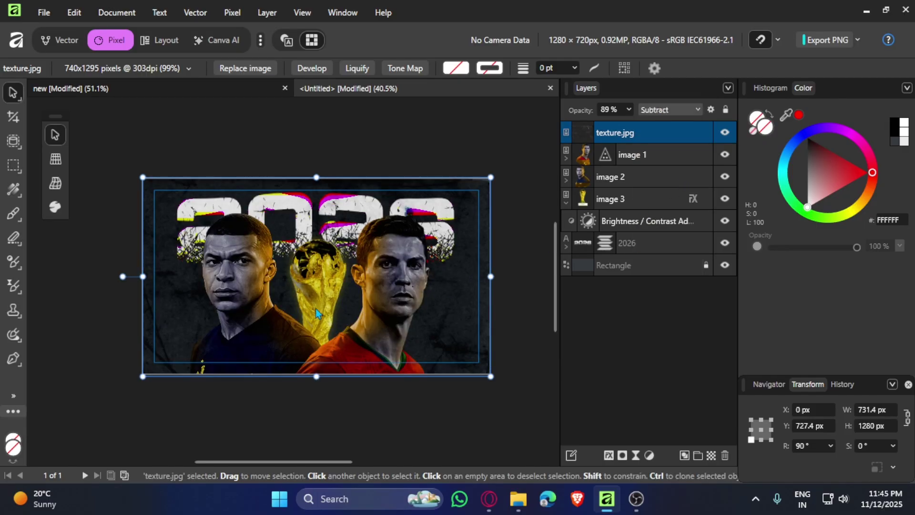
In texture.jpg's blend options, pull the underlying composition curve down through the midtones and highlights, with its first point at 17.4% in, 81% out.
{"action": "scroll", "coordinate": [315, 307], "scroll_direction": "up", "scroll_amount": 3}
{"action": "scroll", "coordinate": [315, 307], "scroll_direction": "down", "scroll_amount": 1}
{"action": "left_click_drag", "start_coordinate": [347, 324], "coordinate": [336, 331]}
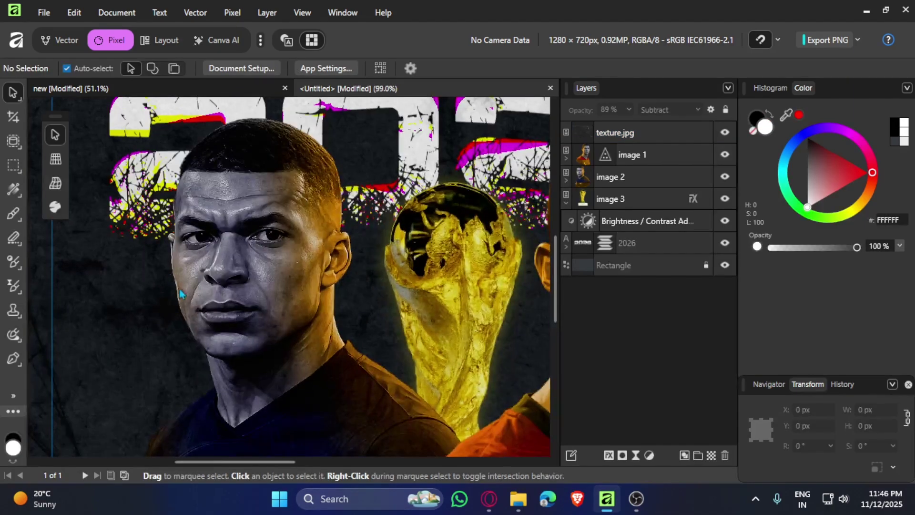
{"action": "scroll", "coordinate": [184, 294], "scroll_direction": "up", "scroll_amount": 3}
{"action": "scroll", "coordinate": [158, 309], "scroll_direction": "down", "scroll_amount": 5}
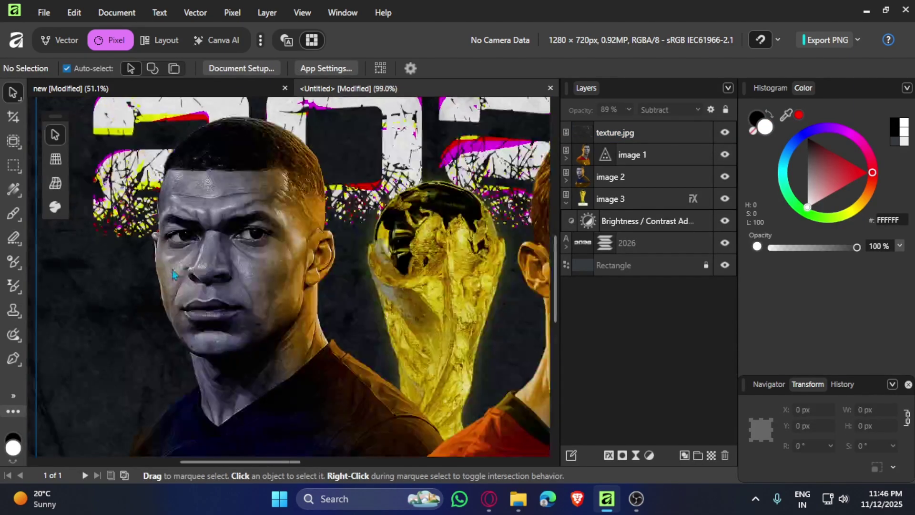
{"action": "scroll", "coordinate": [236, 262], "scroll_direction": "down", "scroll_amount": 3}
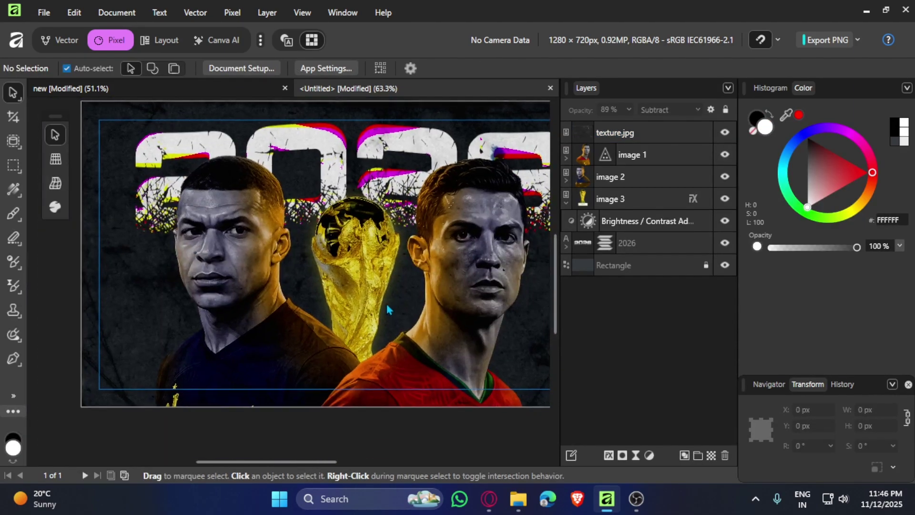
{"action": "left_click", "coordinate": [633, 141]}
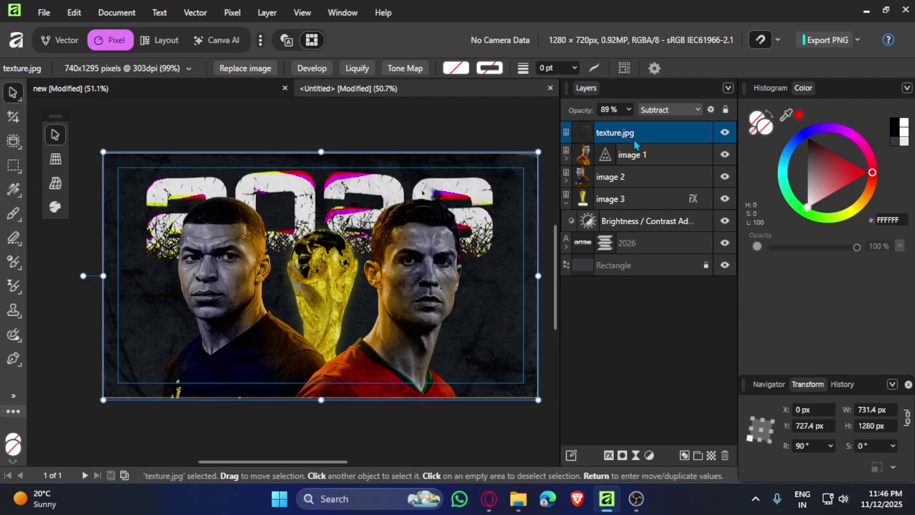
{"action": "left_click", "coordinate": [711, 110]}
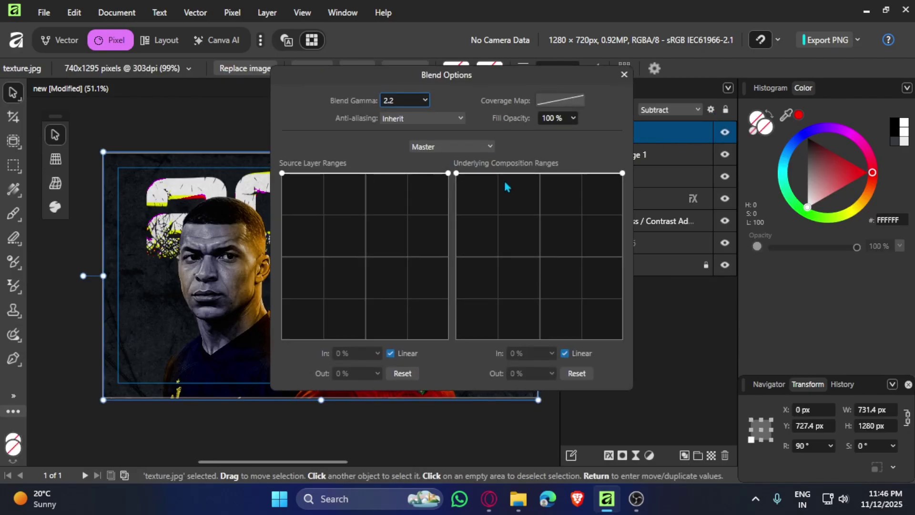
{"action": "left_click_drag", "start_coordinate": [487, 178], "coordinate": [486, 205]}
{"action": "left_click_drag", "start_coordinate": [487, 76], "coordinate": [750, 101]}
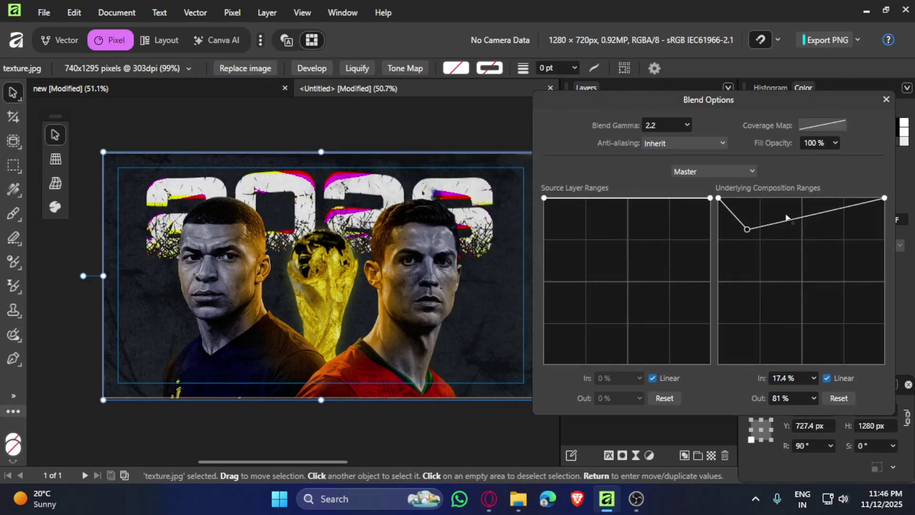
{"action": "left_click_drag", "start_coordinate": [795, 218], "coordinate": [792, 250]}
{"action": "left_click_drag", "start_coordinate": [844, 220], "coordinate": [846, 248]}
Try lowering two points on the source layer range curve and bring them back to the flat line.
{"action": "left_click_drag", "start_coordinate": [645, 204], "coordinate": [668, 213]}
{"action": "mouse_move", "coordinate": [604, 206]}
{"action": "left_mouse_down"}
{"action": "mouse_move", "coordinate": [604, 228]}
{"action": "mouse_move", "coordinate": [592, 221]}
{"action": "mouse_move", "coordinate": [604, 197]}
{"action": "left_mouse_up"}
{"action": "left_click", "coordinate": [119, 88]}
{"action": "left_click", "coordinate": [405, 88]}
{"action": "left_click_drag", "start_coordinate": [667, 212], "coordinate": [667, 197]}
Refine the underlying composition curve with points at 10.5% in, 76.6% out and 90.5% in, 89.9% out, and close the blend options.
{"action": "left_click_drag", "start_coordinate": [746, 229], "coordinate": [735, 236]}
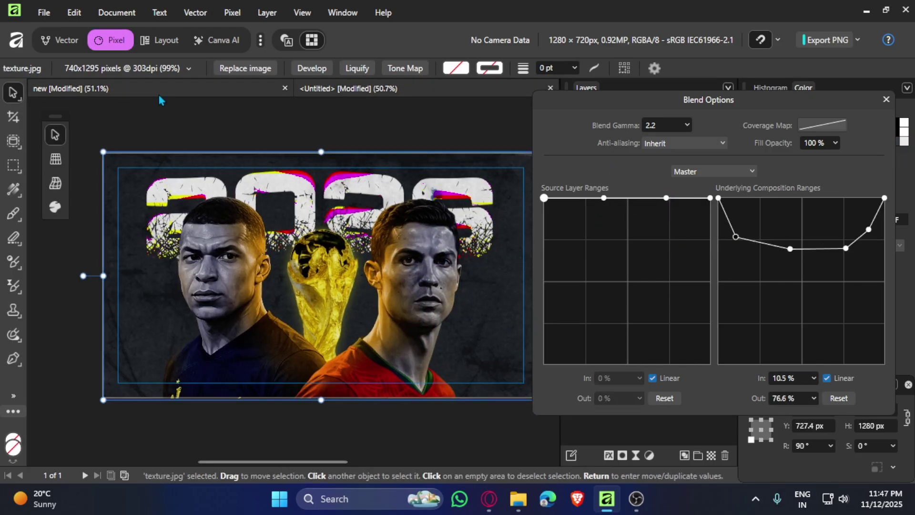
{"action": "left_click", "coordinate": [159, 96]}
{"action": "left_click", "coordinate": [367, 96]}
{"action": "left_click_drag", "start_coordinate": [787, 259], "coordinate": [868, 215]}
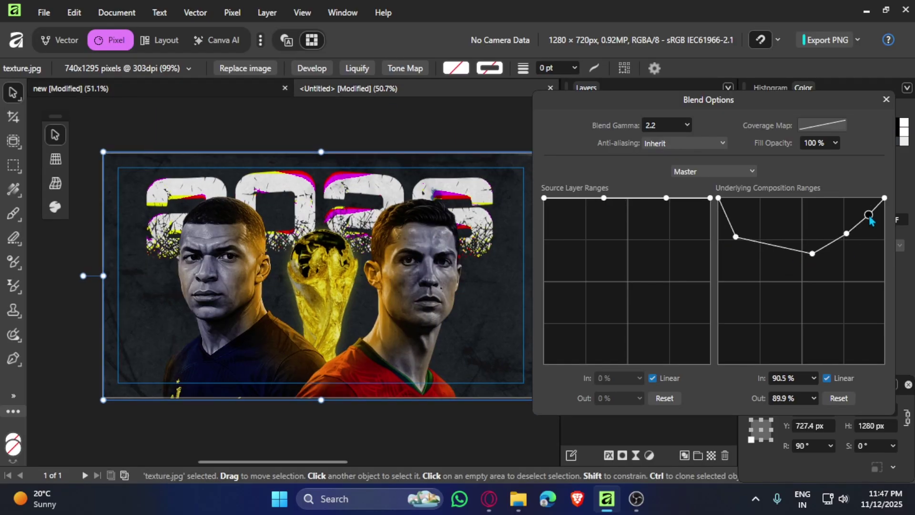
{"action": "left_click", "coordinate": [886, 100]}
{"action": "left_click", "coordinate": [539, 418]}
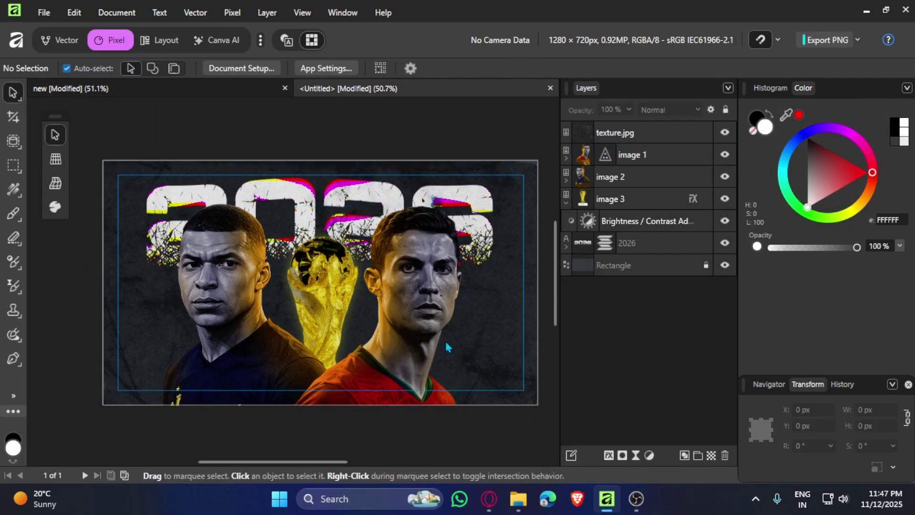
Paste the barbed wire image 34.png and place its layer between the "2026" text and the background rectangle.
{"action": "key", "text": "ctrl+v"}
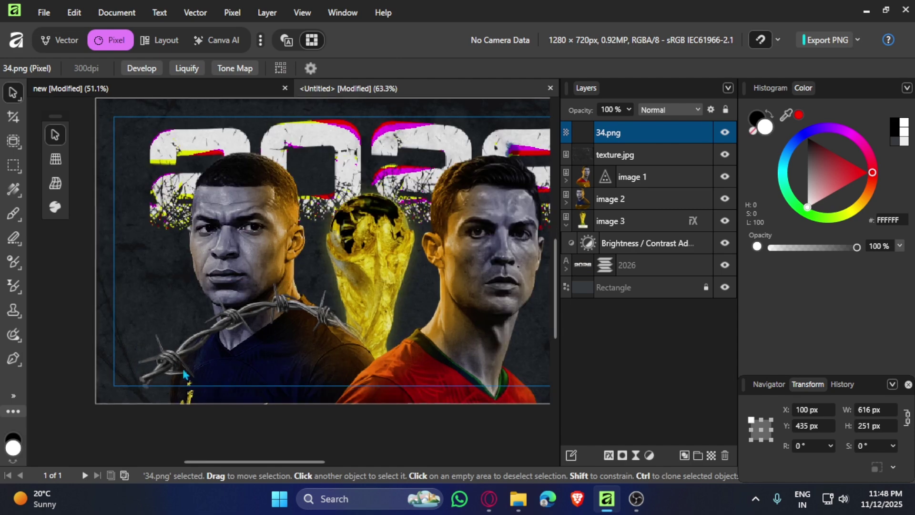
{"action": "scroll", "coordinate": [175, 365], "scroll_direction": "up", "scroll_amount": 1}
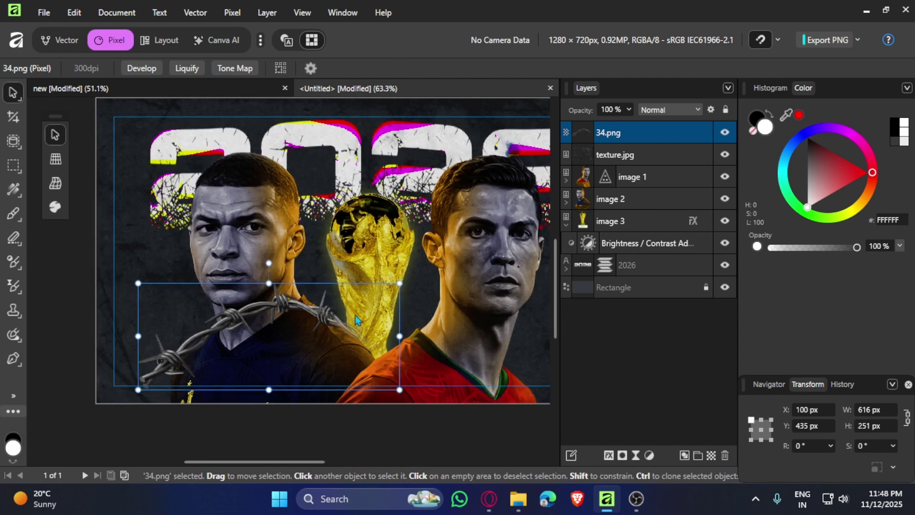
{"action": "left_click_drag", "start_coordinate": [633, 139], "coordinate": [633, 278]}
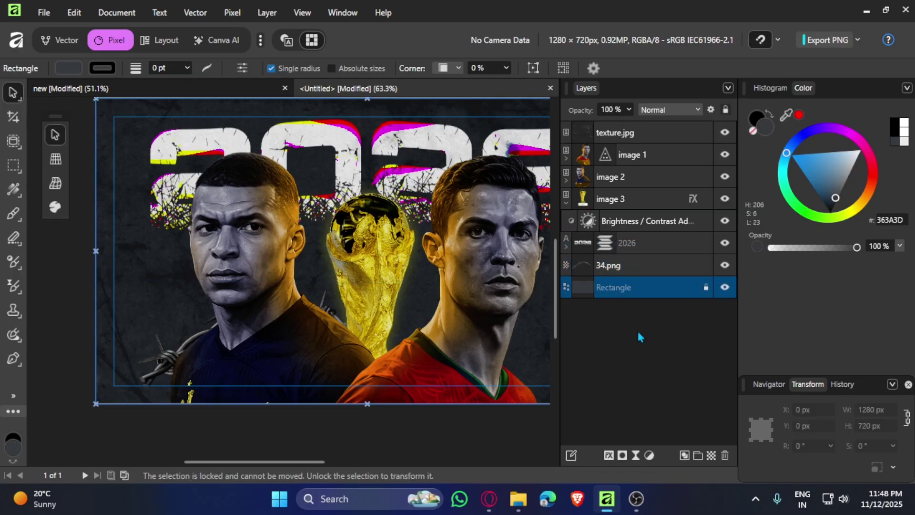
{"action": "left_click", "coordinate": [586, 360]}
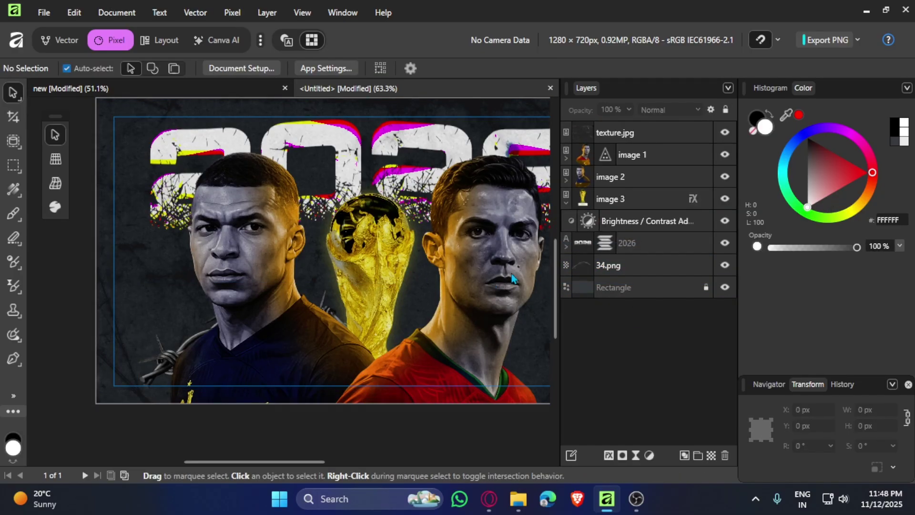
Paste the masked barbed wire image 21.png and place its layer between the trophy and the "2026" text.
{"action": "left_click_drag", "start_coordinate": [512, 278], "coordinate": [441, 316]}
{"action": "key", "text": "ctrl+v"}
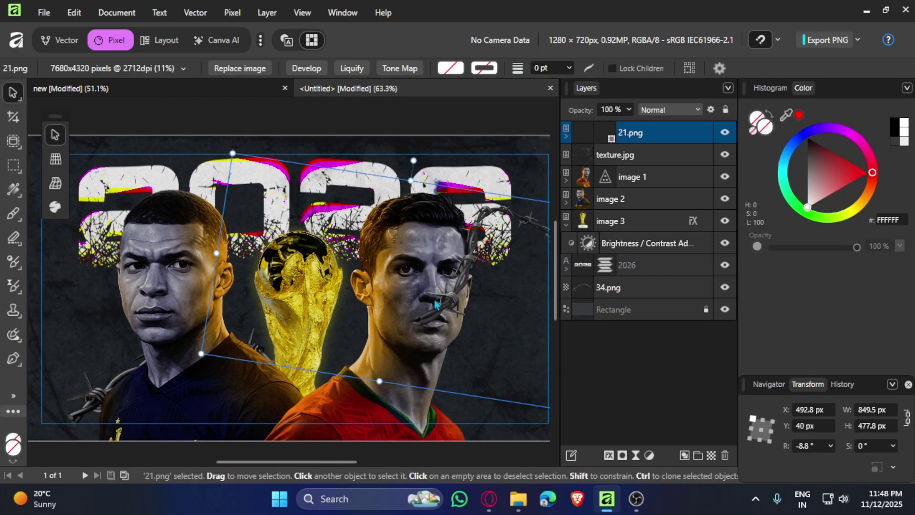
{"action": "left_click_drag", "start_coordinate": [629, 135], "coordinate": [634, 228]}
{"action": "left_click", "coordinate": [459, 127]}
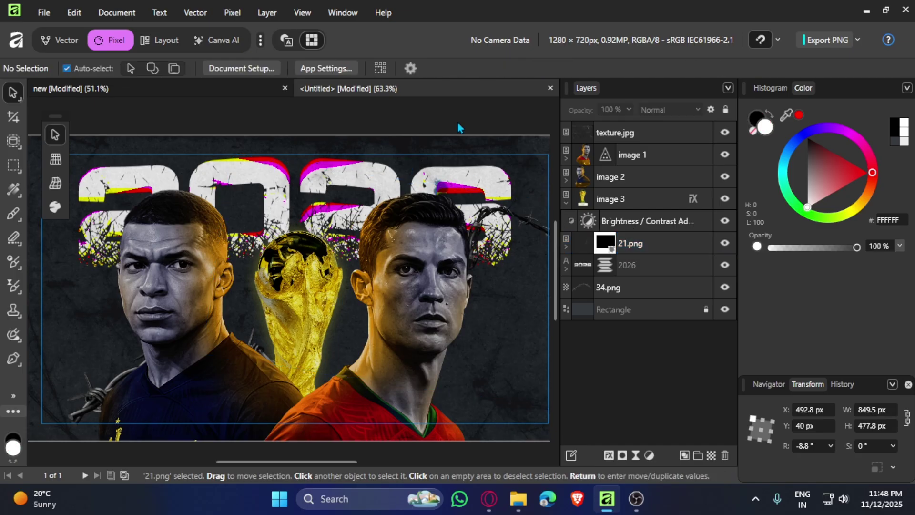
{"action": "scroll", "coordinate": [370, 243], "scroll_direction": "down", "scroll_amount": 1}
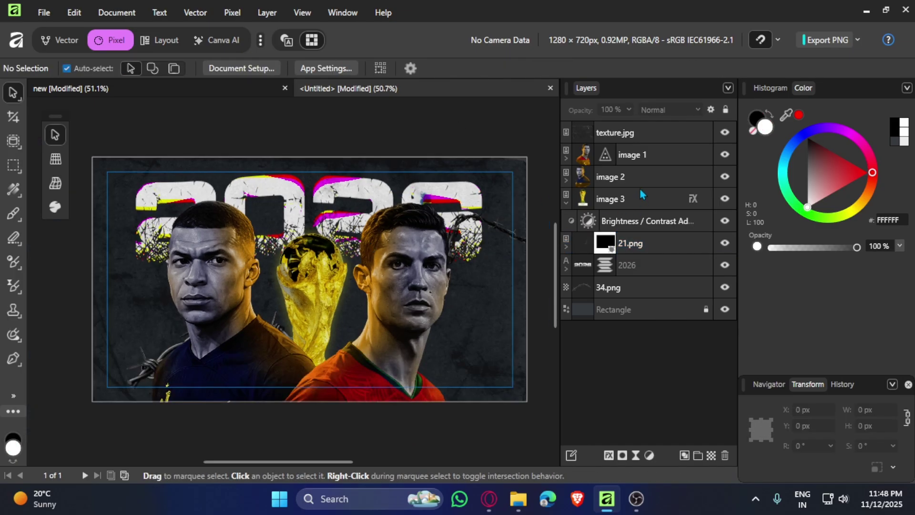
Compare the composition with and without the texture.jpg overlay.
{"action": "left_click", "coordinate": [723, 133]}
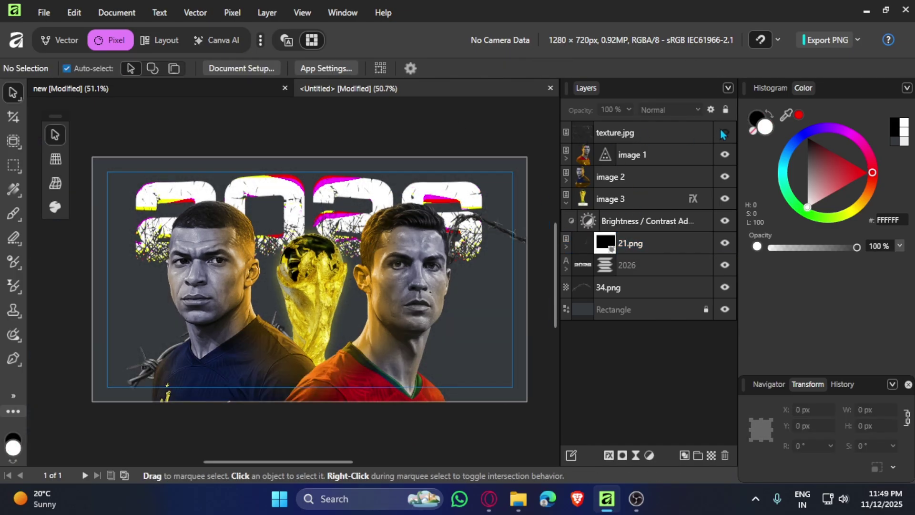
{"action": "left_click", "coordinate": [723, 133]}
{"action": "left_click", "coordinate": [722, 134]}
{"action": "left_click", "coordinate": [723, 133]}
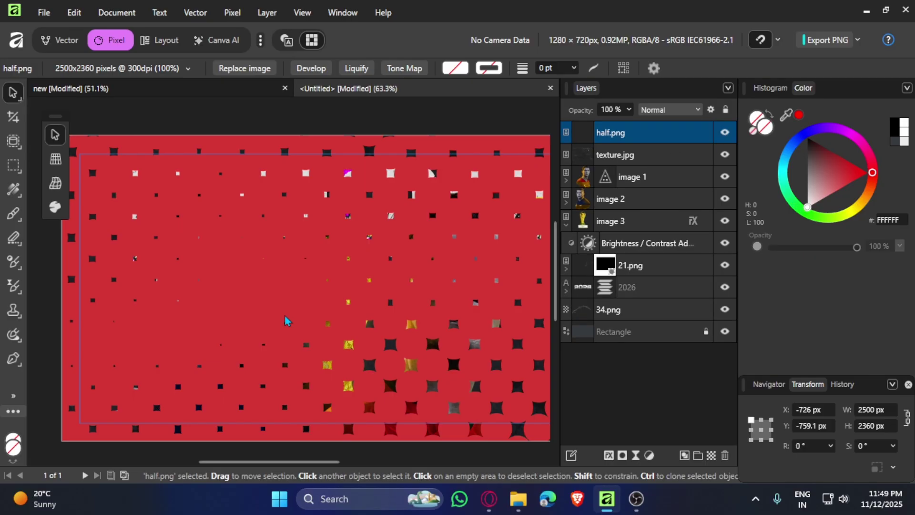
Scale the red halftone image half.png down to about 167 × 158 px and place it over the left player's face.
{"action": "scroll", "coordinate": [305, 233], "scroll_direction": "down", "scroll_amount": 4}
{"action": "left_click_drag", "start_coordinate": [333, 294], "coordinate": [270, 335]}
{"action": "left_click_drag", "start_coordinate": [250, 355], "coordinate": [329, 276]}
{"action": "scroll", "coordinate": [323, 267], "scroll_direction": "up", "scroll_amount": 5}
{"action": "left_click_drag", "start_coordinate": [406, 238], "coordinate": [324, 312]}
{"action": "left_click_drag", "start_coordinate": [303, 333], "coordinate": [305, 254]}
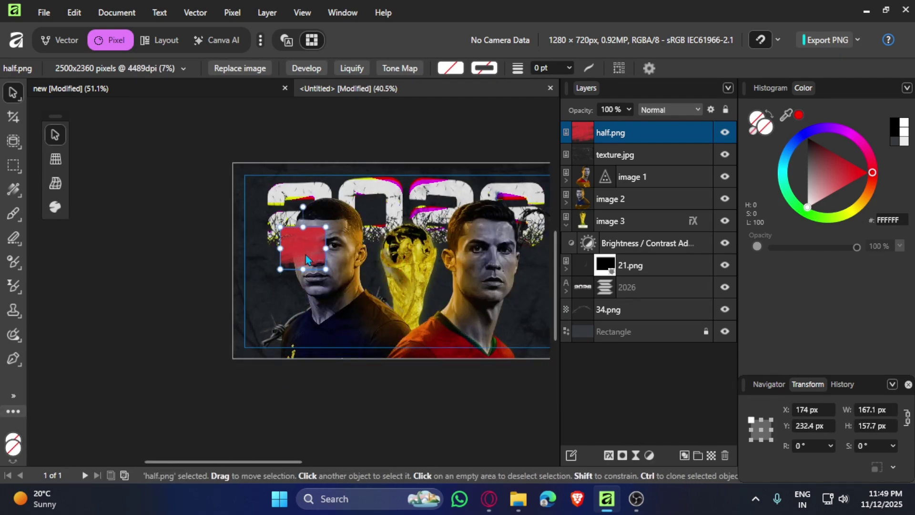
Move the half.png layer between image 2 and image 3, and hide the texture.jpg overlay.
{"action": "scroll", "coordinate": [310, 234], "scroll_direction": "up", "scroll_amount": 4}
{"action": "left_click_drag", "start_coordinate": [622, 132], "coordinate": [631, 204]}
{"action": "left_click", "coordinate": [725, 133]}
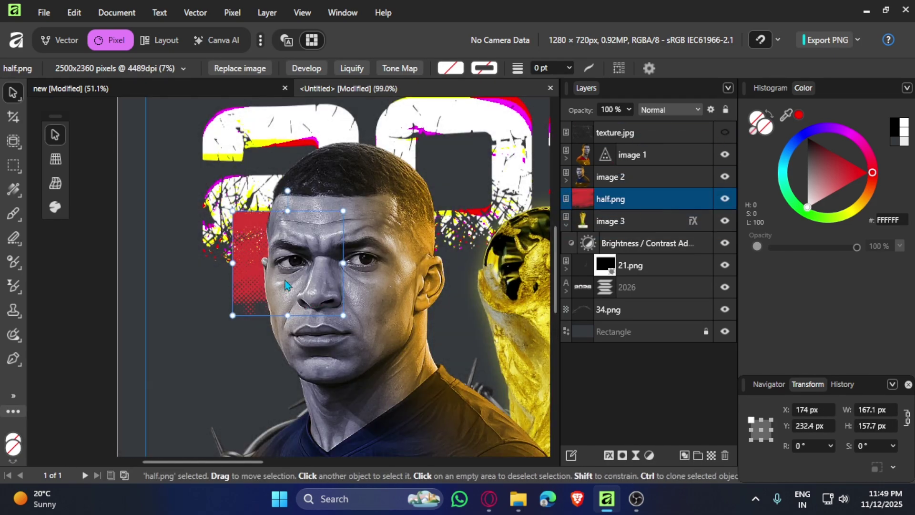
Rotate half.png to -90°, duplicate it, and fit one copy of about 115.5 × 149.9 px beside the left player's temple.
{"action": "left_click_drag", "start_coordinate": [351, 205], "coordinate": [352, 354]}
{"action": "mouse_move", "coordinate": [258, 323]}
{"action": "left_mouse_down"}
{"action": "mouse_move", "coordinate": [231, 323]}
{"action": "mouse_move", "coordinate": [209, 298]}
{"action": "mouse_move", "coordinate": [289, 318]}
{"action": "mouse_move", "coordinate": [407, 317]}
{"action": "mouse_move", "coordinate": [336, 393]}
{"action": "mouse_move", "coordinate": [296, 407]}
{"action": "mouse_move", "coordinate": [293, 394]}
{"action": "left_mouse_up"}
{"action": "left_click", "coordinate": [233, 218]}
{"action": "left_click_drag", "start_coordinate": [228, 260], "coordinate": [210, 219]}
{"action": "left_click_drag", "start_coordinate": [262, 192], "coordinate": [277, 197]}
{"action": "left_click_drag", "start_coordinate": [227, 232], "coordinate": [236, 203]}
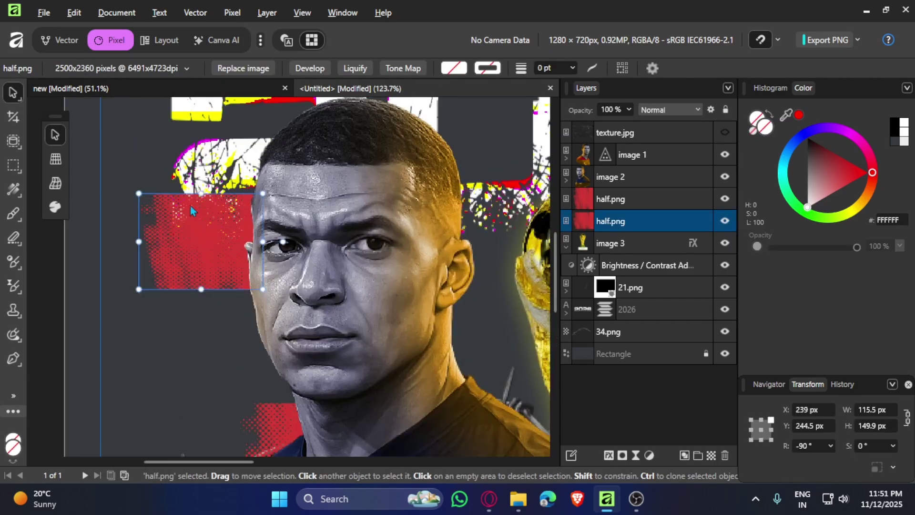
{"action": "left_click_drag", "start_coordinate": [256, 244], "coordinate": [259, 248]}
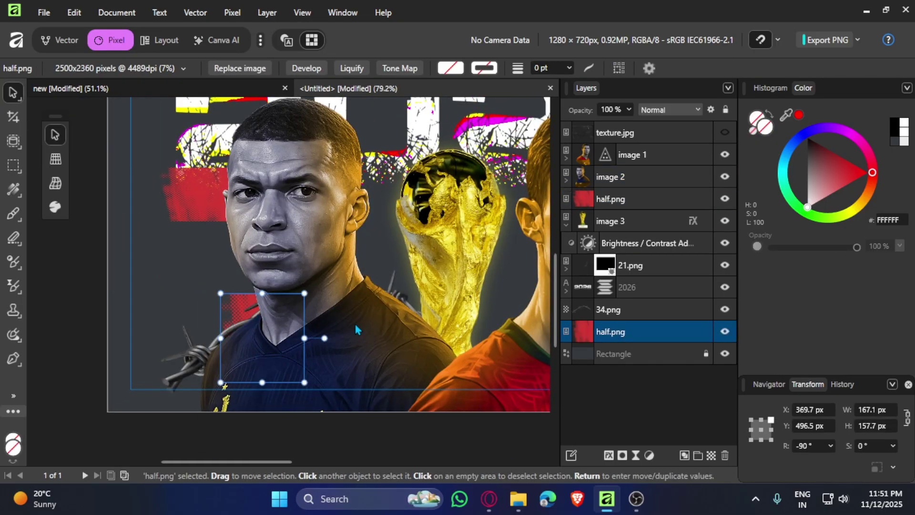
Move the lower half.png copy beside the left player's neck and shrink it to about 65.8 × 115.7 px.
{"action": "left_click", "coordinate": [200, 338]}
{"action": "left_click", "coordinate": [235, 301]}
{"action": "mouse_move", "coordinate": [235, 302]}
{"action": "left_mouse_down"}
{"action": "mouse_move", "coordinate": [216, 307]}
{"action": "mouse_move", "coordinate": [237, 312]}
{"action": "left_mouse_up"}
{"action": "left_click_drag", "start_coordinate": [236, 339], "coordinate": [238, 328]}
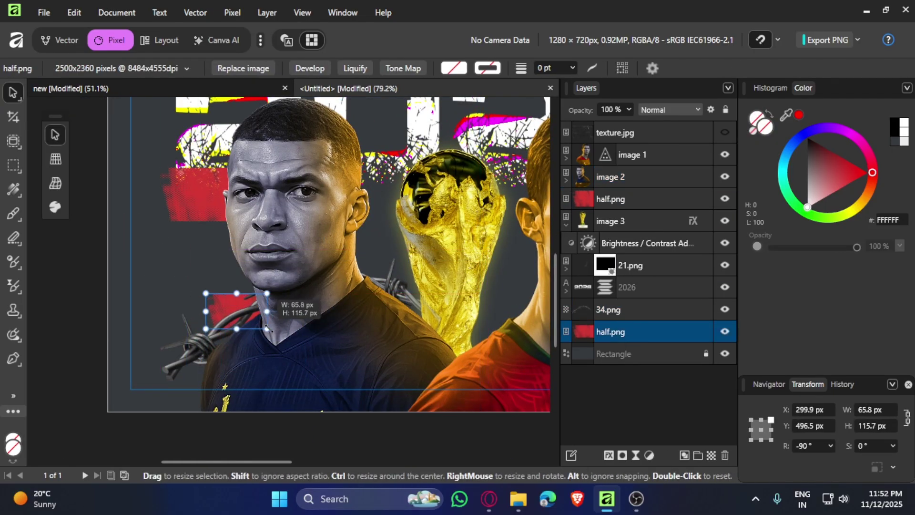
Copy half.png over to the right player and place its layer below the trophy and above 21.png.
{"action": "scroll", "coordinate": [259, 281], "scroll_direction": "up", "scroll_amount": 3}
{"action": "scroll", "coordinate": [205, 338], "scroll_direction": "down", "scroll_amount": 5}
{"action": "left_click", "coordinate": [390, 381]}
{"action": "mouse_move", "coordinate": [114, 236]}
{"action": "left_mouse_down"}
{"action": "mouse_move", "coordinate": [421, 238]}
{"action": "mouse_move", "coordinate": [332, 238]}
{"action": "left_mouse_up"}
{"action": "left_click_drag", "start_coordinate": [584, 199], "coordinate": [619, 231]}
{"action": "left_click_drag", "start_coordinate": [638, 243], "coordinate": [649, 275]}
Add a second half.png copy behind the right player's head and adjust both copies together at eye level.
{"action": "scroll", "coordinate": [281, 241], "scroll_direction": "up", "scroll_amount": 2}
{"action": "scroll", "coordinate": [408, 241], "scroll_direction": "up", "scroll_amount": 2}
{"action": "mouse_move", "coordinate": [281, 241]}
{"action": "left_mouse_down"}
{"action": "mouse_move", "coordinate": [408, 241]}
{"action": "mouse_move", "coordinate": [439, 225]}
{"action": "left_mouse_up"}
{"action": "scroll", "coordinate": [393, 185], "scroll_direction": "down", "scroll_amount": 2}
{"action": "left_click", "coordinate": [611, 289], "text": "shift"}
{"action": "scroll", "coordinate": [394, 185], "scroll_direction": "up", "scroll_amount": 2}
{"action": "left_click_drag", "start_coordinate": [388, 297], "coordinate": [422, 311]}
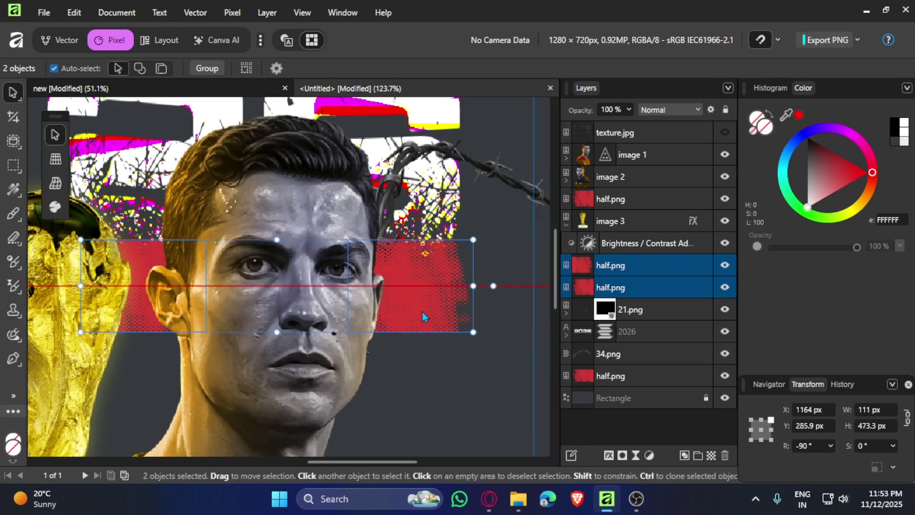
{"action": "left_click_drag", "start_coordinate": [463, 272], "coordinate": [434, 272]}
Duplicate half.png and shape the copy into a thin red strip beneath the halftone block beside the right player's jaw.
{"action": "scroll", "coordinate": [394, 186], "scroll_direction": "down", "scroll_amount": 2}
{"action": "left_click", "coordinate": [228, 240]}
{"action": "left_click", "coordinate": [405, 260]}
{"action": "left_click", "coordinate": [610, 287], "text": "shift"}
{"action": "scroll", "coordinate": [352, 276], "scroll_direction": "up", "scroll_amount": 2}
{"action": "left_click_drag", "start_coordinate": [278, 275], "coordinate": [277, 287]}
{"action": "key", "text": "ctrl+j"}
{"action": "mouse_move", "coordinate": [347, 276]}
{"action": "left_mouse_down"}
{"action": "mouse_move", "coordinate": [400, 308]}
{"action": "mouse_move", "coordinate": [329, 301]}
{"action": "mouse_move", "coordinate": [364, 329]}
{"action": "mouse_move", "coordinate": [430, 286]}
{"action": "left_mouse_up"}
Inspect the red strip beside the right player, undo the extra half.png copy and clear the selection.
{"action": "scroll", "coordinate": [435, 308], "scroll_direction": "up", "scroll_amount": 3}
{"action": "scroll", "coordinate": [368, 305], "scroll_direction": "down", "scroll_amount": 6}
{"action": "scroll", "coordinate": [379, 299], "scroll_direction": "up", "scroll_amount": 7}
{"action": "left_click", "coordinate": [405, 329]}
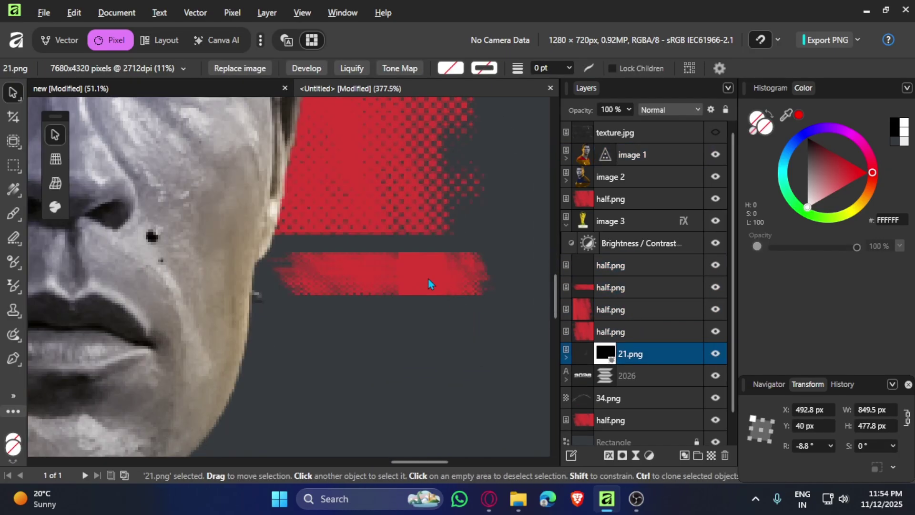
{"action": "scroll", "coordinate": [430, 285], "scroll_direction": "down", "scroll_amount": 8}
{"action": "scroll", "coordinate": [406, 266], "scroll_direction": "up", "scroll_amount": 8}
{"action": "scroll", "coordinate": [403, 265], "scroll_direction": "up", "scroll_amount": 5}
{"action": "left_click", "coordinate": [489, 242]}
{"action": "scroll", "coordinate": [374, 294], "scroll_direction": "down", "scroll_amount": 9}
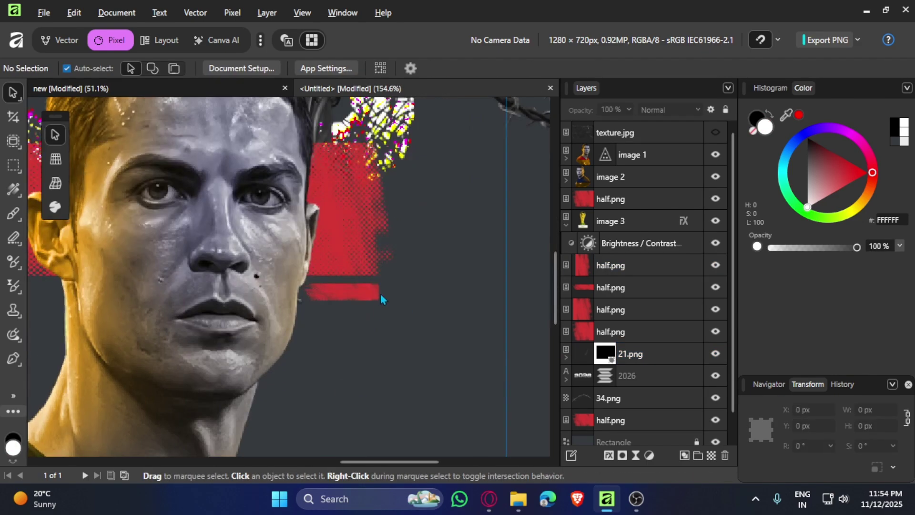
{"action": "key", "text": "ctrl+z"}
{"action": "scroll", "coordinate": [468, 283], "scroll_direction": "down", "scroll_amount": 5}
{"action": "left_click", "coordinate": [468, 282]}
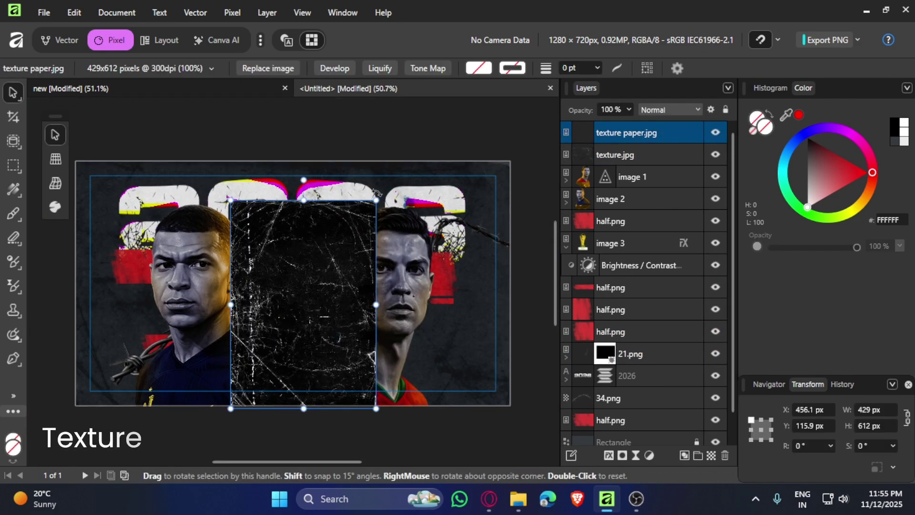
Rotate texture paper.jpg to 90° and enlarge it to about 897.3 × 1280 px so it covers the whole canvas.
{"action": "left_click_drag", "start_coordinate": [383, 195], "coordinate": [194, 284]}
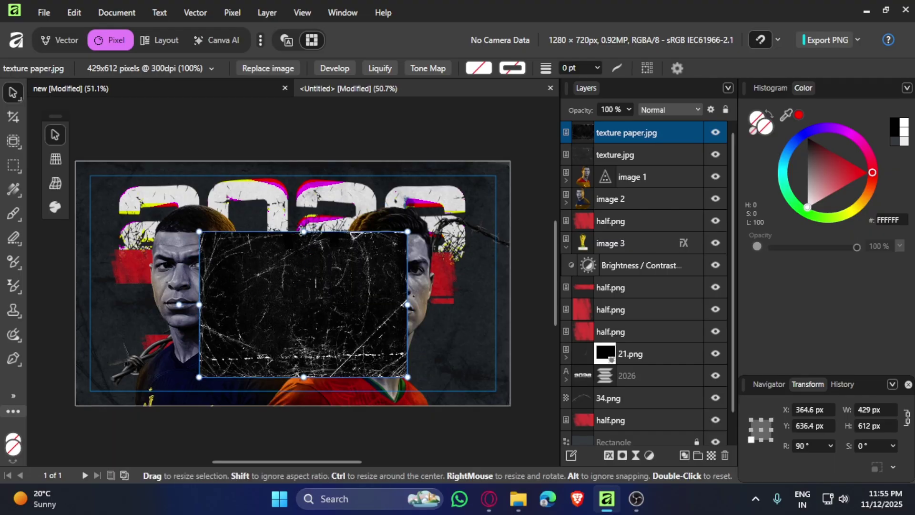
{"action": "left_click_drag", "start_coordinate": [303, 231], "coordinate": [302, 161]}
{"action": "left_click_drag", "start_coordinate": [303, 376], "coordinate": [303, 405]}
{"action": "left_click_drag", "start_coordinate": [129, 283], "coordinate": [76, 283]}
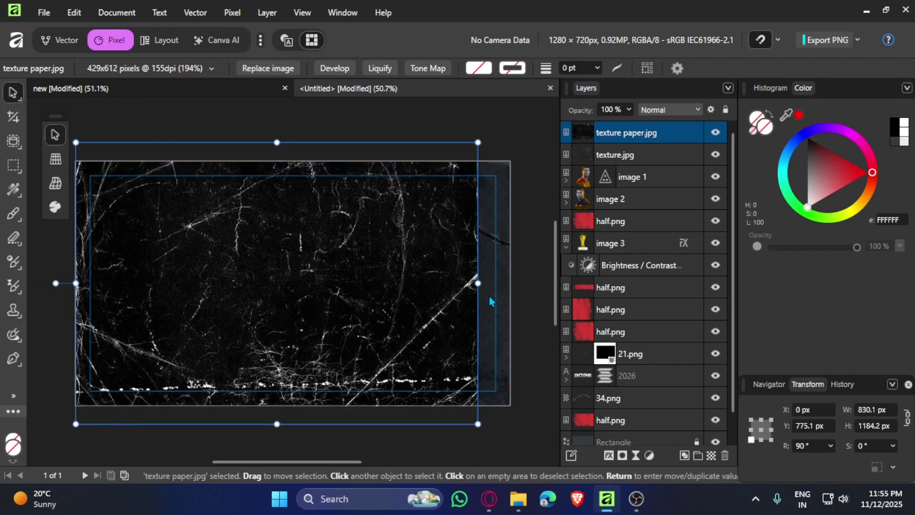
{"action": "left_click_drag", "start_coordinate": [477, 283], "coordinate": [510, 283]}
Set the blend mode of texture paper.jpg to Screen.
{"action": "left_click", "coordinate": [620, 110]}
{"action": "left_click", "coordinate": [669, 110]}
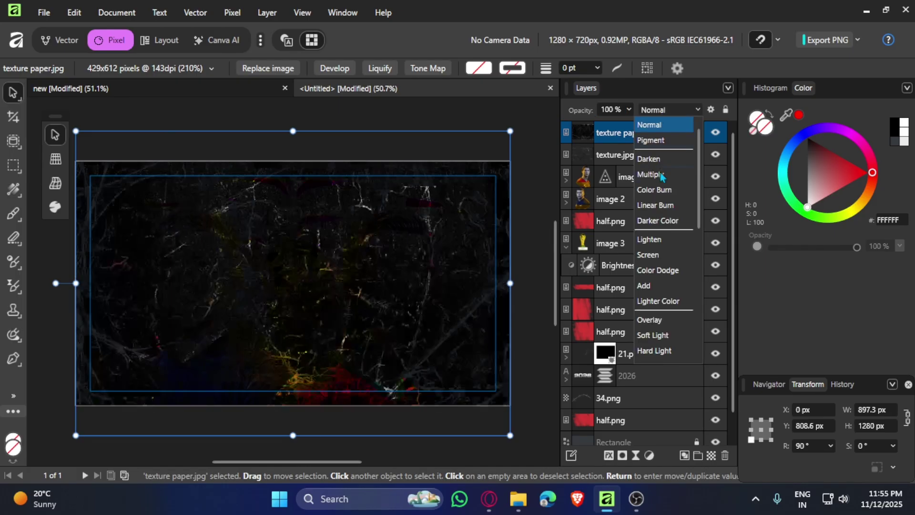
{"action": "left_click", "coordinate": [640, 253]}
Start the source range curve at 50.7% out and drop the underlying curve from 100% out at 0.1% in to 11.5% at 100%.
{"action": "left_click", "coordinate": [711, 109]}
{"action": "left_click_drag", "start_coordinate": [281, 339], "coordinate": [281, 255]}
{"action": "left_click_drag", "start_coordinate": [456, 338], "coordinate": [456, 174]}
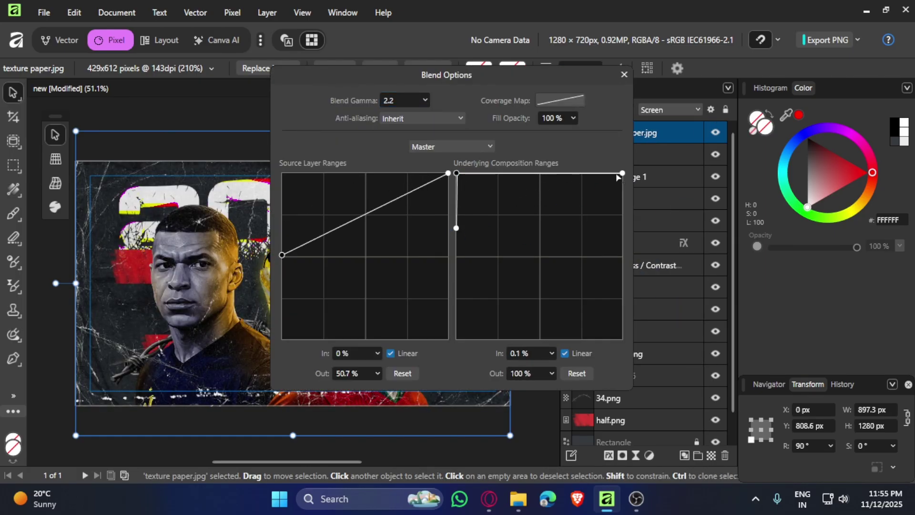
{"action": "left_click_drag", "start_coordinate": [790, 195], "coordinate": [800, 343]}
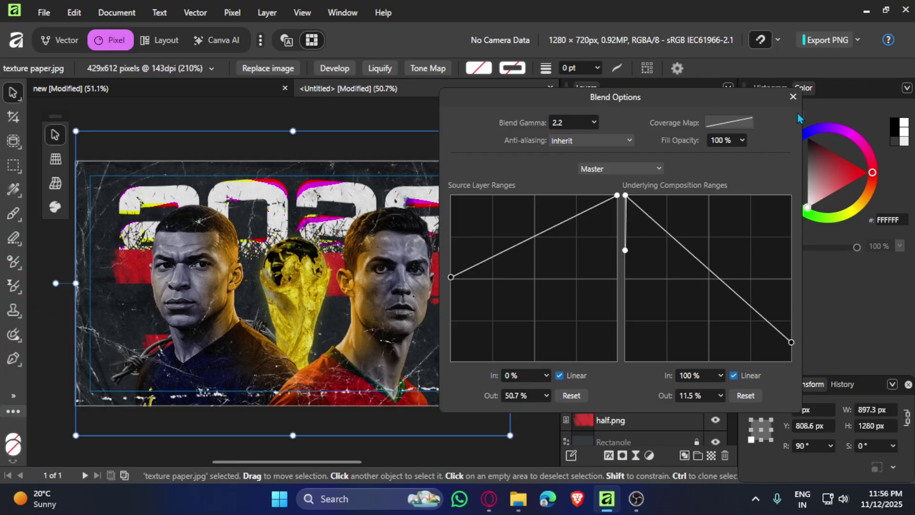
{"action": "left_click", "coordinate": [793, 97]}
{"action": "left_click", "coordinate": [541, 131]}
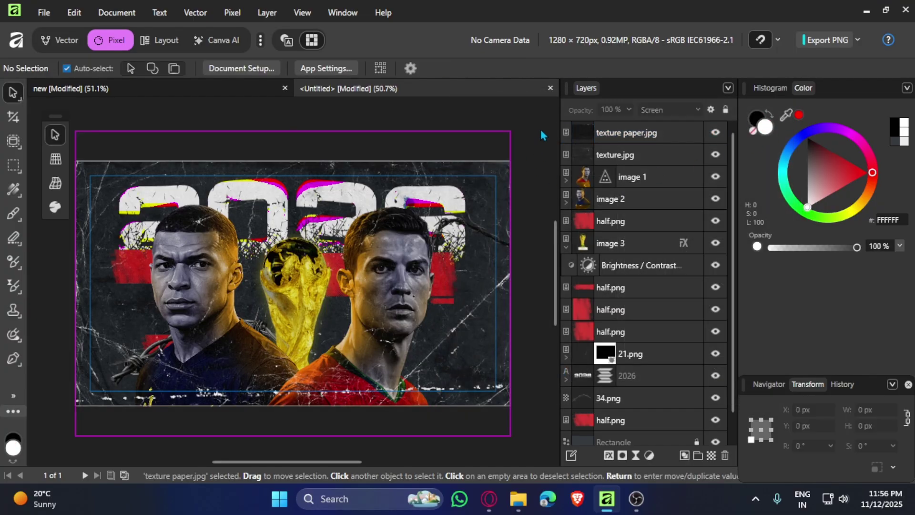
Mask texture paper.jpg and paint the scratches off the players in black with a 408 px brush, raising its opacity to 55%.
{"action": "left_click", "coordinate": [632, 139]}
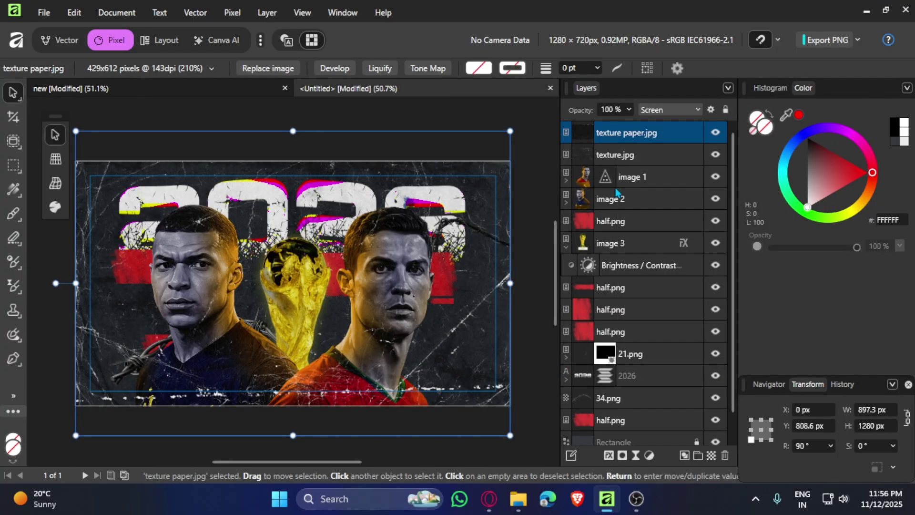
{"action": "left_click", "coordinate": [622, 455]}
{"action": "key", "text": "b"}
{"action": "scroll", "coordinate": [410, 295], "scroll_direction": "up", "scroll_amount": 3}
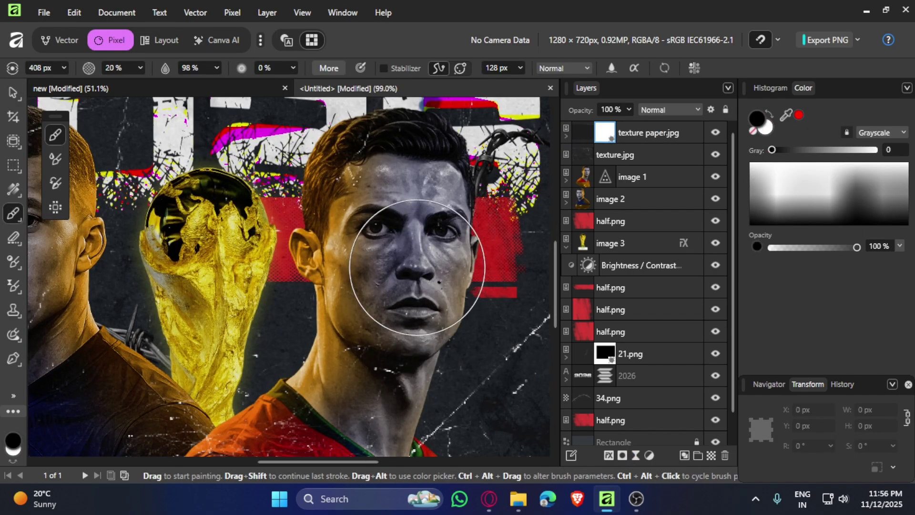
{"action": "left_click_drag", "start_coordinate": [417, 268], "coordinate": [395, 322]}
{"action": "mouse_move", "coordinate": [140, 67]}
{"action": "left_mouse_down"}
{"action": "mouse_move", "coordinate": [209, 90]}
{"action": "mouse_move", "coordinate": [184, 89]}
{"action": "left_mouse_up"}
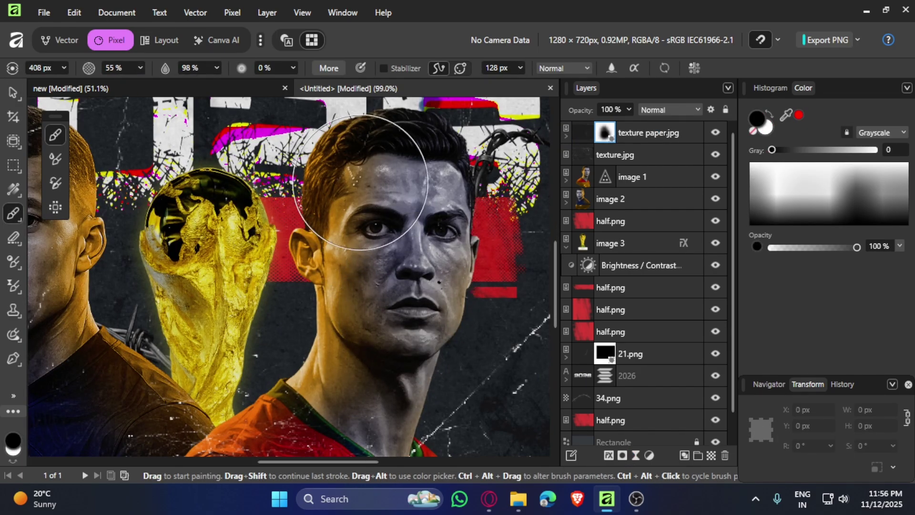
{"action": "scroll", "coordinate": [360, 181], "scroll_direction": "down", "scroll_amount": 2}
{"action": "scroll", "coordinate": [337, 351], "scroll_direction": "down", "scroll_amount": 2}
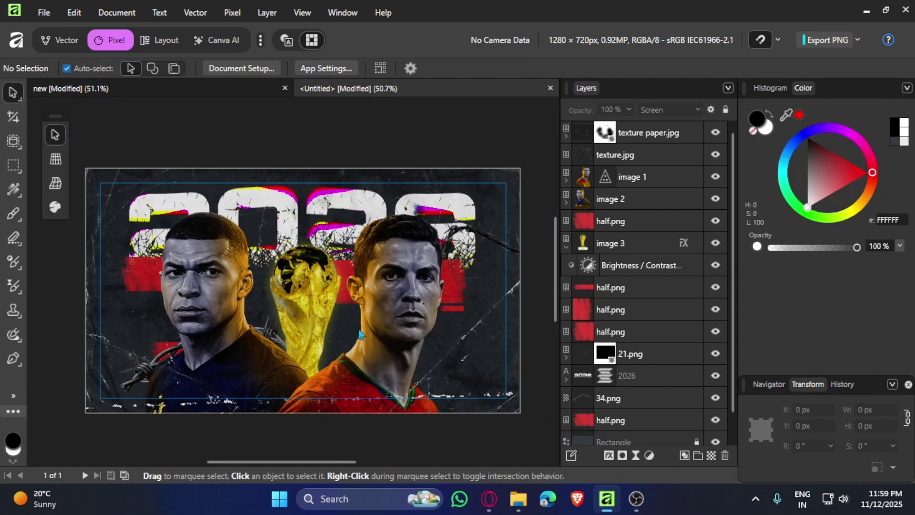
Paste the dark texture Image.png, enlarge it to 1280 × 852.8 px and position it over the whole canvas.
{"action": "key", "text": "ctrl+v"}
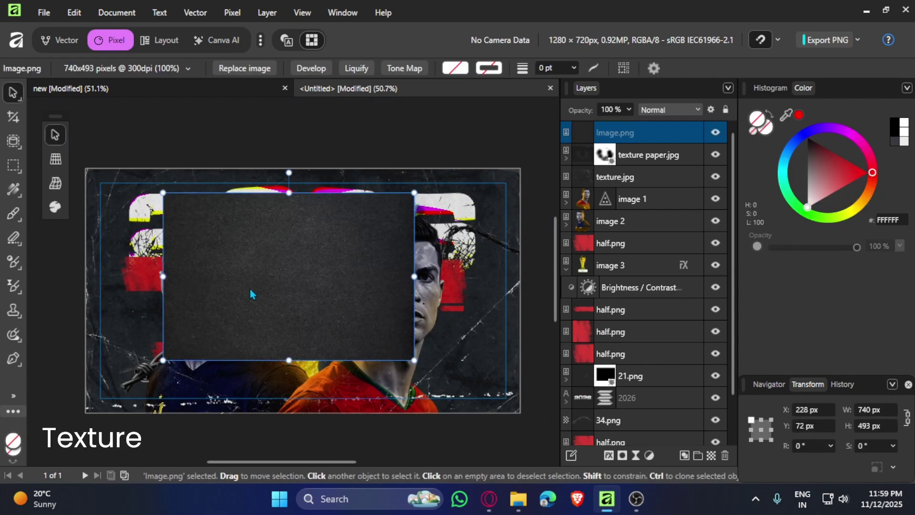
{"action": "left_click_drag", "start_coordinate": [252, 294], "coordinate": [215, 266]}
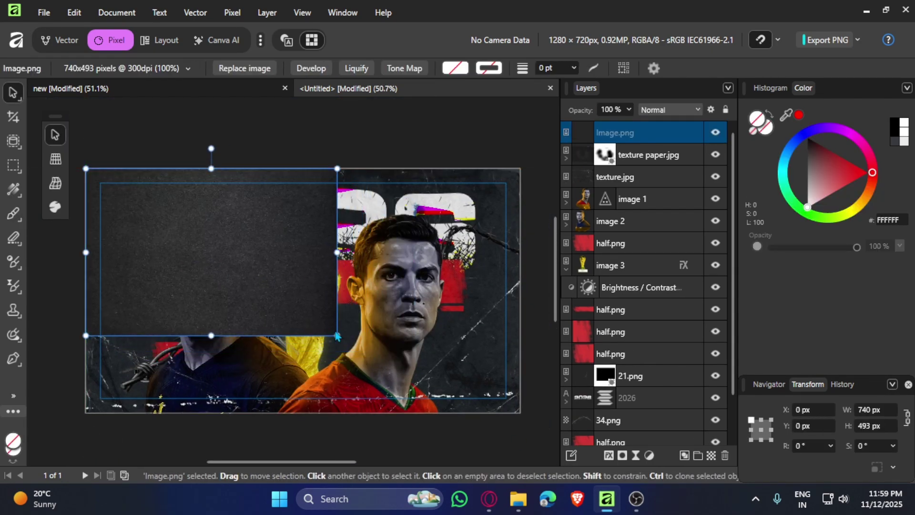
{"action": "left_click_drag", "start_coordinate": [337, 335], "coordinate": [493, 469]}
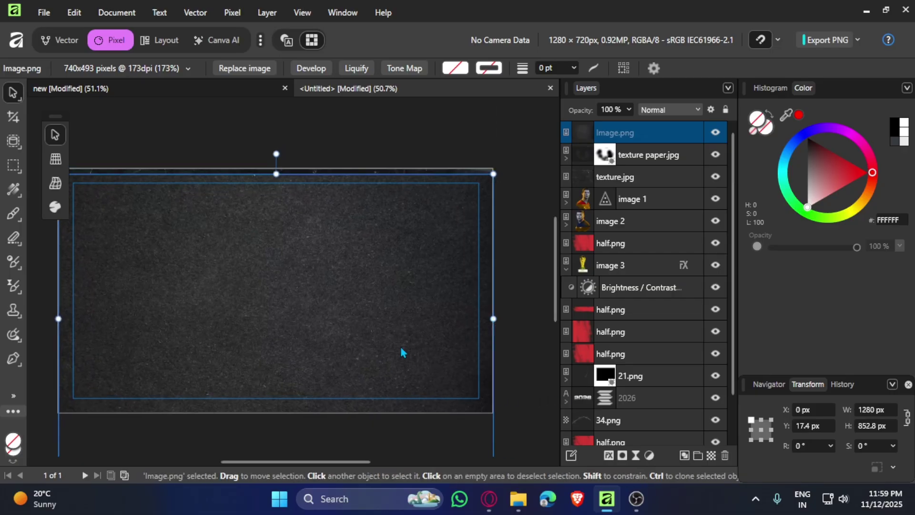
{"action": "left_click_drag", "start_coordinate": [400, 349], "coordinate": [396, 326]}
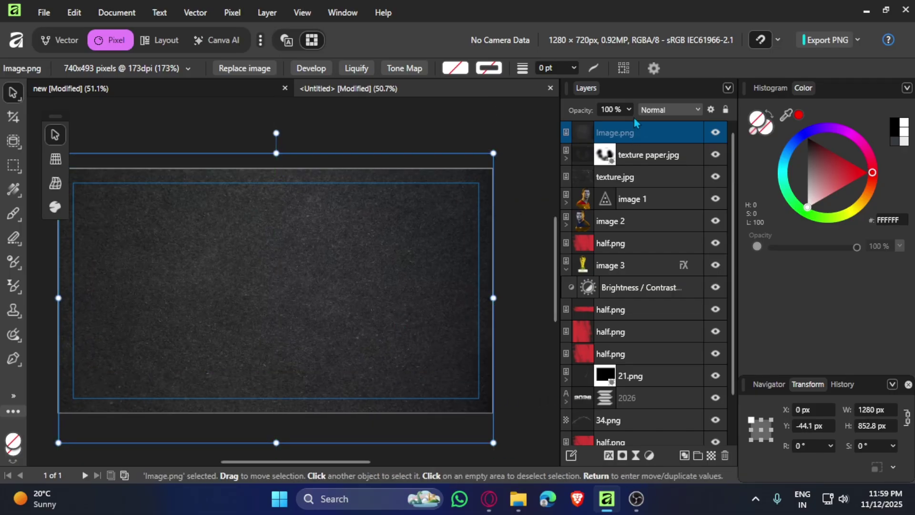
Set the blend mode of Image.png to Color Dodge and deselect it.
{"action": "left_click", "coordinate": [681, 111]}
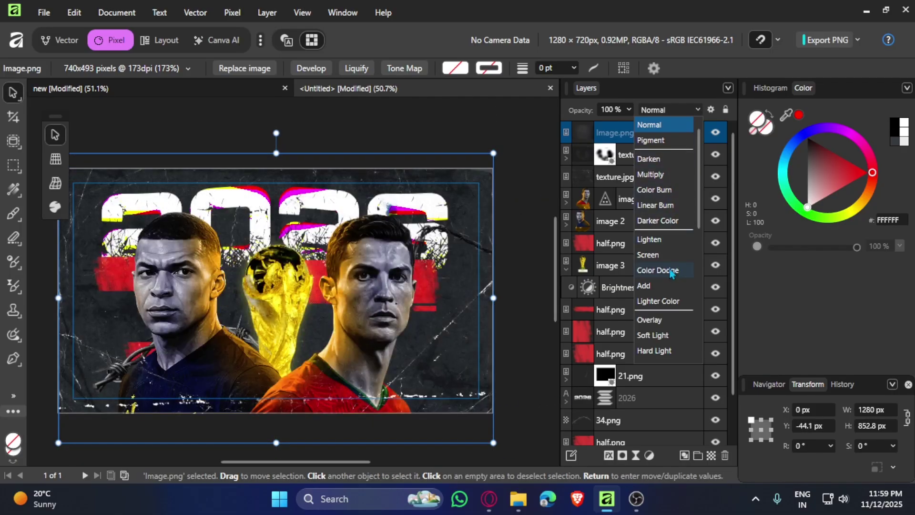
{"action": "left_click", "coordinate": [658, 270]}
{"action": "left_click_drag", "start_coordinate": [399, 295], "coordinate": [439, 285]}
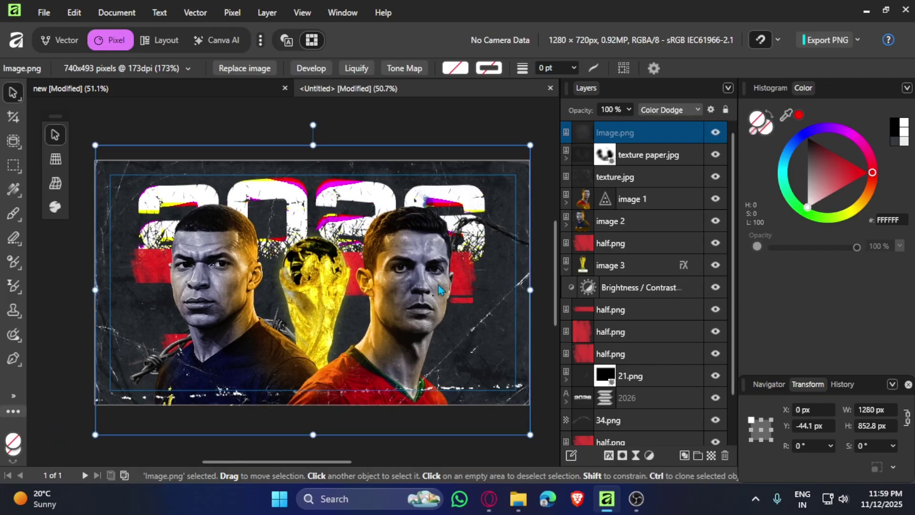
{"action": "left_click", "coordinate": [442, 127]}
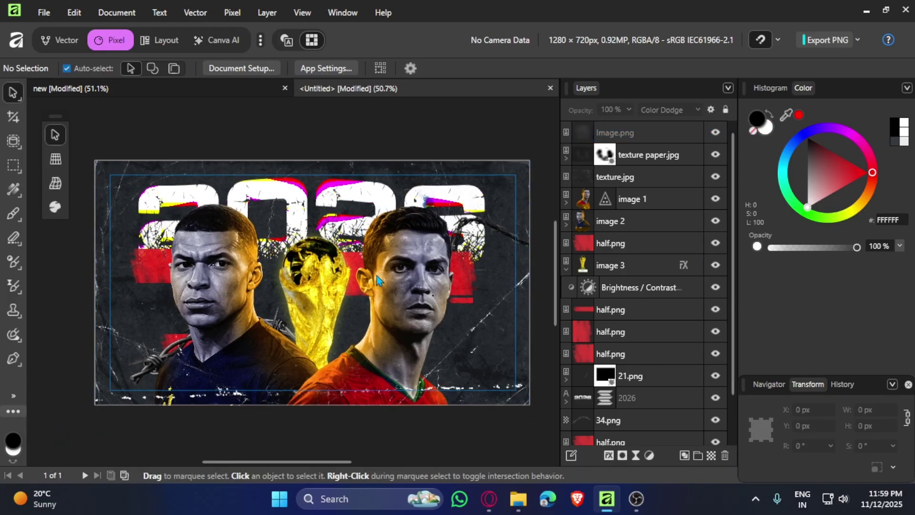
Lower the opacity of the mask on image 2's Color Balance adjustment to about 60%.
{"action": "left_click", "coordinate": [642, 140]}
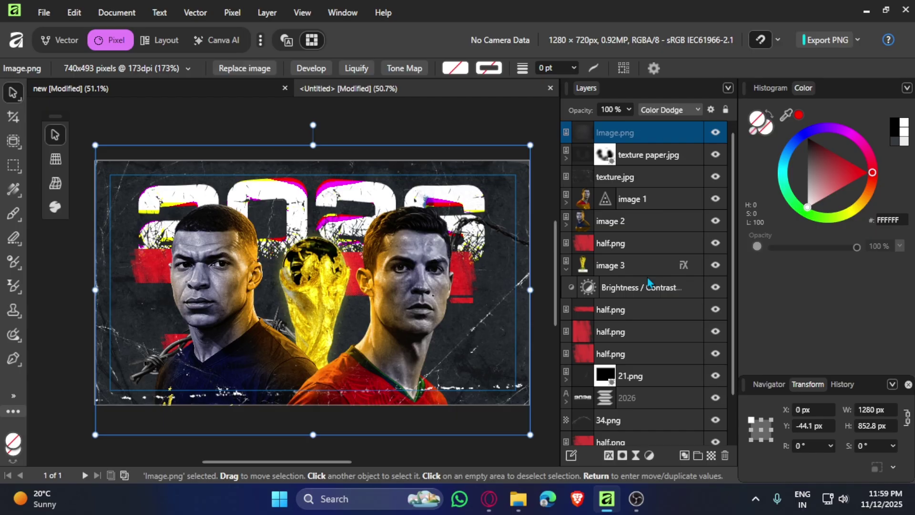
{"action": "scroll", "coordinate": [644, 310], "scroll_direction": "down", "scroll_amount": 1}
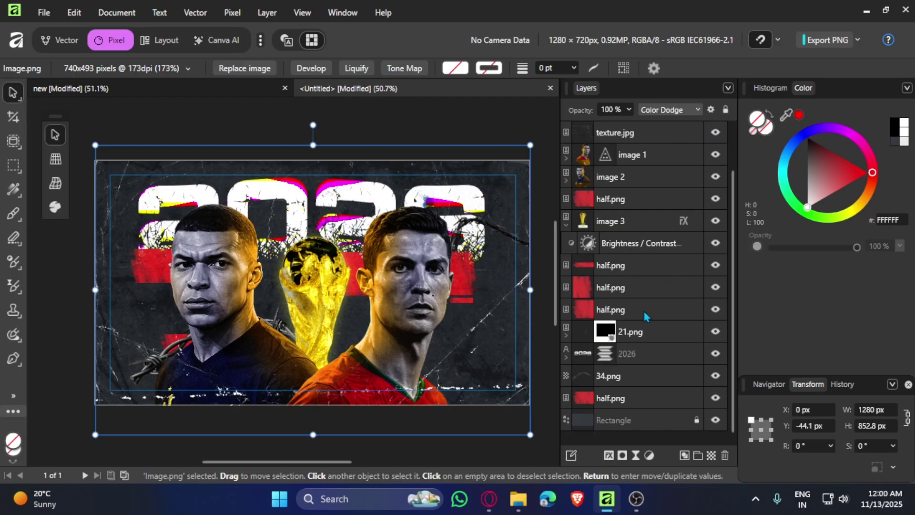
{"action": "left_click", "coordinate": [567, 181]}
{"action": "left_click", "coordinate": [566, 182]}
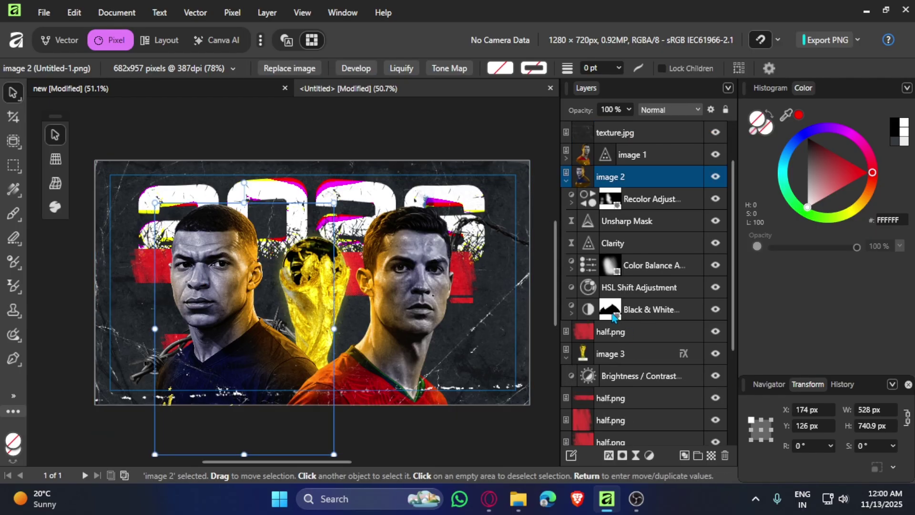
{"action": "left_click", "coordinate": [610, 310]}
{"action": "left_click", "coordinate": [610, 268]}
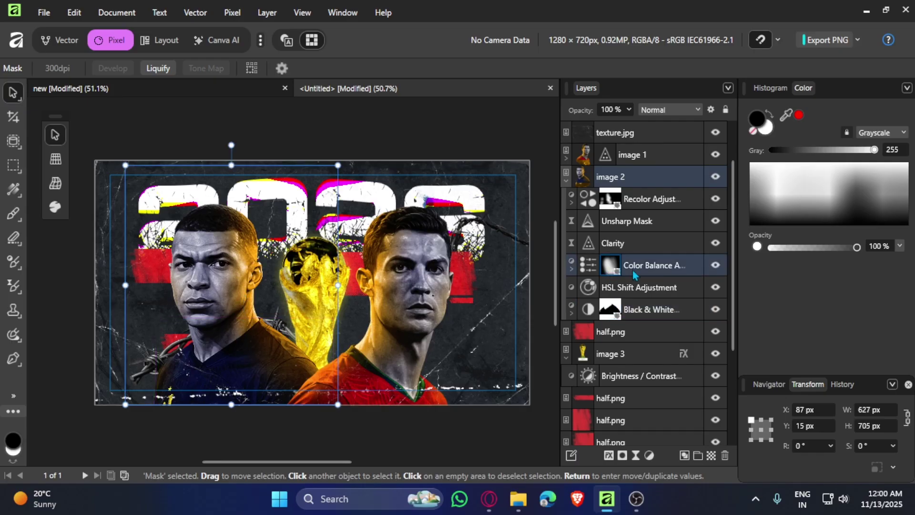
{"action": "left_click", "coordinate": [629, 109]}
{"action": "left_click_drag", "start_coordinate": [630, 125], "coordinate": [589, 133]}
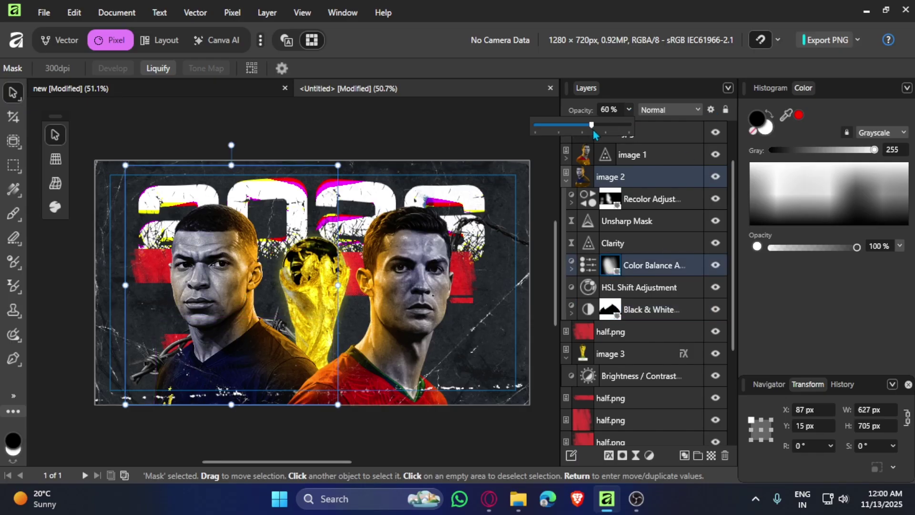
{"action": "left_click", "coordinate": [435, 273]}
Lower the opacity of image 1's Color Balance adjustment to 68%.
{"action": "left_click", "coordinate": [566, 205]}
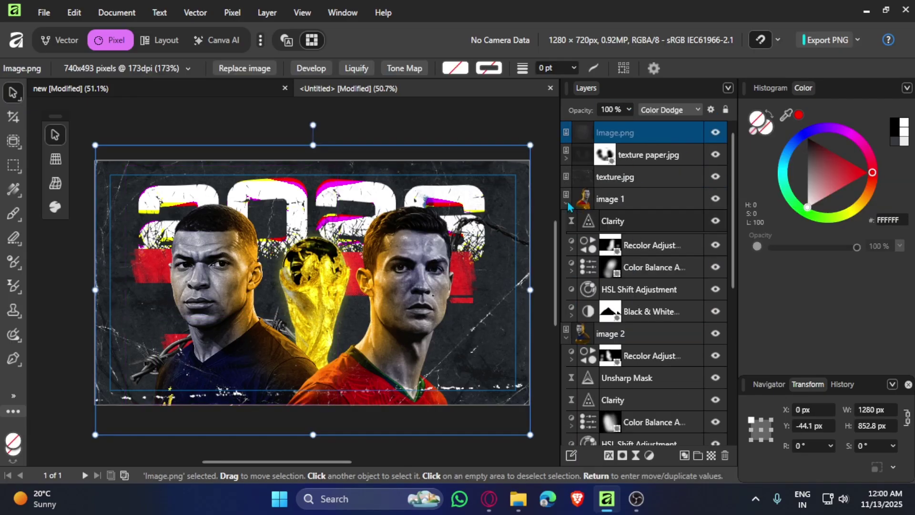
{"action": "left_click", "coordinate": [650, 267]}
{"action": "left_click", "coordinate": [629, 109]}
{"action": "left_click_drag", "start_coordinate": [630, 125], "coordinate": [601, 133]}
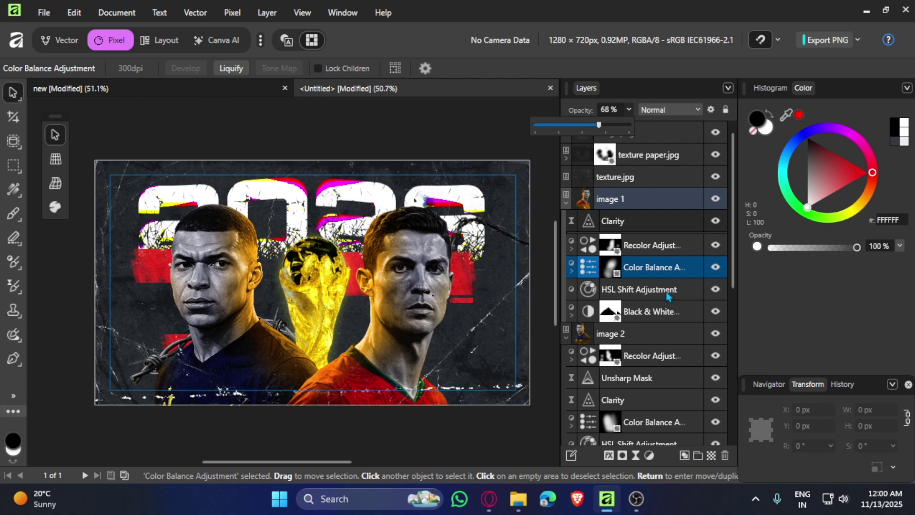
Select all layers of the thumbnail, collapse their expanded contents and combine them into one group.
{"action": "left_click", "coordinate": [462, 120]}
{"action": "key", "text": "ctrl+a"}
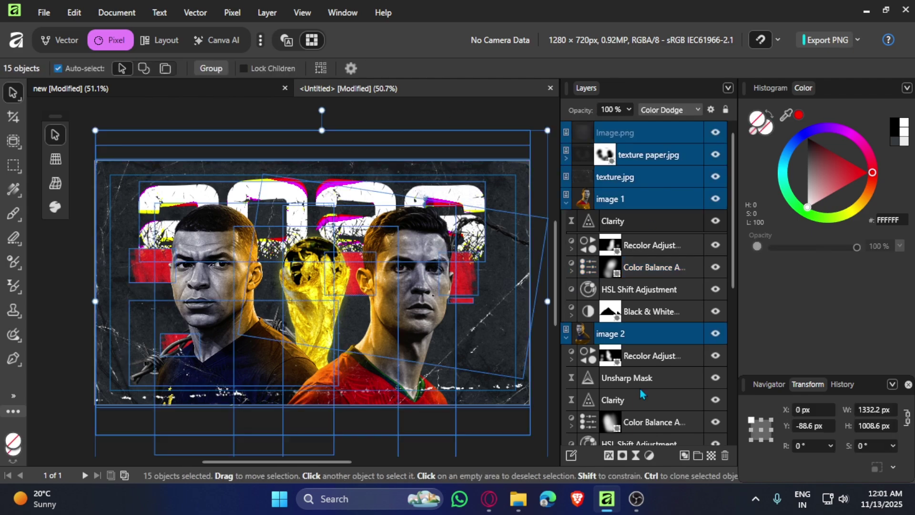
{"action": "left_click", "coordinate": [566, 203]}
{"action": "left_click", "coordinate": [566, 226]}
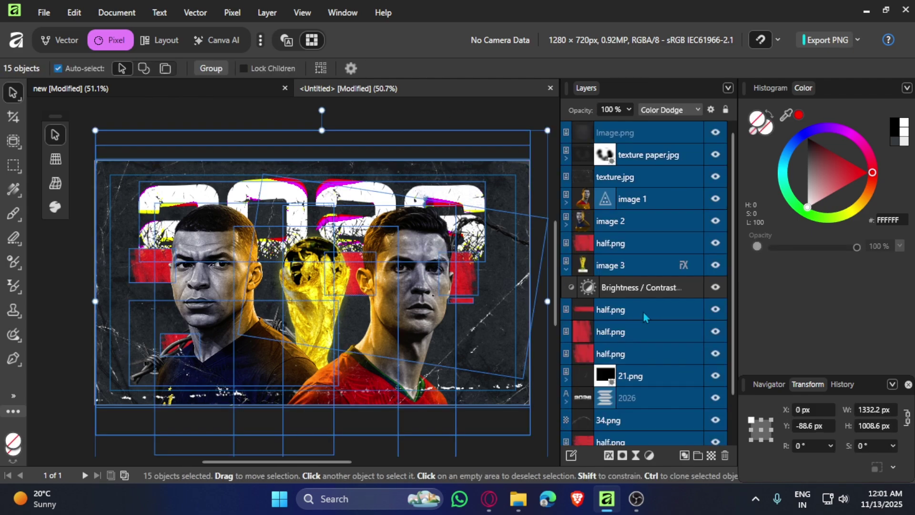
{"action": "left_click", "coordinate": [566, 270]}
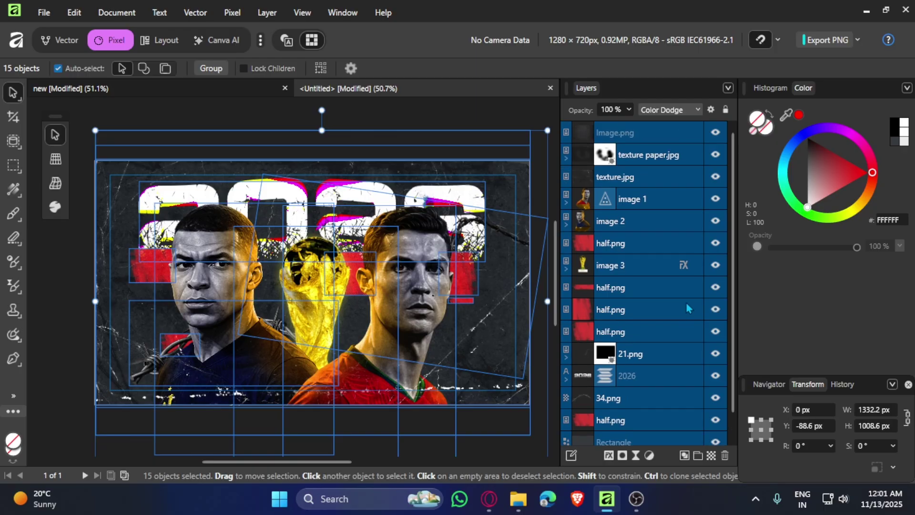
{"action": "key", "text": "ctrl+g"}
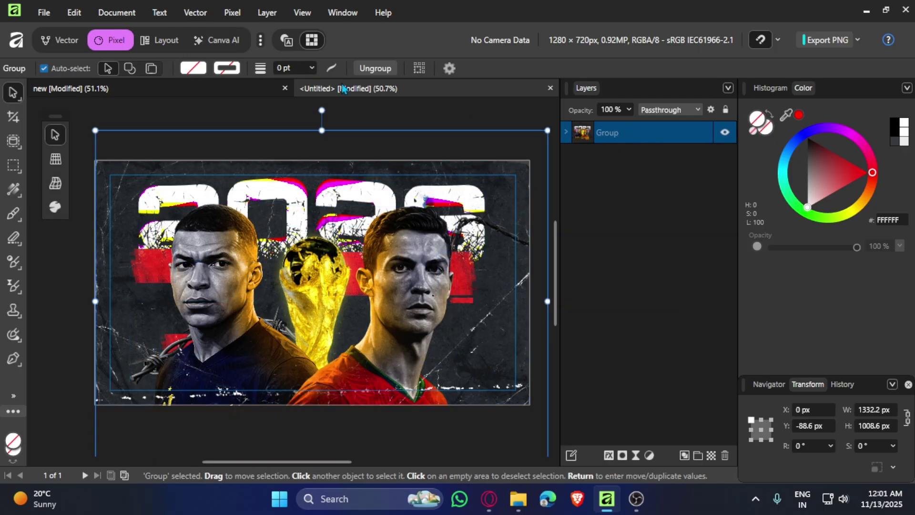
Add a live Clarity filter to the group with a moderately increased strength.
{"action": "left_click", "coordinate": [233, 13]}
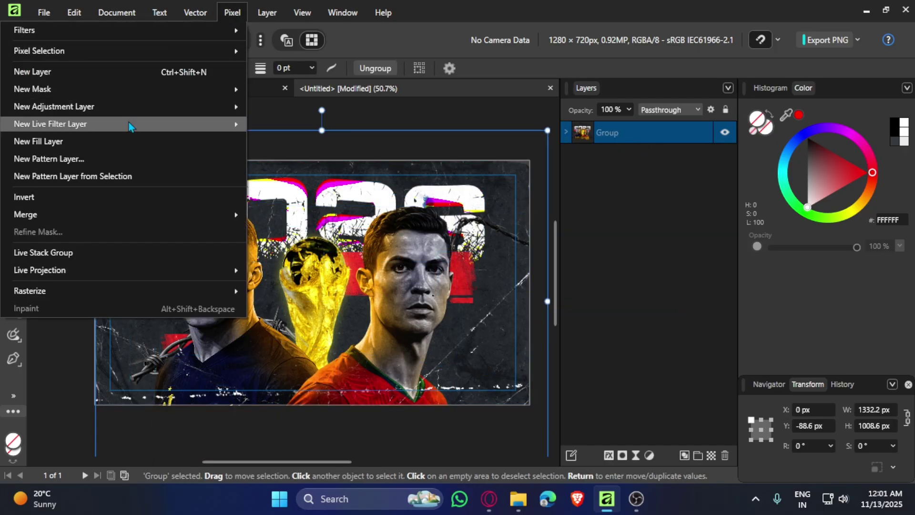
{"action": "mouse_move", "coordinate": [128, 125]}
{"action": "mouse_move", "coordinate": [294, 133]}
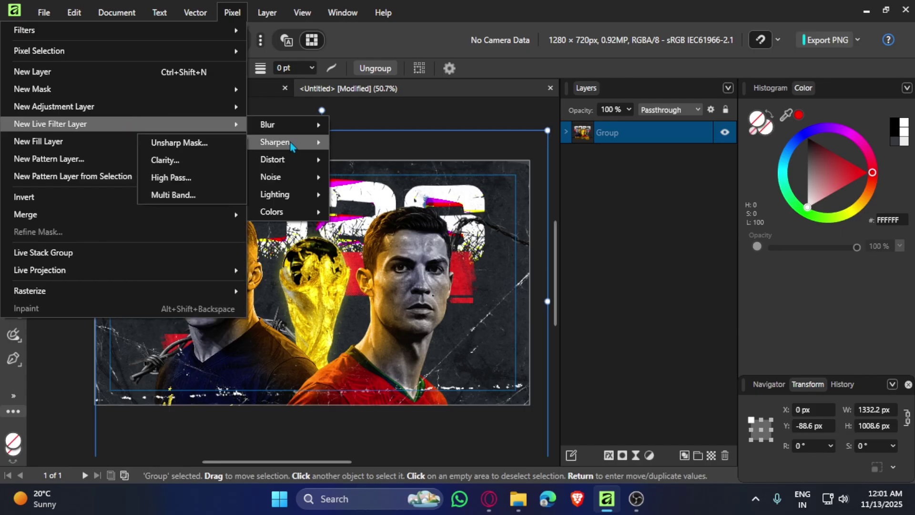
{"action": "left_click", "coordinate": [195, 159]}
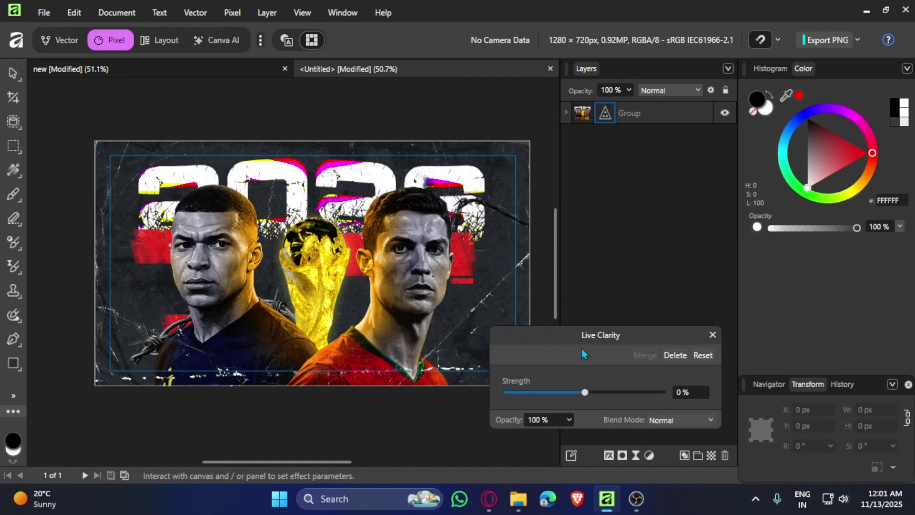
{"action": "left_click_drag", "start_coordinate": [585, 395], "coordinate": [614, 398]}
{"action": "left_click", "coordinate": [712, 334]}
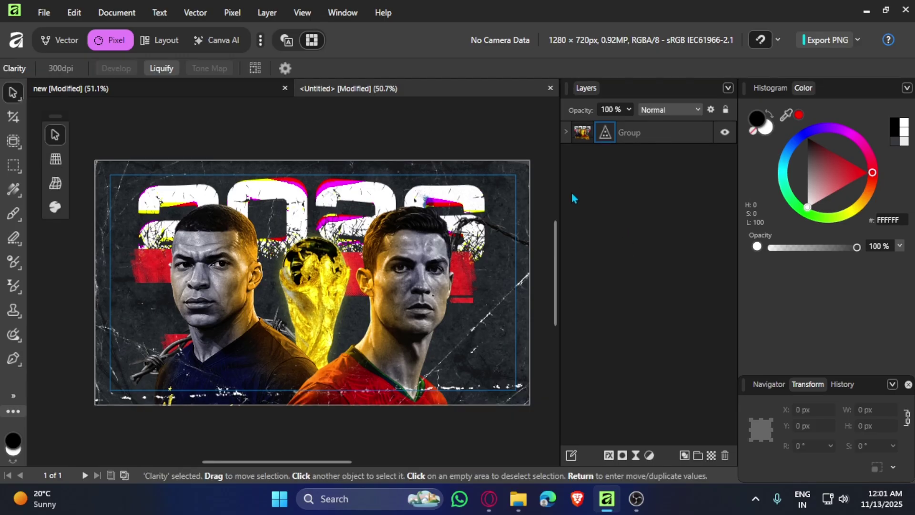
Add a live Depth of Field blur to the group and set its mode to Tilt Shift.
{"action": "left_click", "coordinate": [651, 137]}
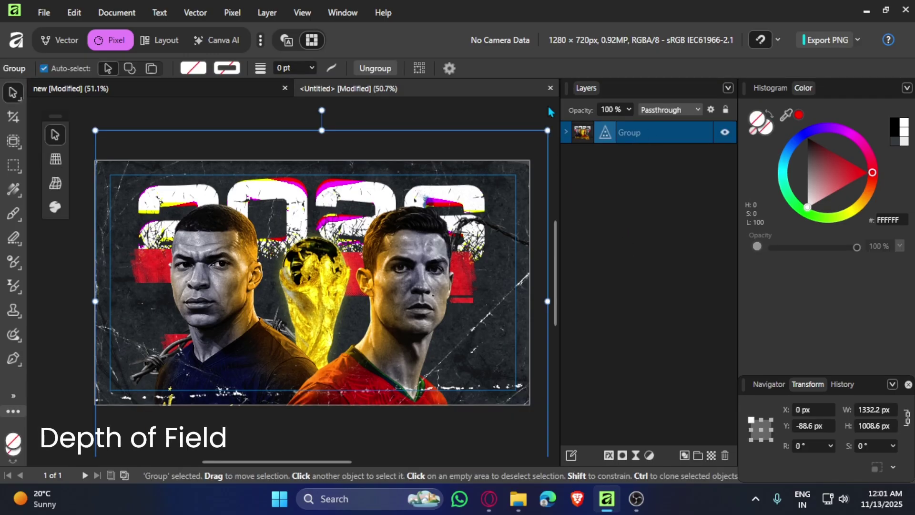
{"action": "left_click", "coordinate": [232, 13]}
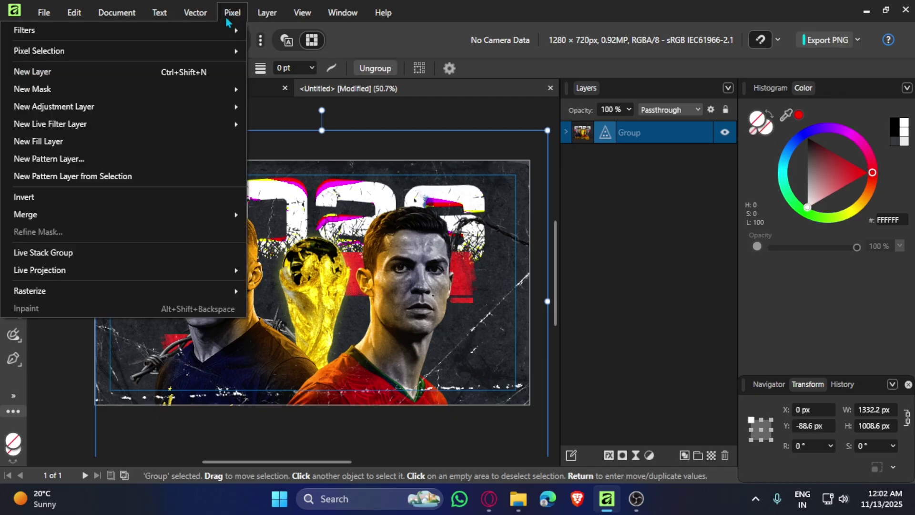
{"action": "mouse_move", "coordinate": [109, 124]}
{"action": "mouse_move", "coordinate": [271, 125]}
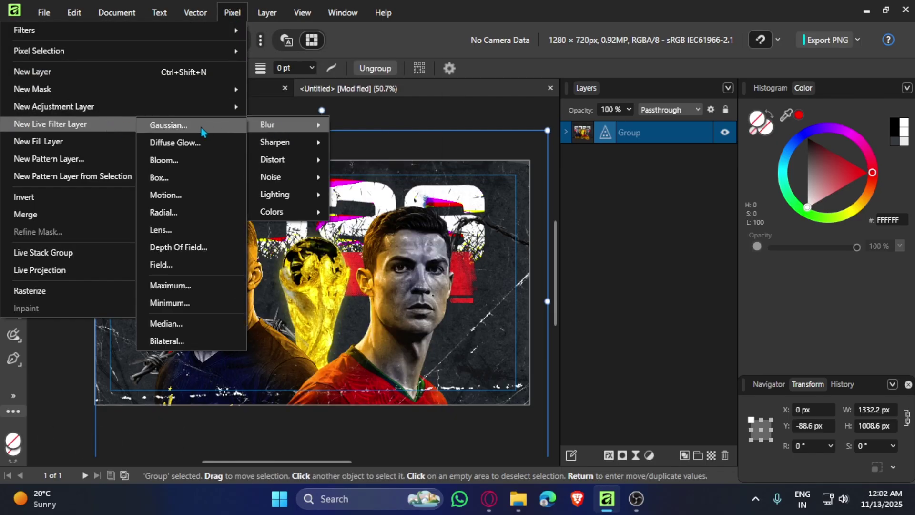
{"action": "left_click", "coordinate": [179, 247]}
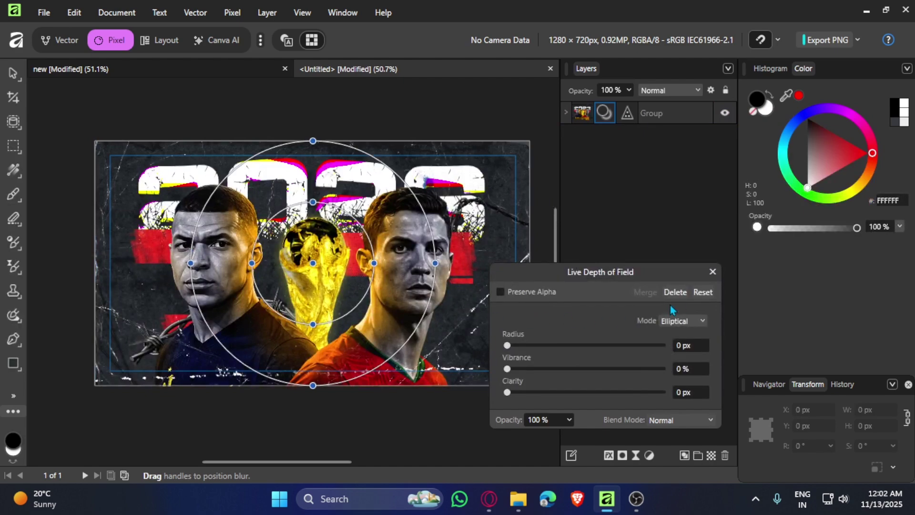
{"action": "left_click", "coordinate": [677, 322]}
{"action": "left_click", "coordinate": [678, 353]}
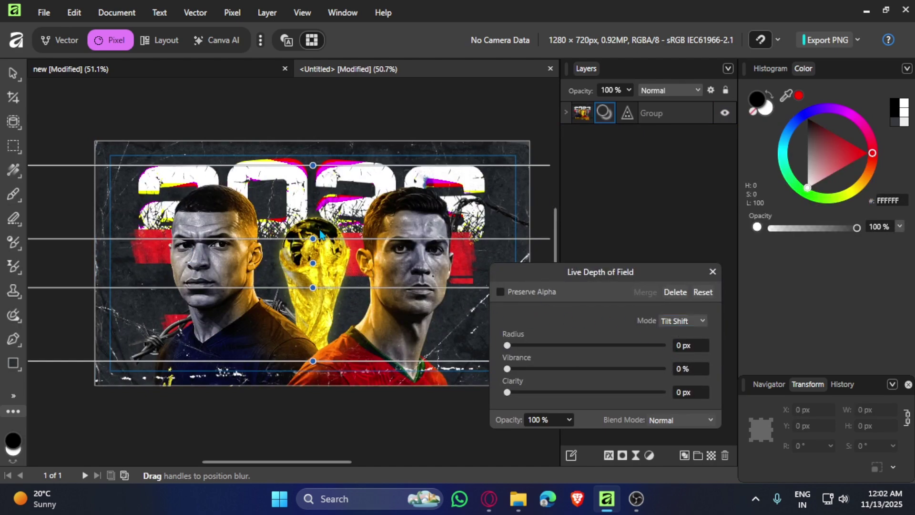
Position the slightly tilted focus band so blur starts across the upper part of the 2026 title and the players' lower chests.
{"action": "left_click_drag", "start_coordinate": [314, 238], "coordinate": [315, 210]}
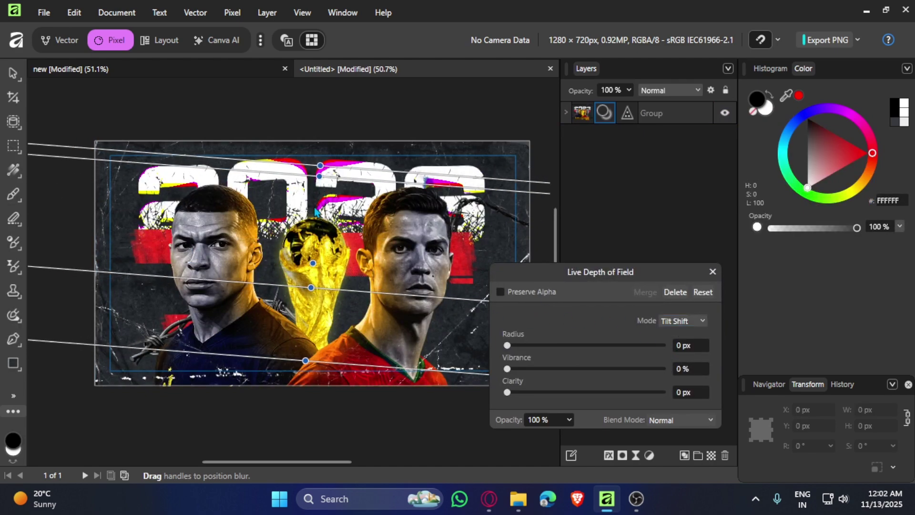
{"action": "left_click_drag", "start_coordinate": [312, 290], "coordinate": [300, 343]}
{"action": "left_click_drag", "start_coordinate": [313, 263], "coordinate": [303, 261]}
{"action": "left_click_drag", "start_coordinate": [315, 179], "coordinate": [308, 178]}
Set the Depth of Field blur radius to about 1.8 px, checking the blurred edges up close, and deselect the filter.
{"action": "left_click_drag", "start_coordinate": [507, 345], "coordinate": [550, 345]}
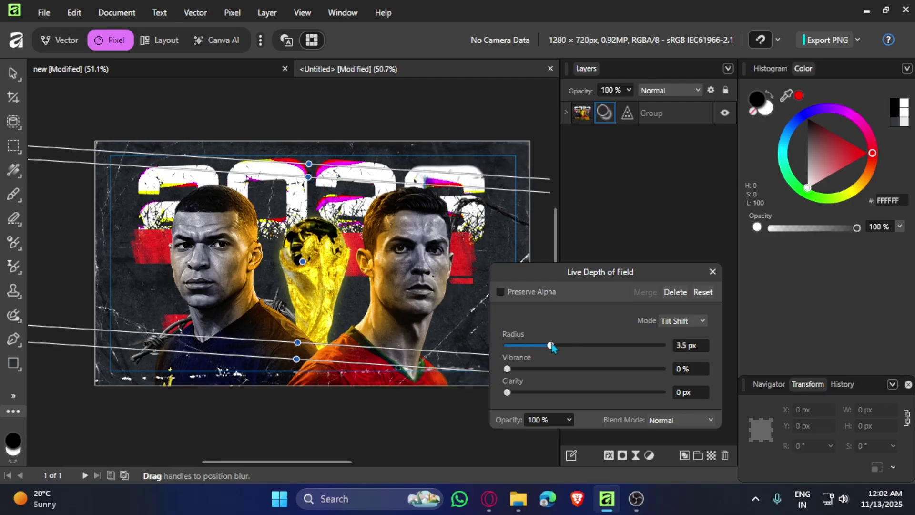
{"action": "scroll", "coordinate": [486, 234], "scroll_direction": "up", "scroll_amount": 2}
{"action": "scroll", "coordinate": [487, 234], "scroll_direction": "down", "scroll_amount": 2}
{"action": "scroll", "coordinate": [514, 178], "scroll_direction": "up", "scroll_amount": 4}
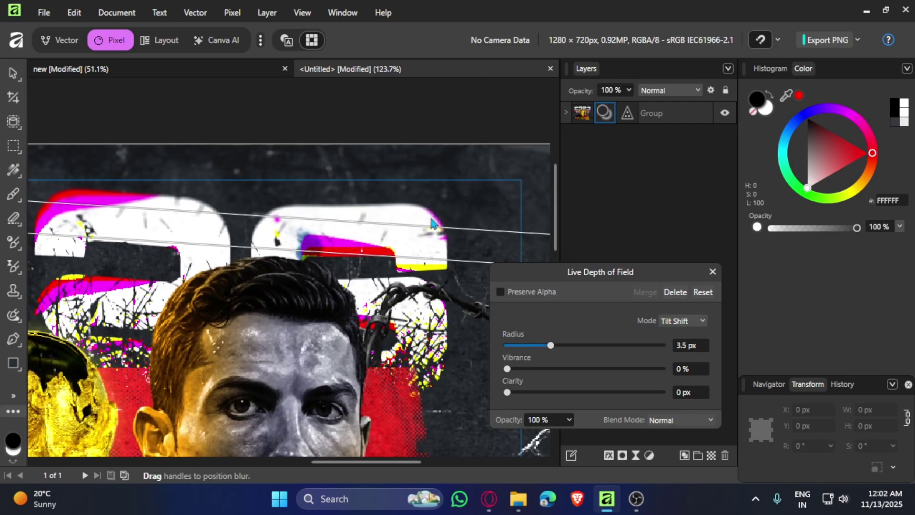
{"action": "scroll", "coordinate": [514, 178], "scroll_direction": "down", "scroll_amount": 4}
{"action": "scroll", "coordinate": [115, 367], "scroll_direction": "up", "scroll_amount": 5}
{"action": "left_click_drag", "start_coordinate": [550, 345], "coordinate": [542, 346]}
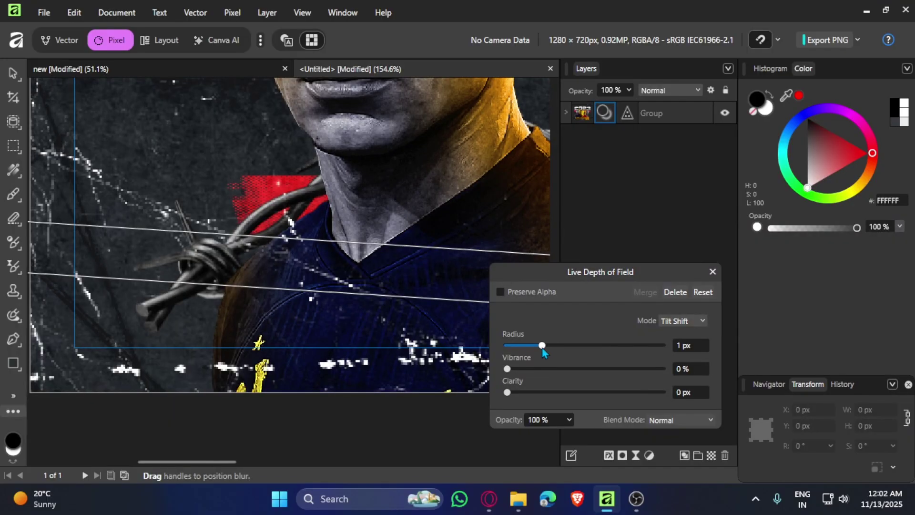
{"action": "scroll", "coordinate": [342, 271], "scroll_direction": "down", "scroll_amount": 5}
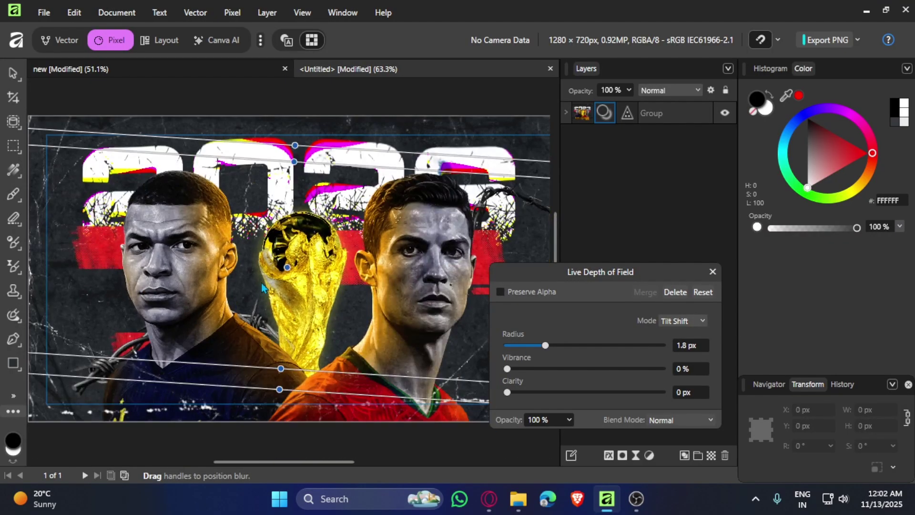
{"action": "left_click", "coordinate": [713, 271]}
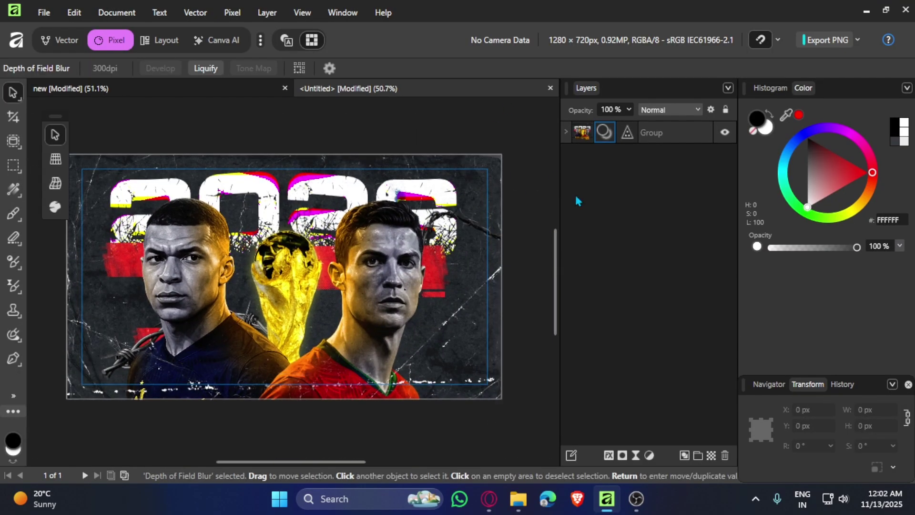
{"action": "left_click", "coordinate": [425, 105]}
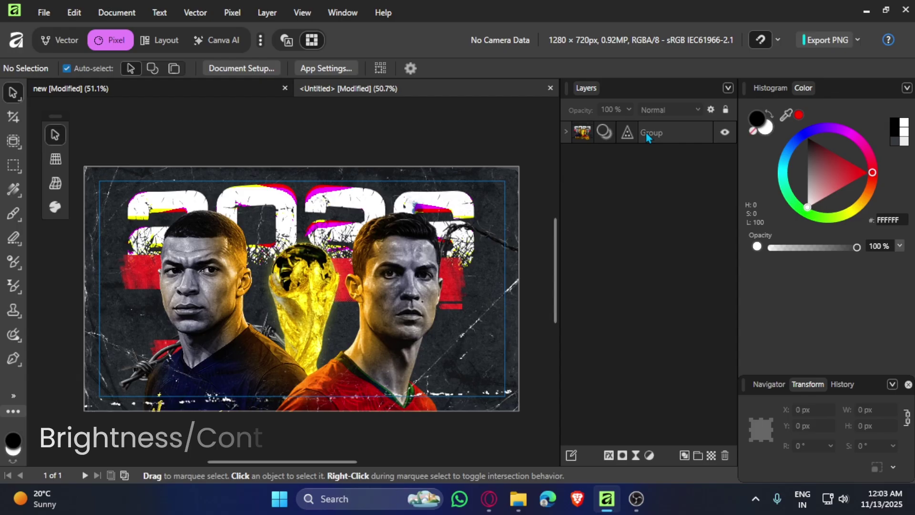
Add a Brightness / Contrast adjustment above the group with brightness about 9% and slightly raised contrast.
{"action": "left_click", "coordinate": [645, 132]}
{"action": "left_click", "coordinate": [267, 12]}
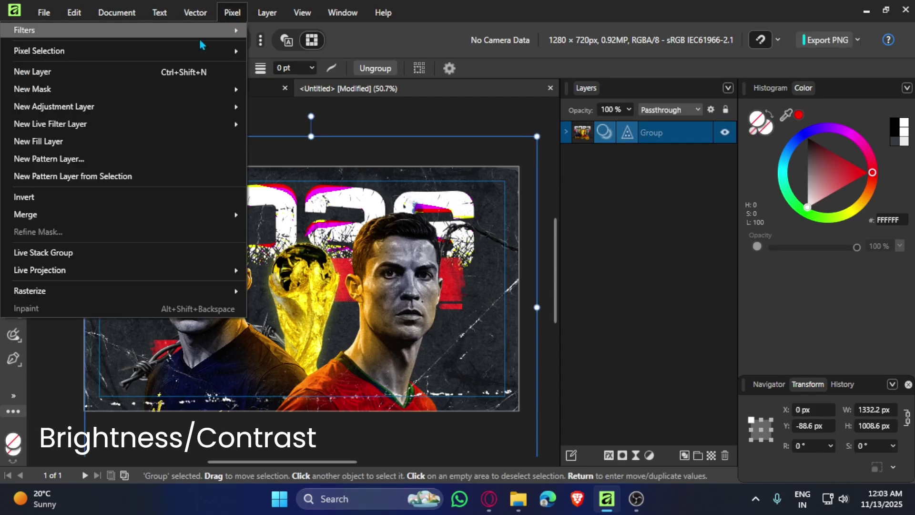
{"action": "mouse_move", "coordinate": [95, 107]}
{"action": "left_click", "coordinate": [338, 115]}
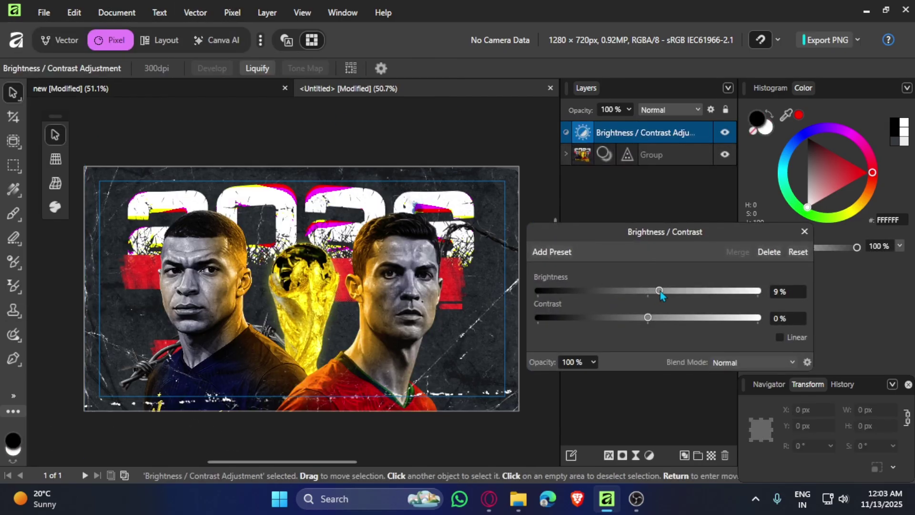
{"action": "mouse_move", "coordinate": [651, 317]}
{"action": "left_mouse_down"}
{"action": "mouse_move", "coordinate": [668, 315]}
{"action": "mouse_move", "coordinate": [657, 316]}
{"action": "left_mouse_up"}
{"action": "left_click", "coordinate": [653, 204]}
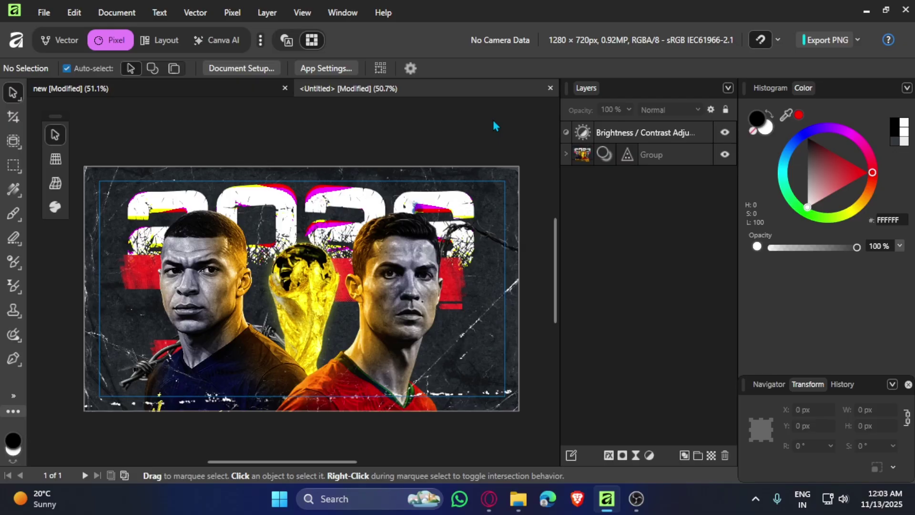
Save the document as an Affinity file named design in the thumbnail design folder.
{"action": "key", "text": "ctrl+s"}
{"action": "type", "text": "design"}
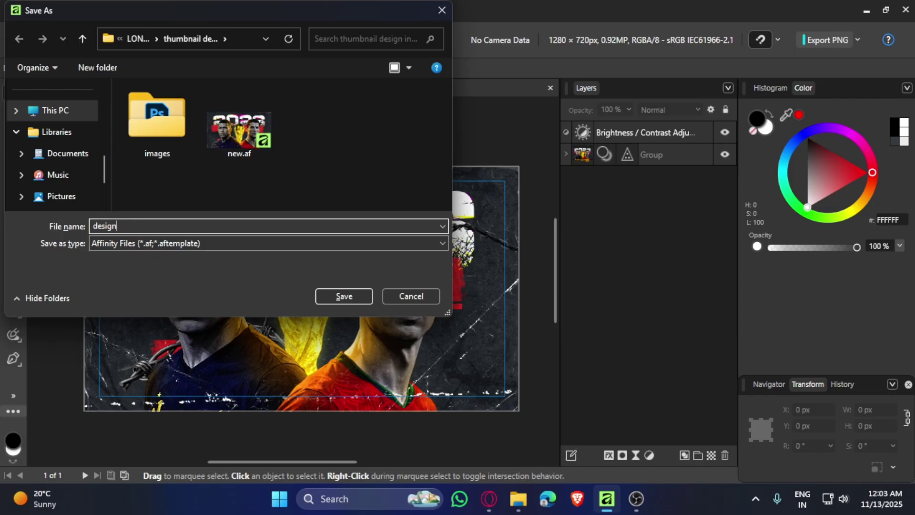
{"action": "key", "text": "Return"}
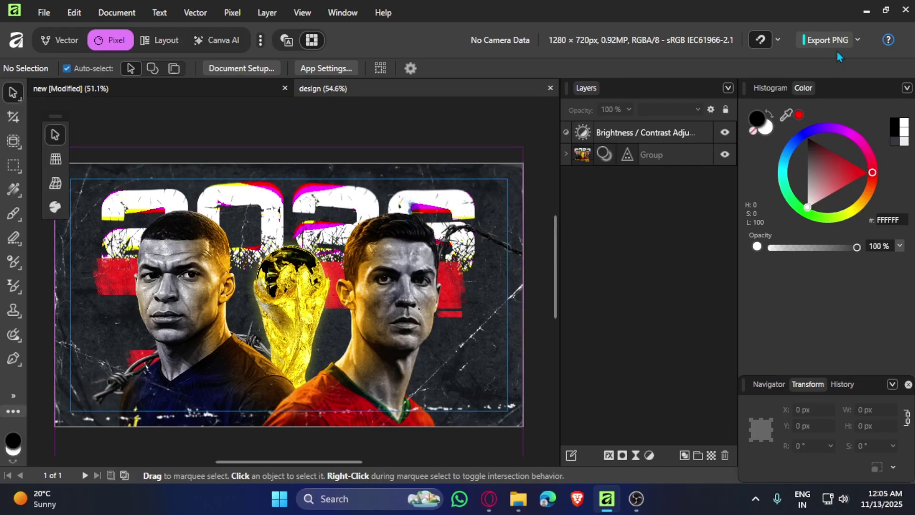
Set the export format to JPEG (Best quality) at 1280 × 720 px and start exporting the whole document.
{"action": "left_click", "coordinate": [857, 40]}
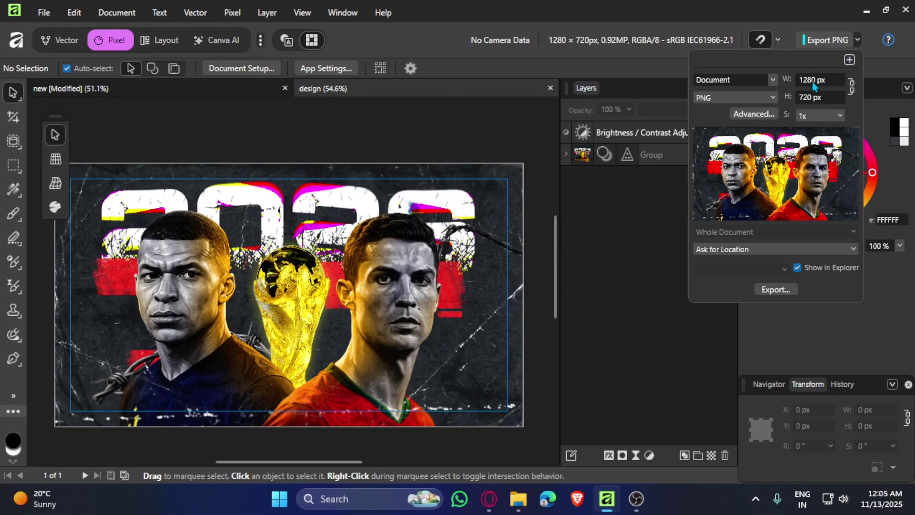
{"action": "left_click", "coordinate": [747, 98]}
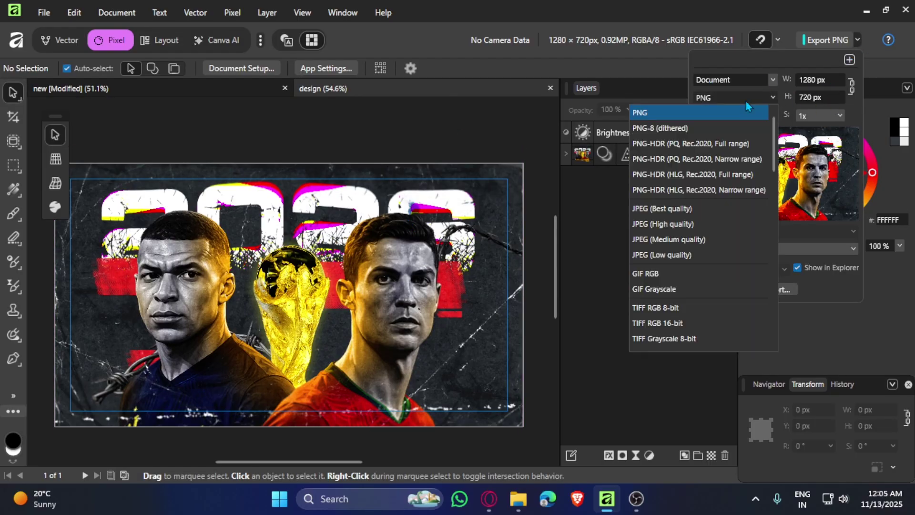
{"action": "left_click", "coordinate": [653, 209]}
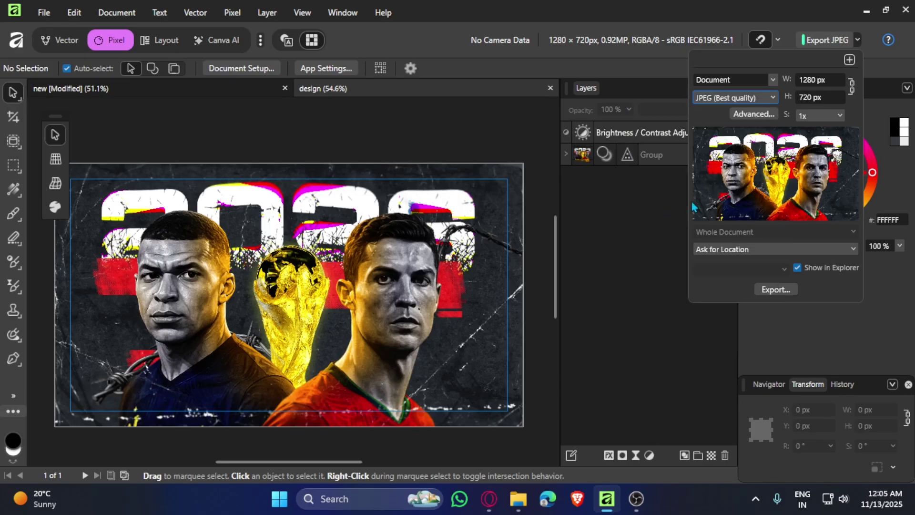
{"action": "left_click", "coordinate": [773, 80]}
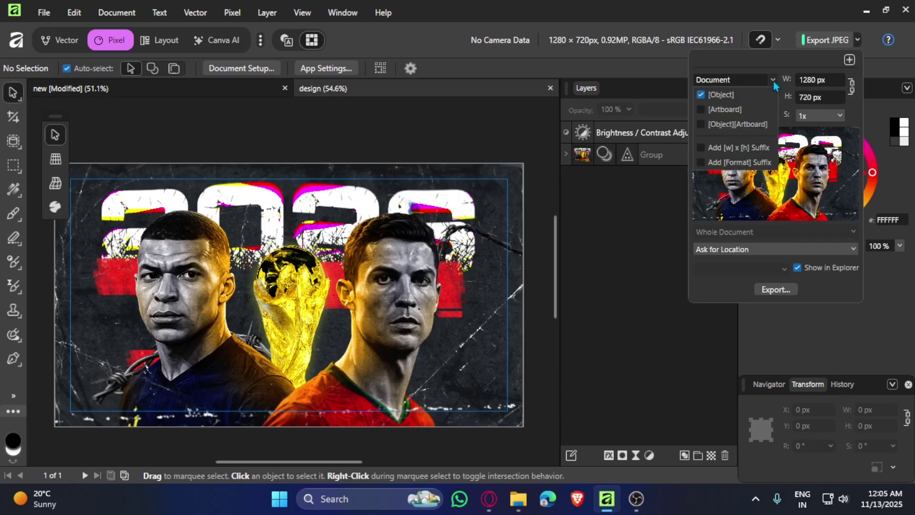
{"action": "left_click", "coordinate": [746, 82]}
{"action": "left_click", "coordinate": [650, 221]}
{"action": "left_click", "coordinate": [650, 221]}
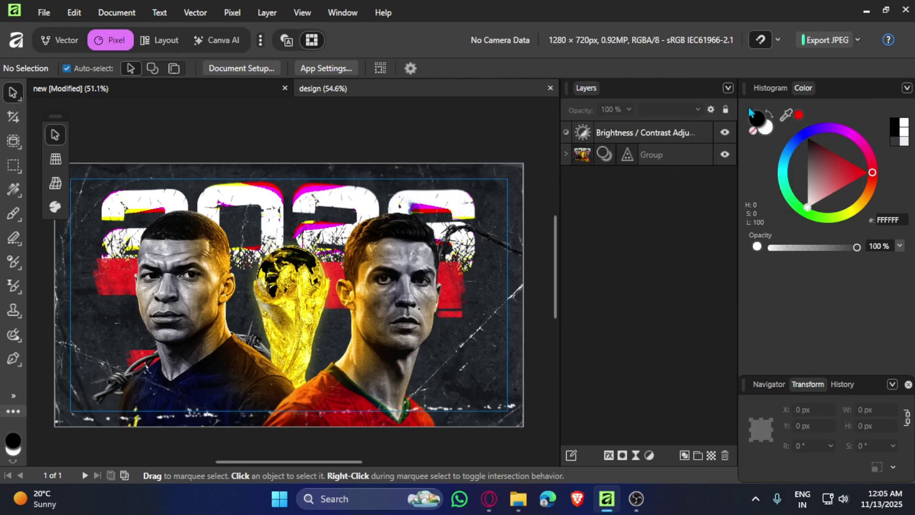
{"action": "left_click", "coordinate": [830, 42]}
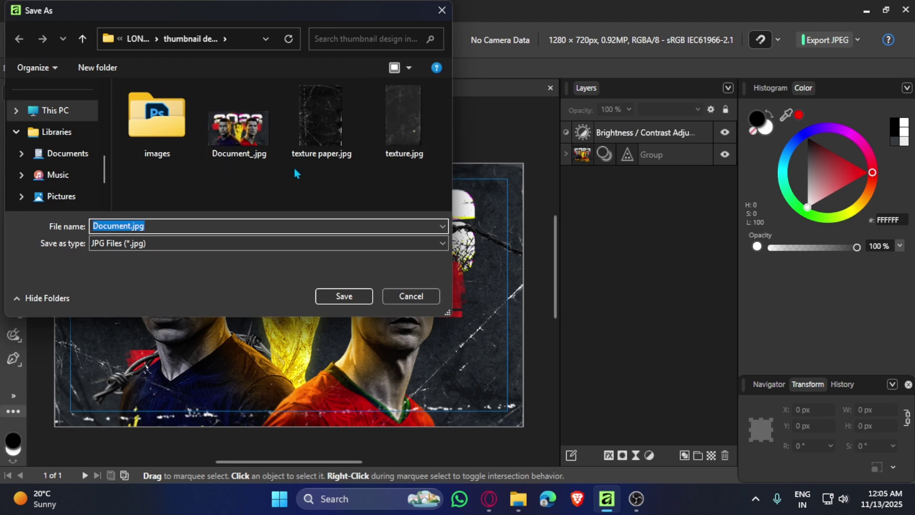